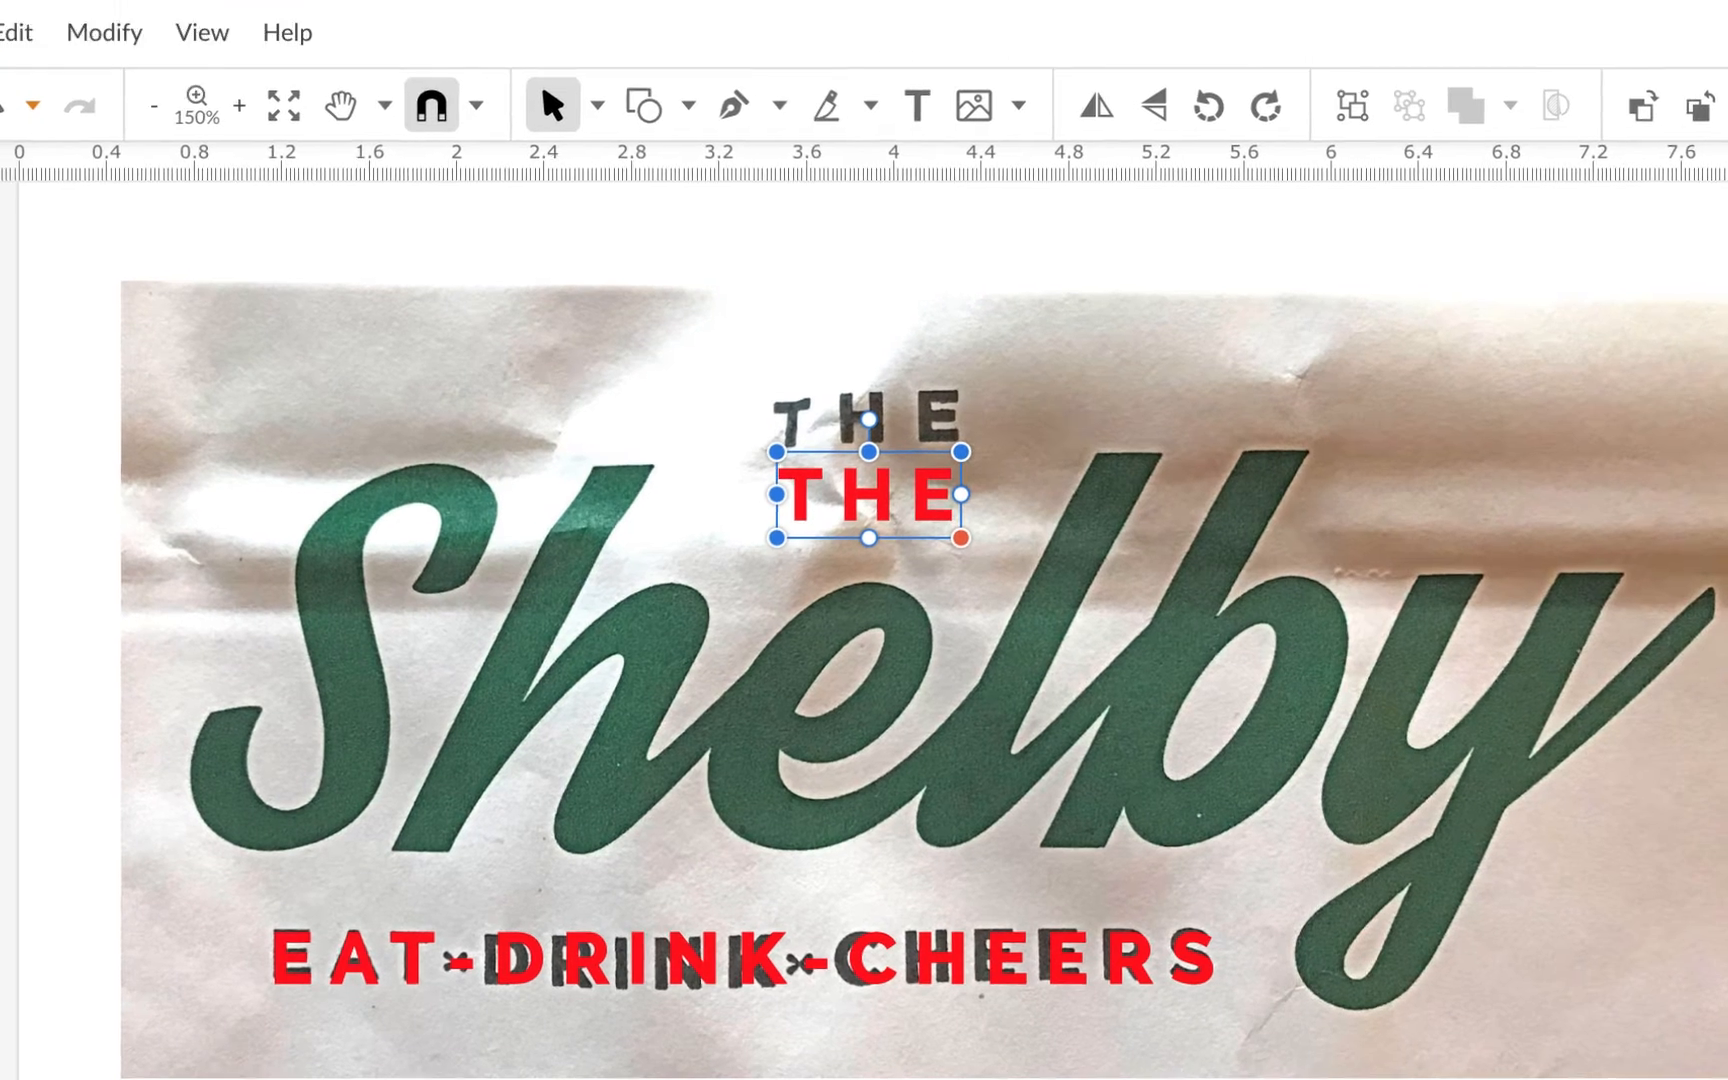
Step: Switch to Google Fonts and set the custom preview text to "Shelby"
left_click(1373, 104)
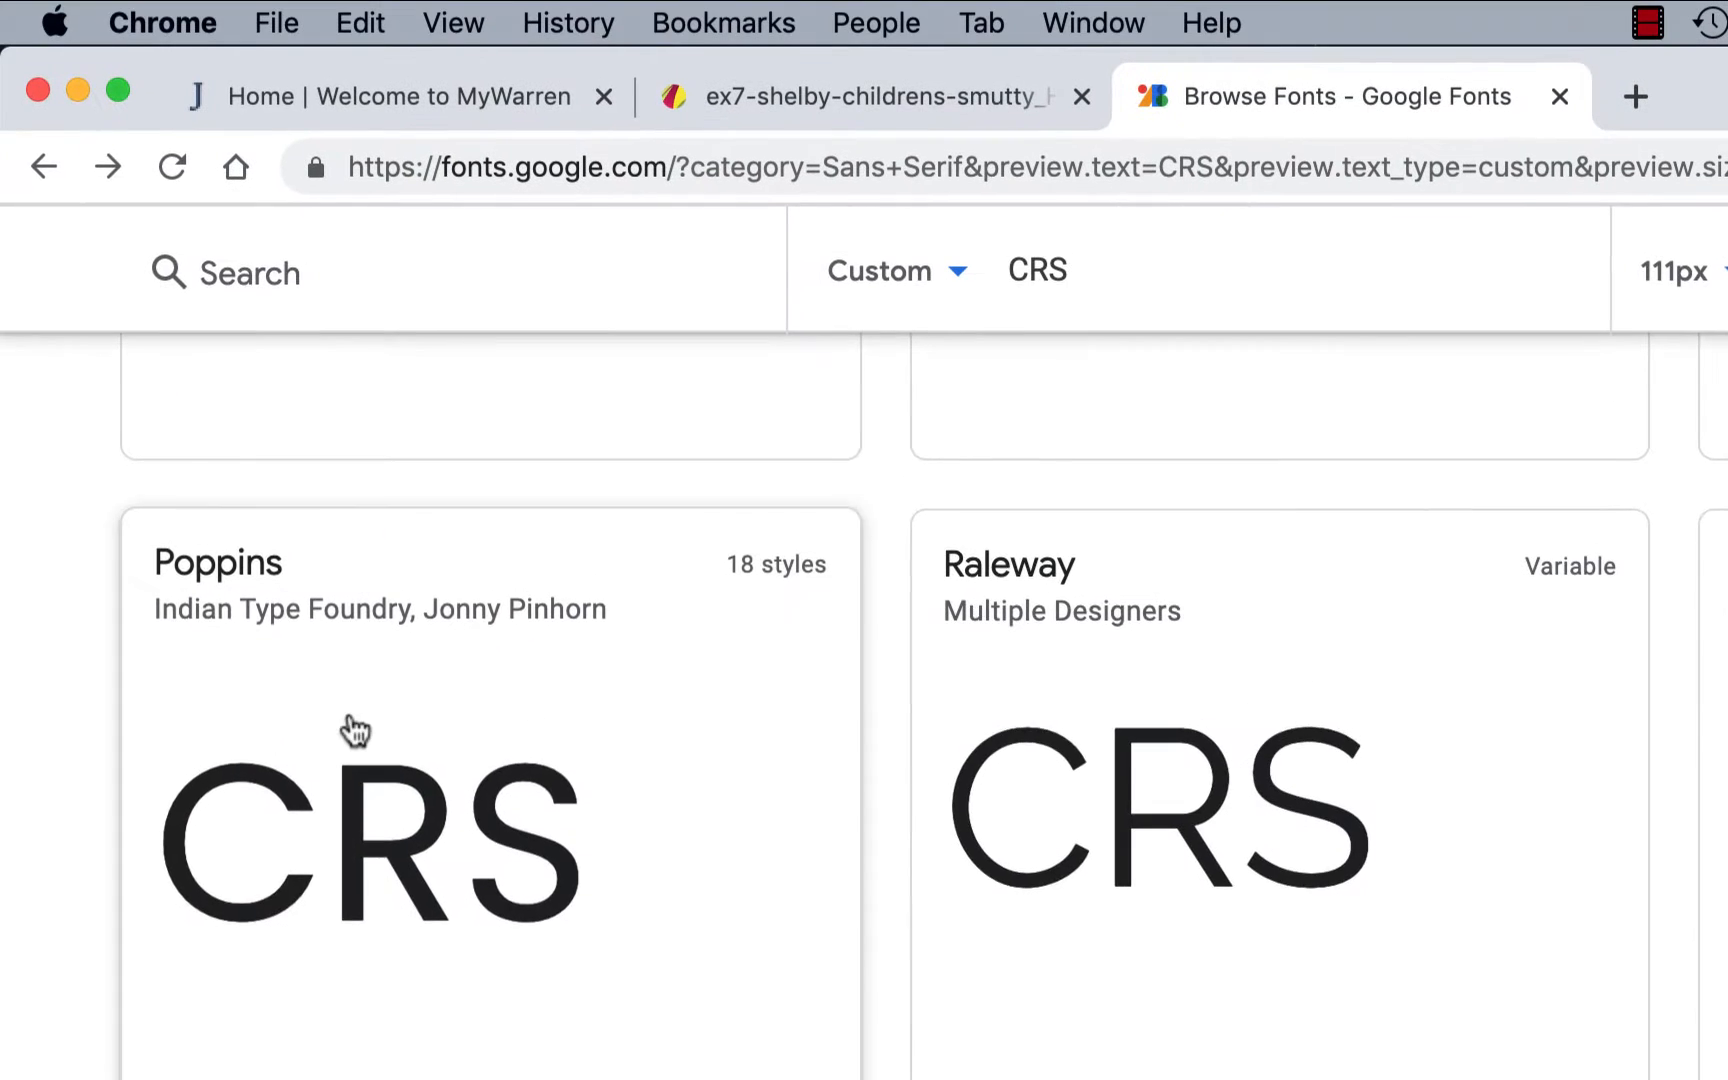
scroll(347, 729, "up", 5)
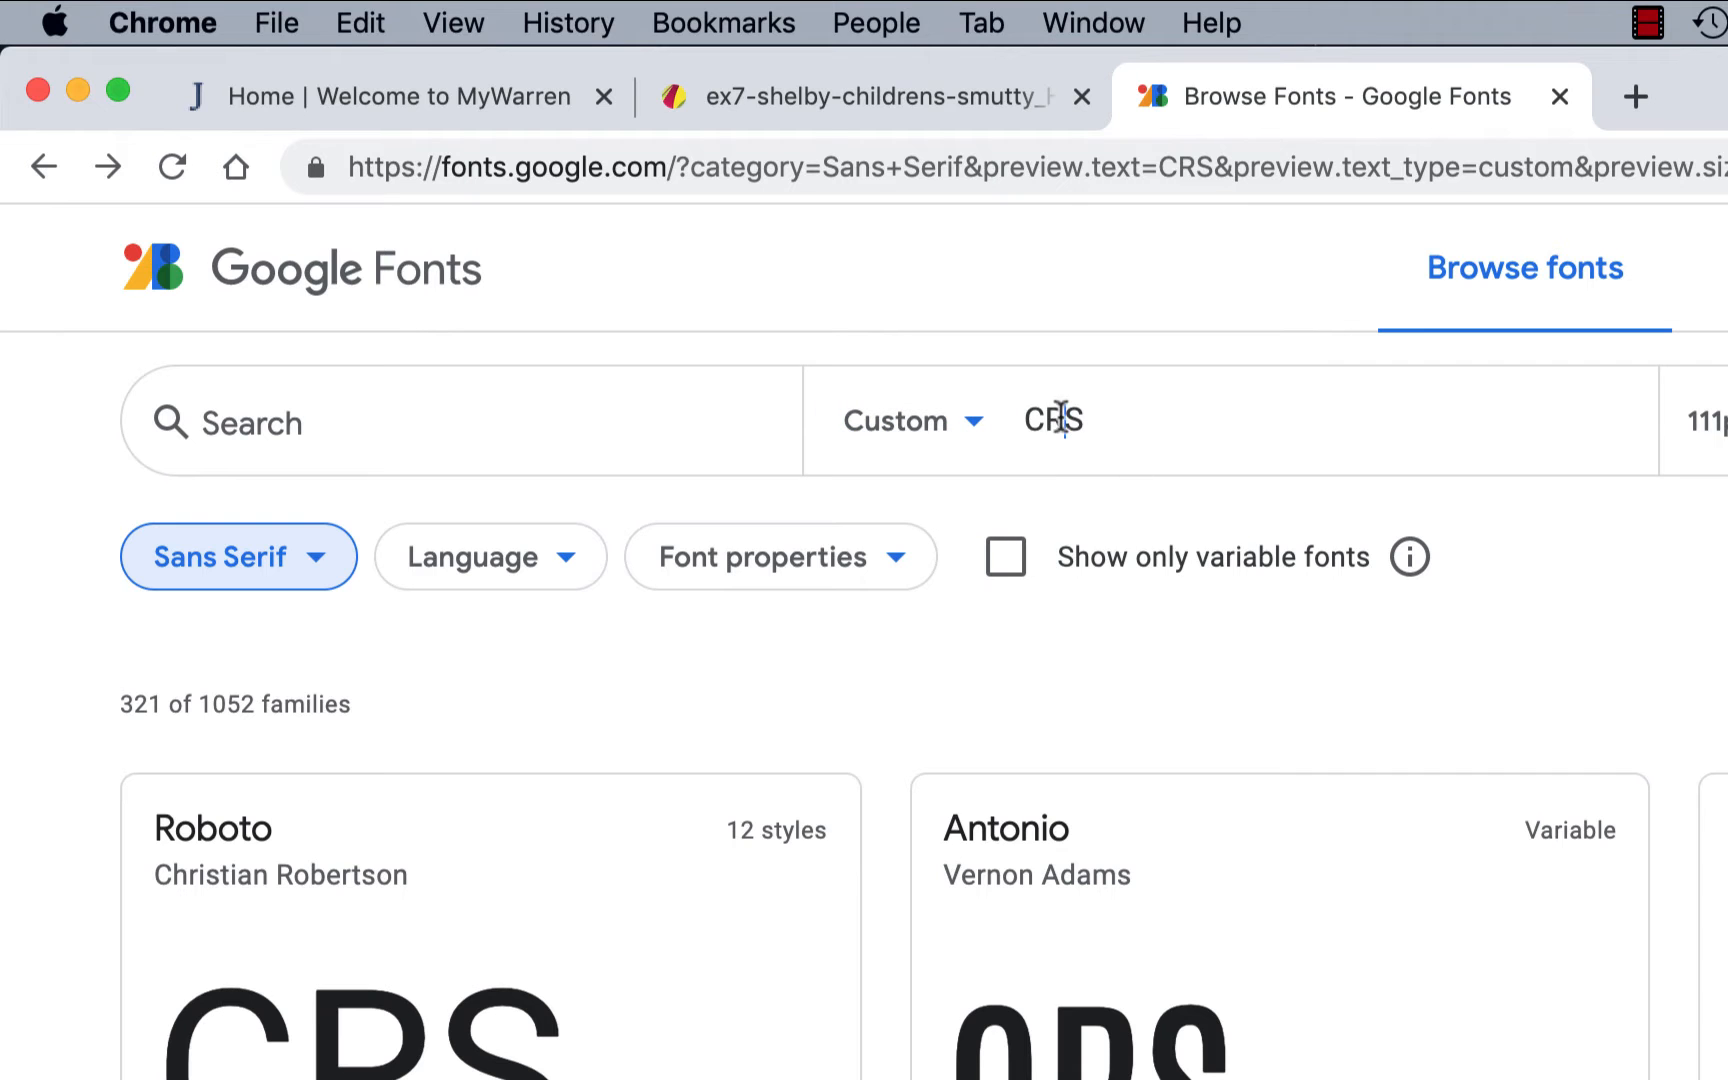
double_click(1061, 418)
type("Shelby")
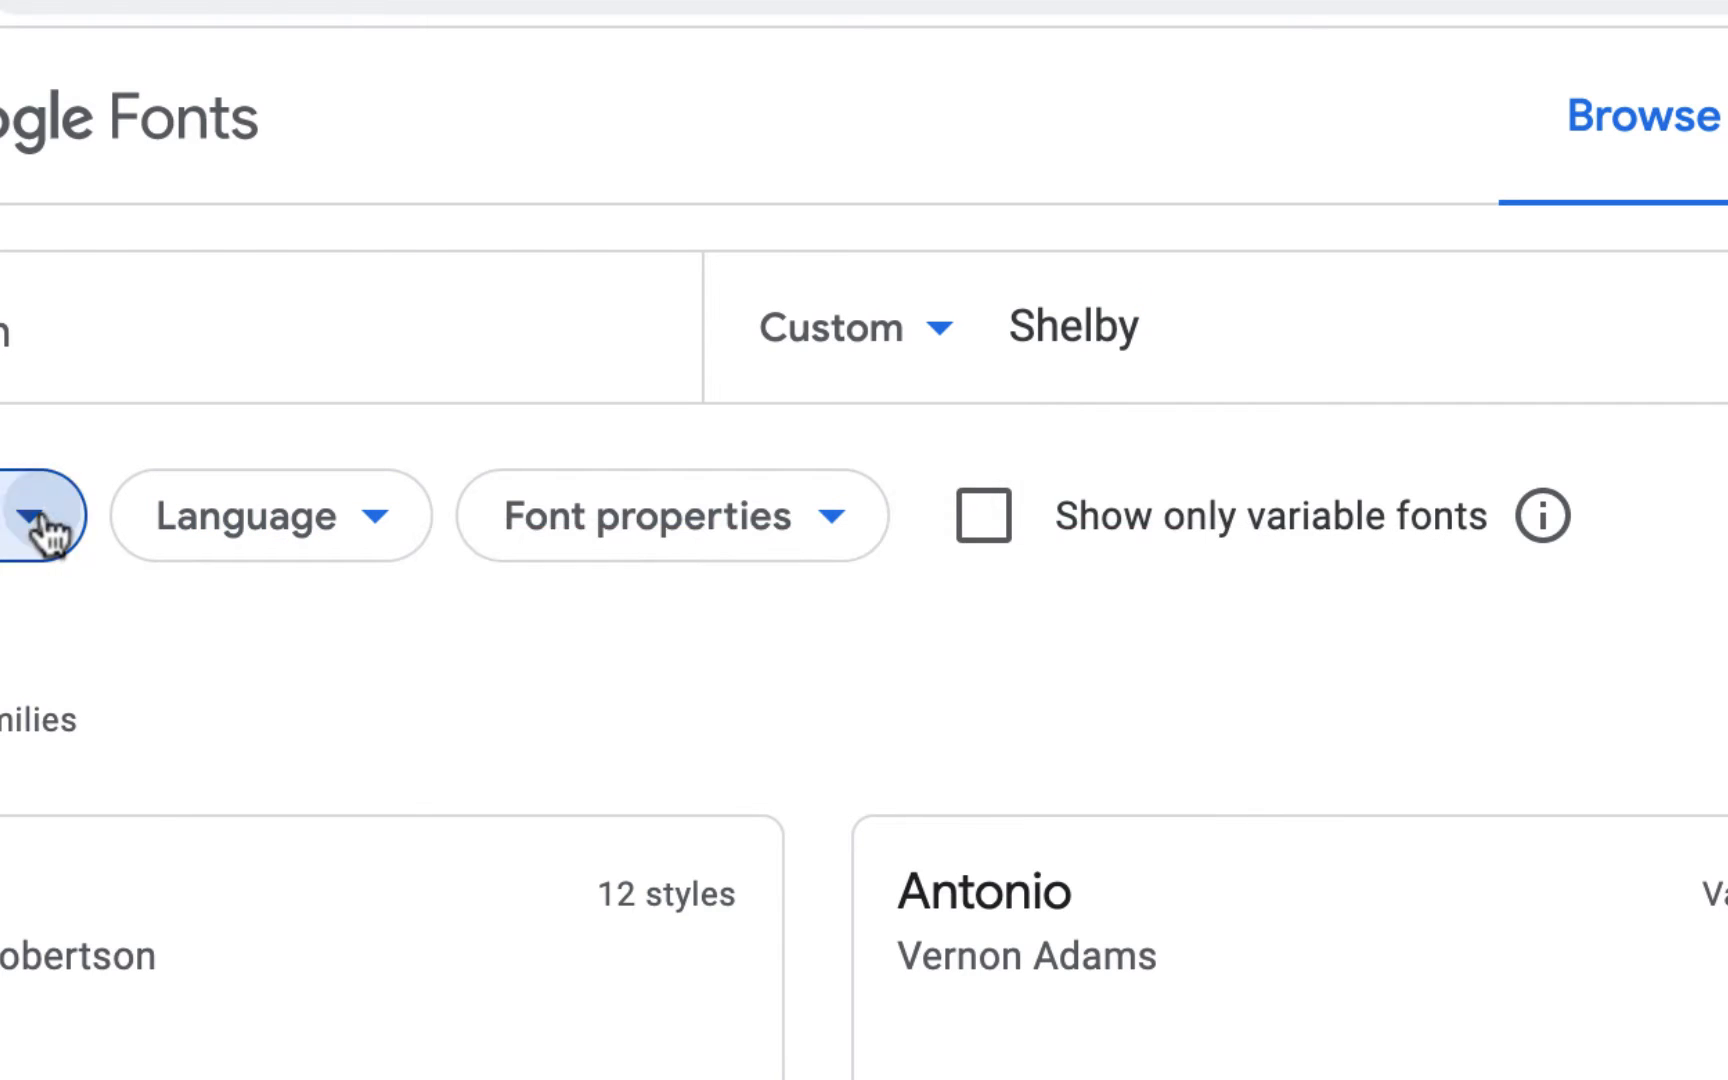
Step: Change the font category filter from Sans Serif to Handwriting only
left_click(40, 515)
left_click(230, 597)
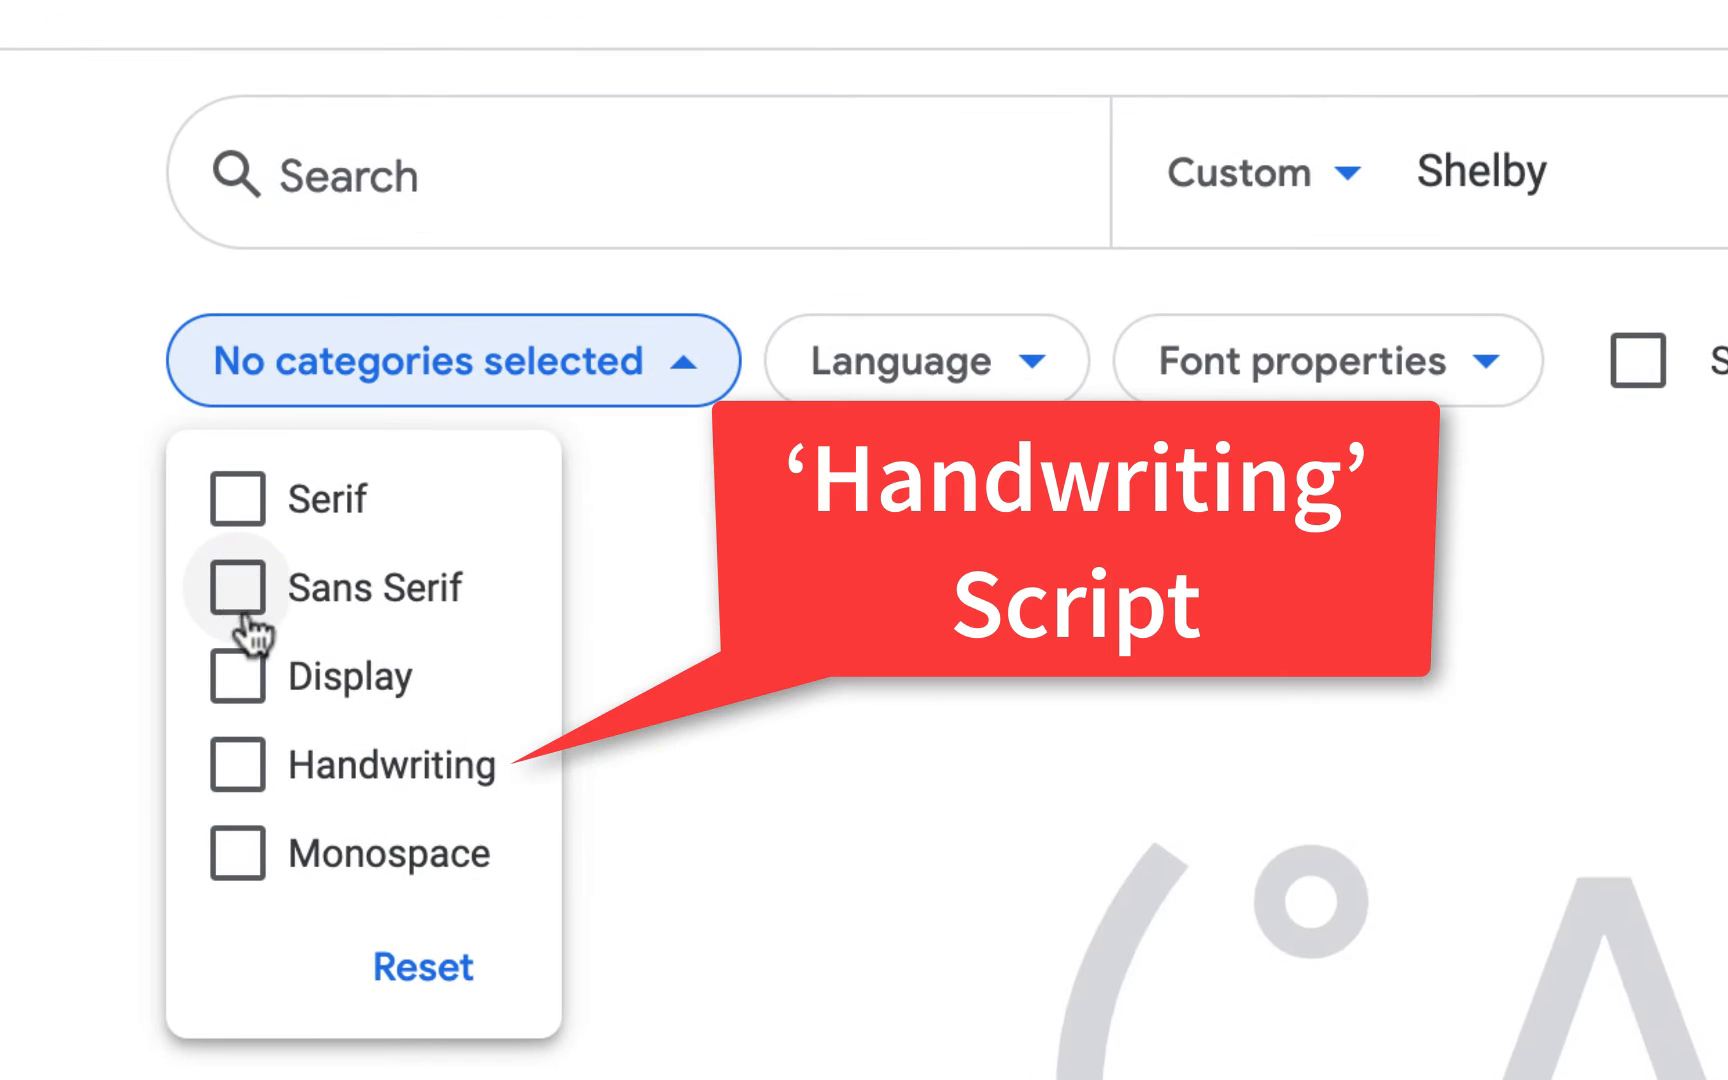
left_click(241, 775)
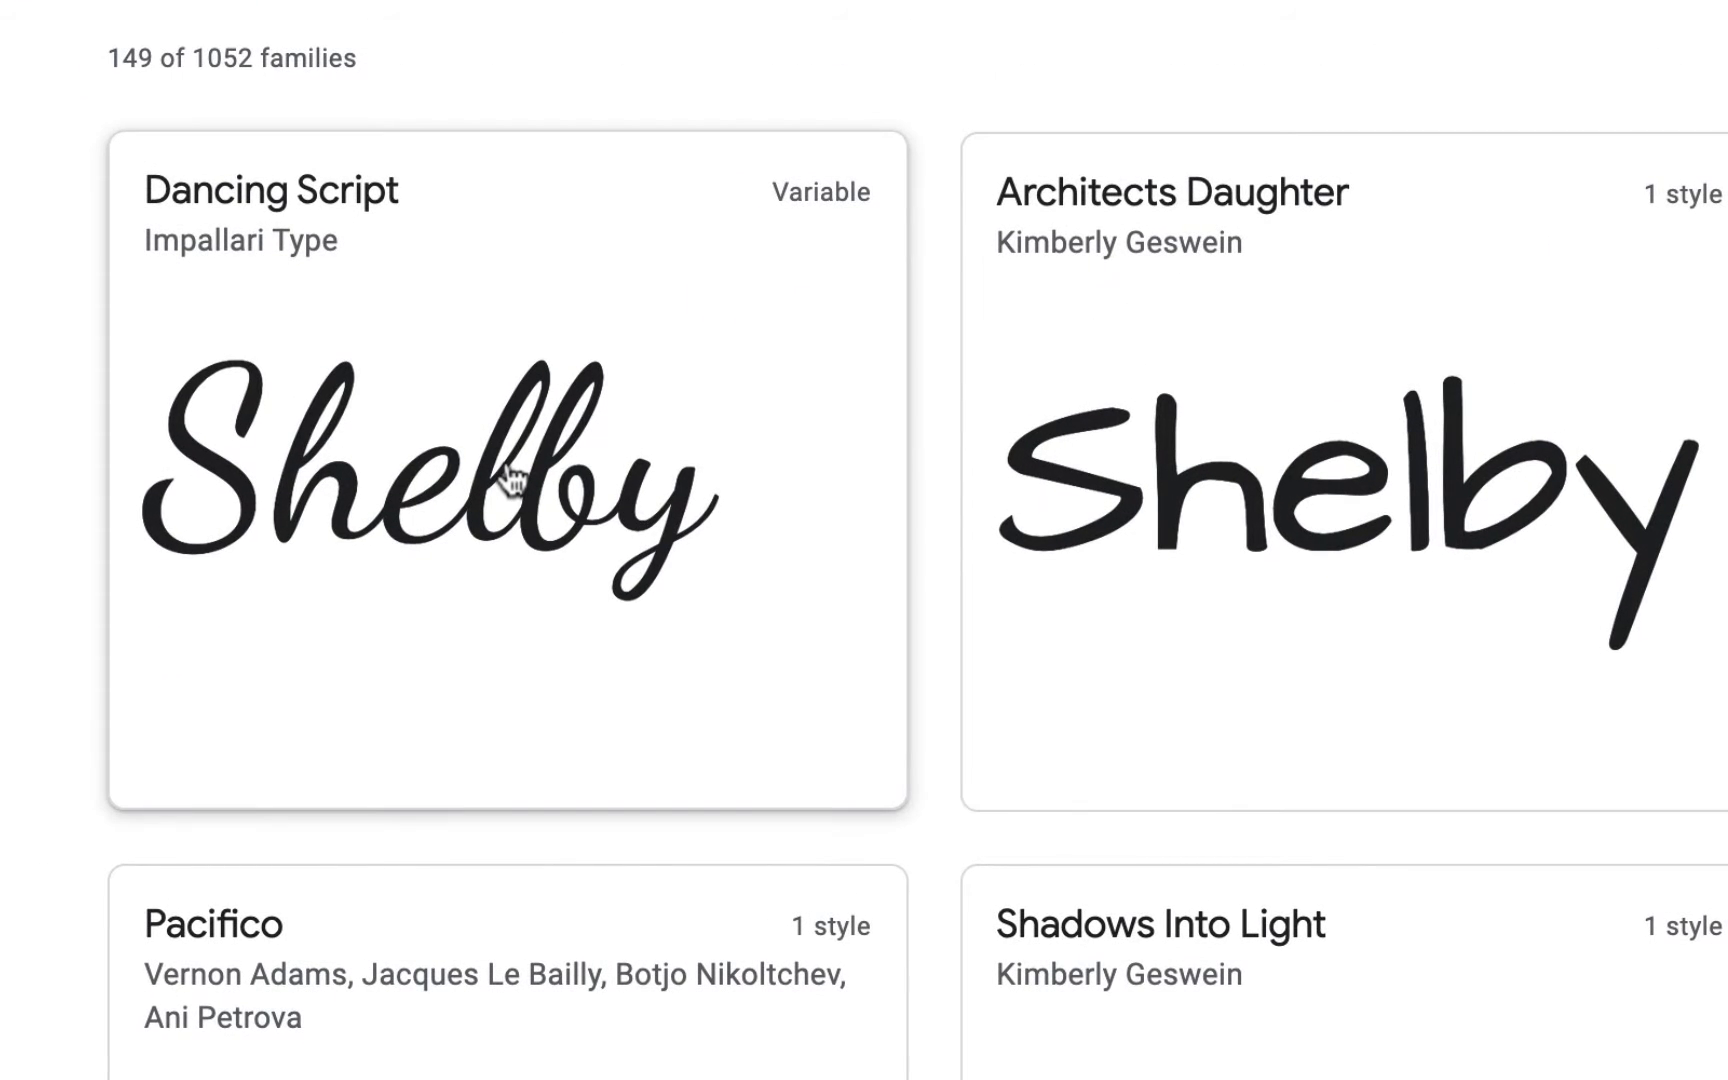
Step: Examine the Shelby previews in the handwriting fonts from Dancing Script to Yellowtail for a match to the logo lettering
scroll(895, 432, "down", 5)
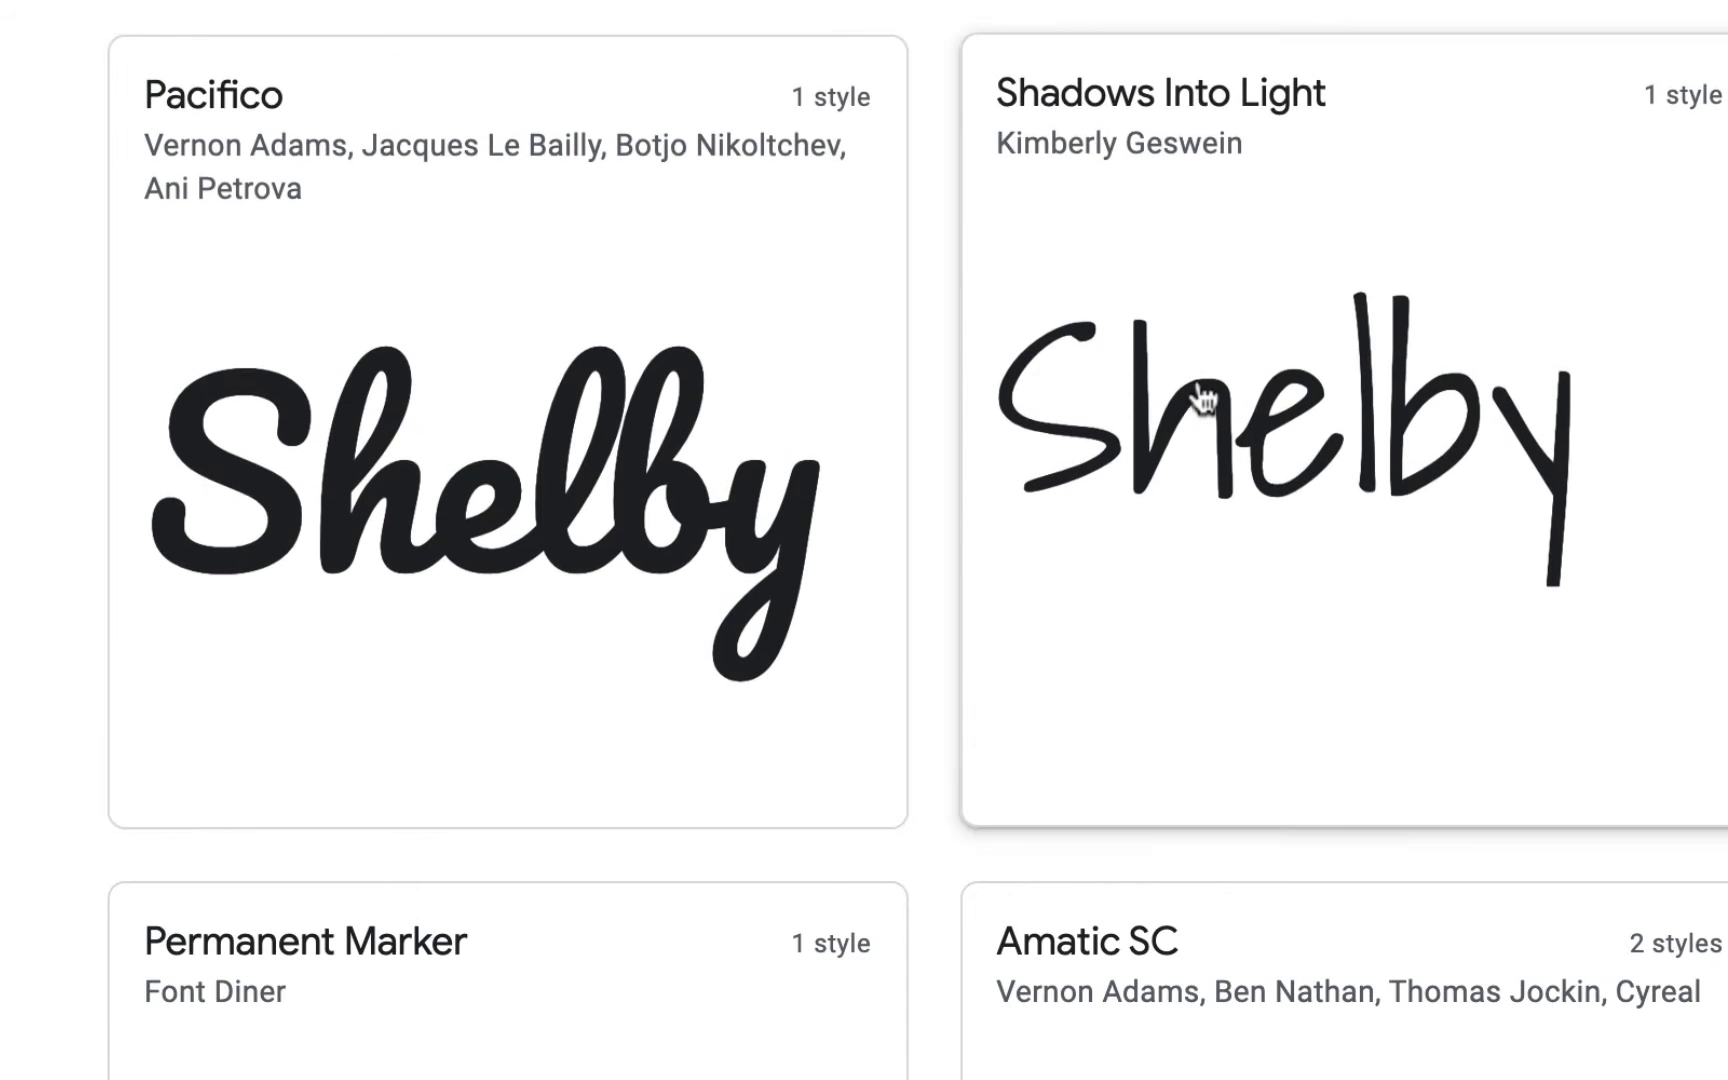
scroll(1200, 395, "down", 4)
scroll(1203, 395, "down", 5)
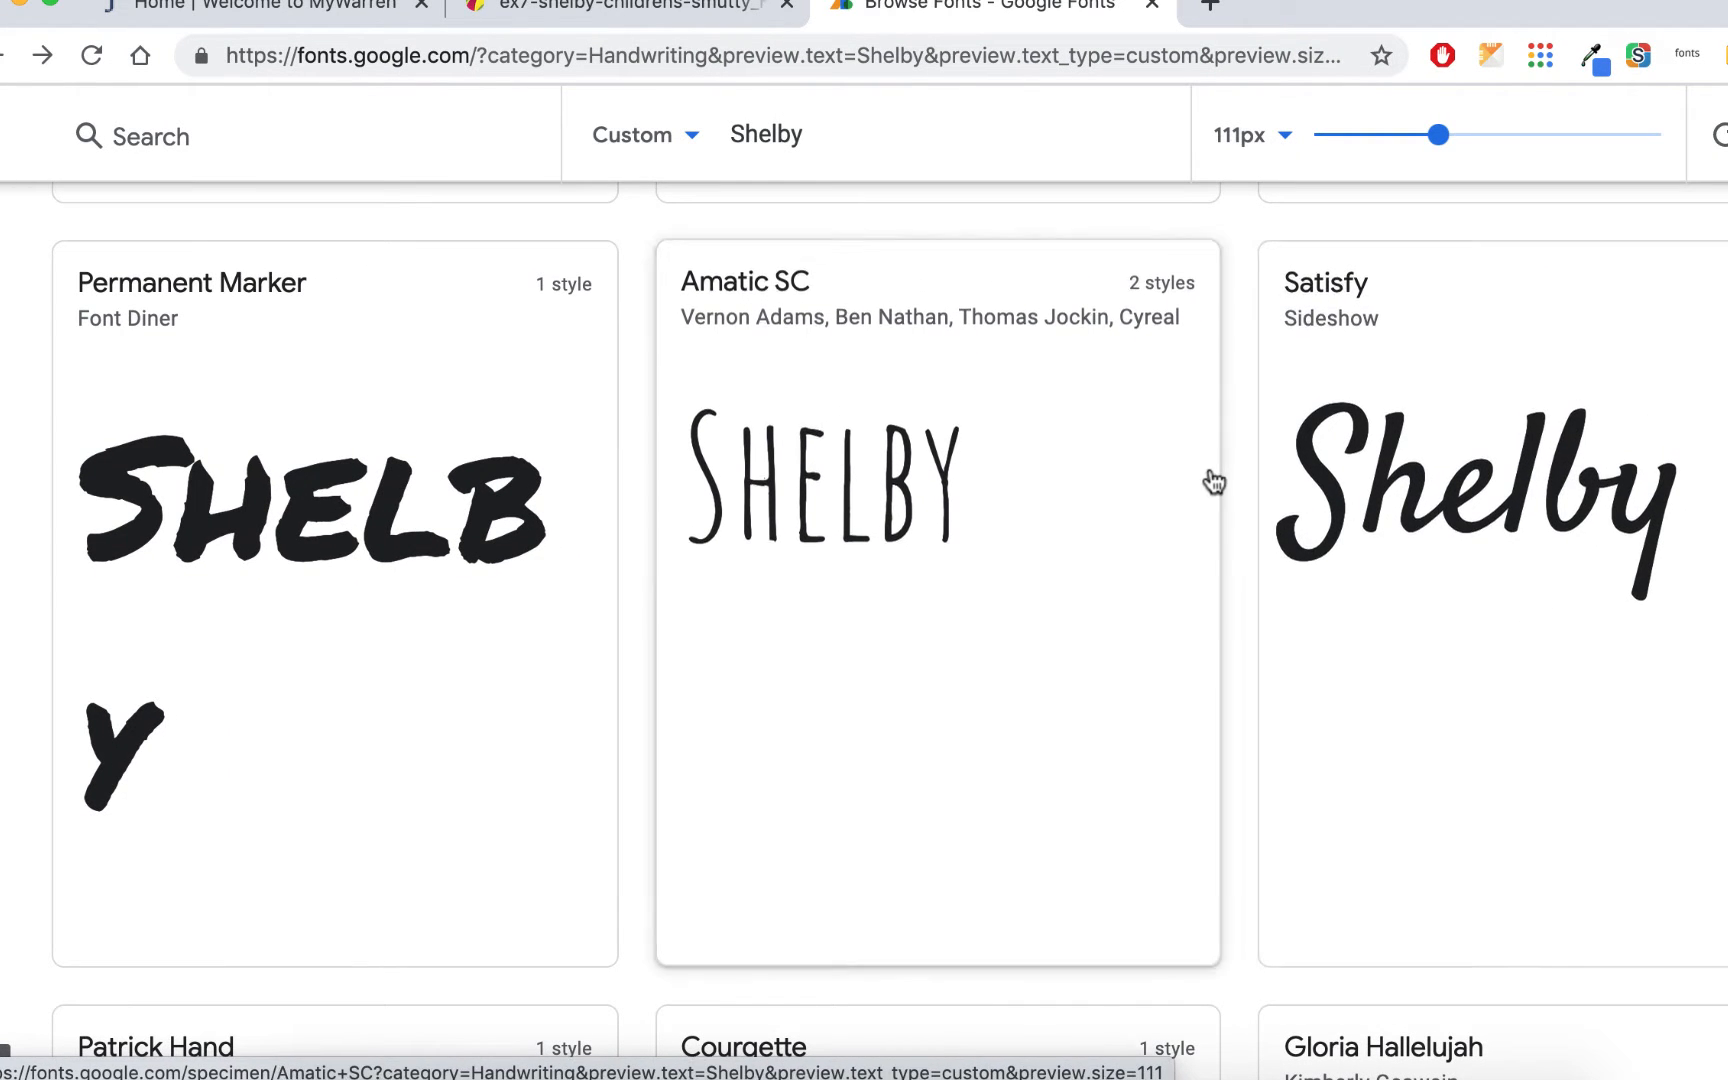
scroll(1211, 482, "down", 8)
scroll(1100, 440, "down", 4)
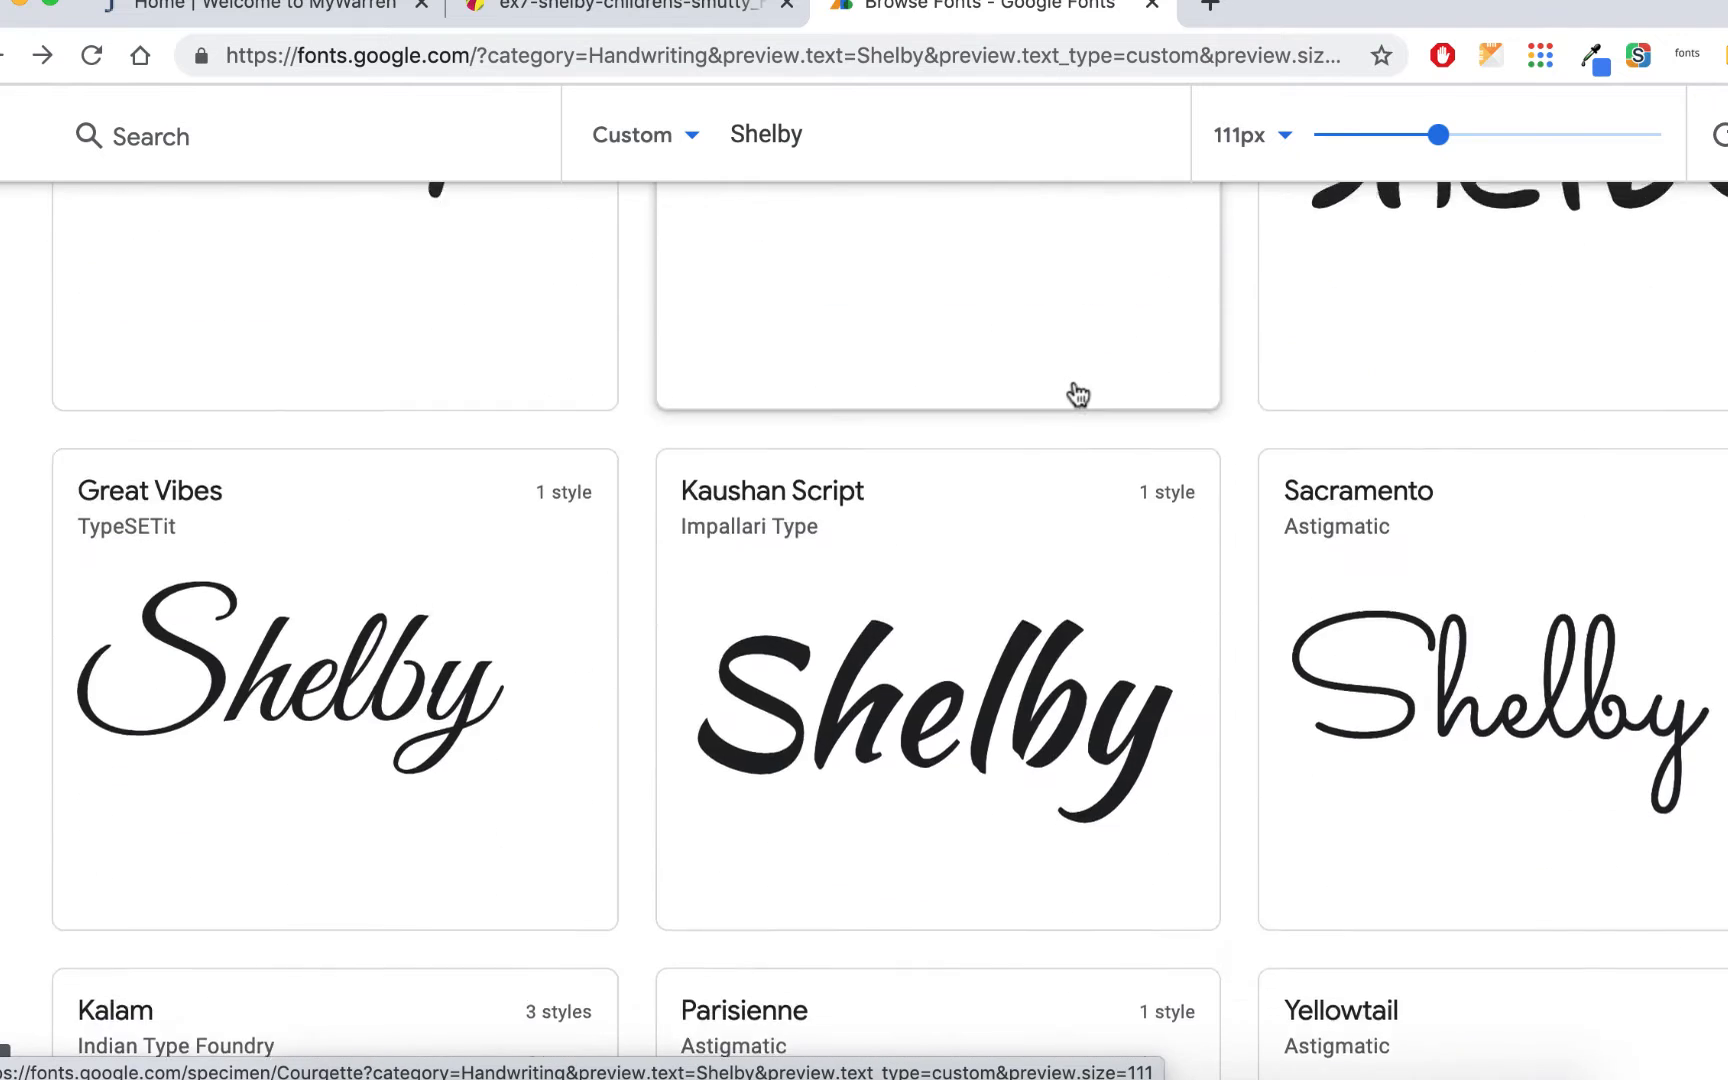
scroll(1080, 450, "up", 1)
scroll(1086, 507, "down", 3)
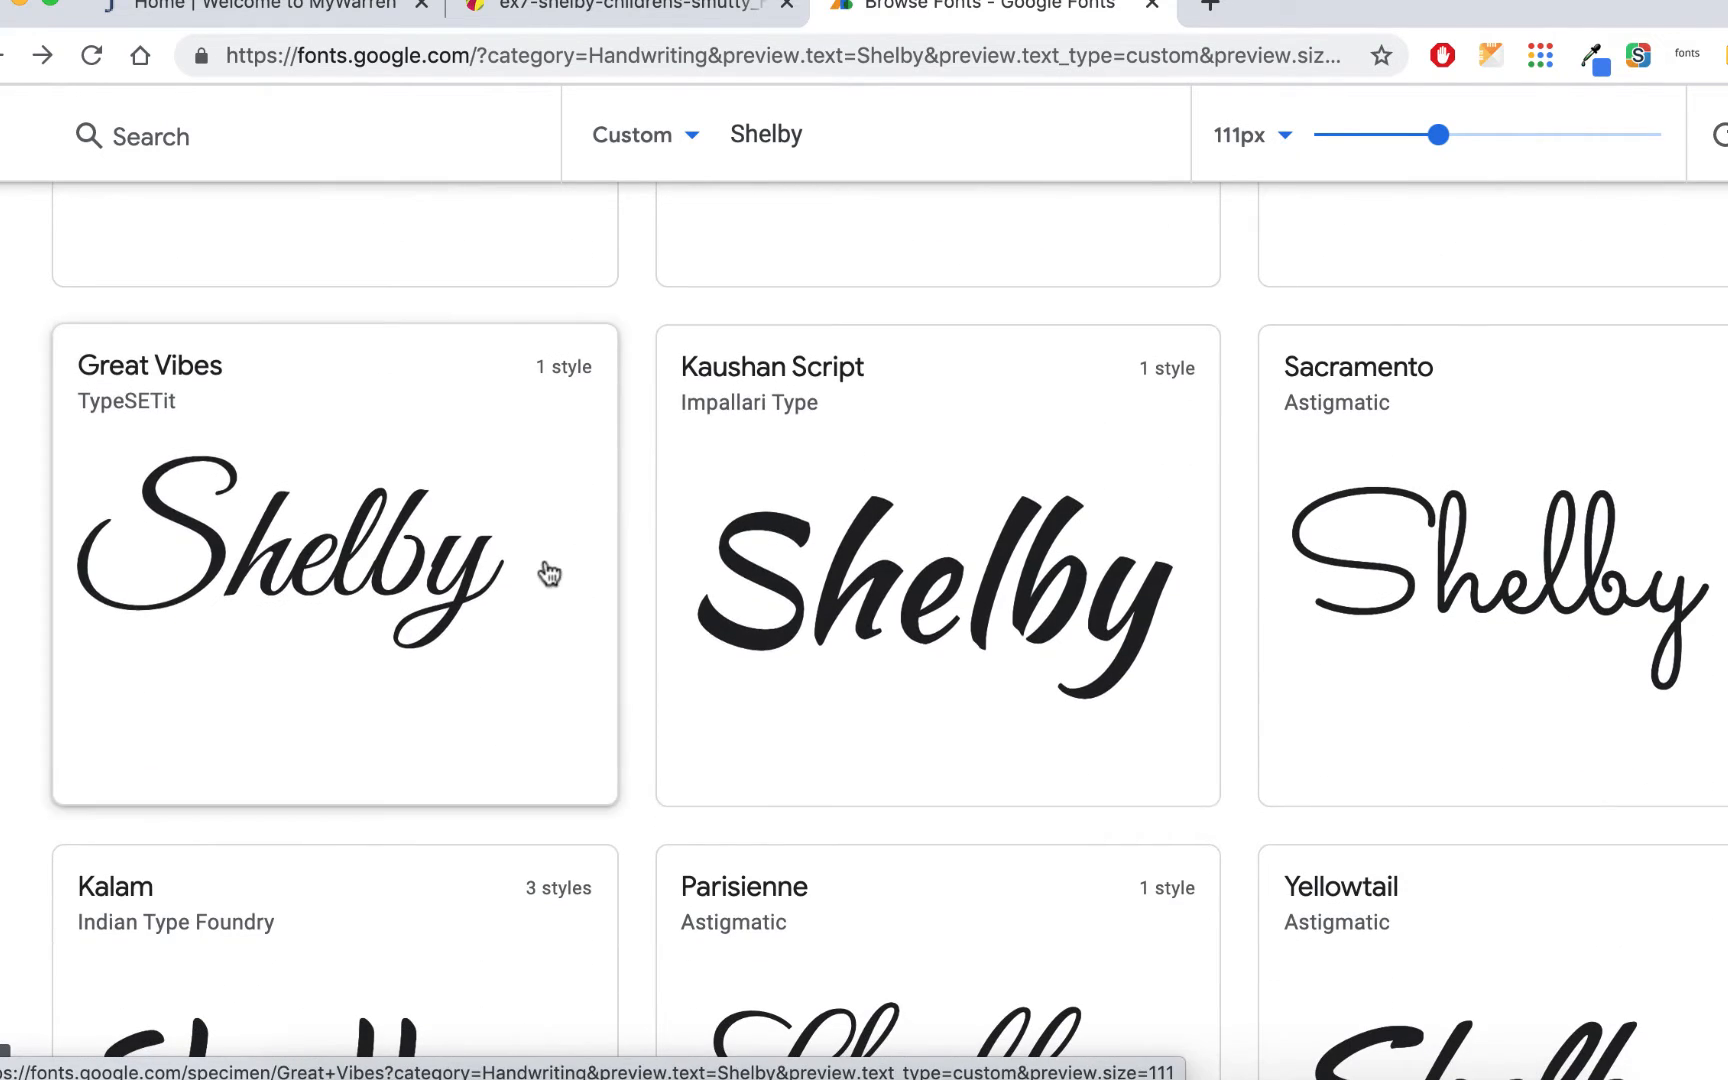
scroll(1168, 515, "down", 5)
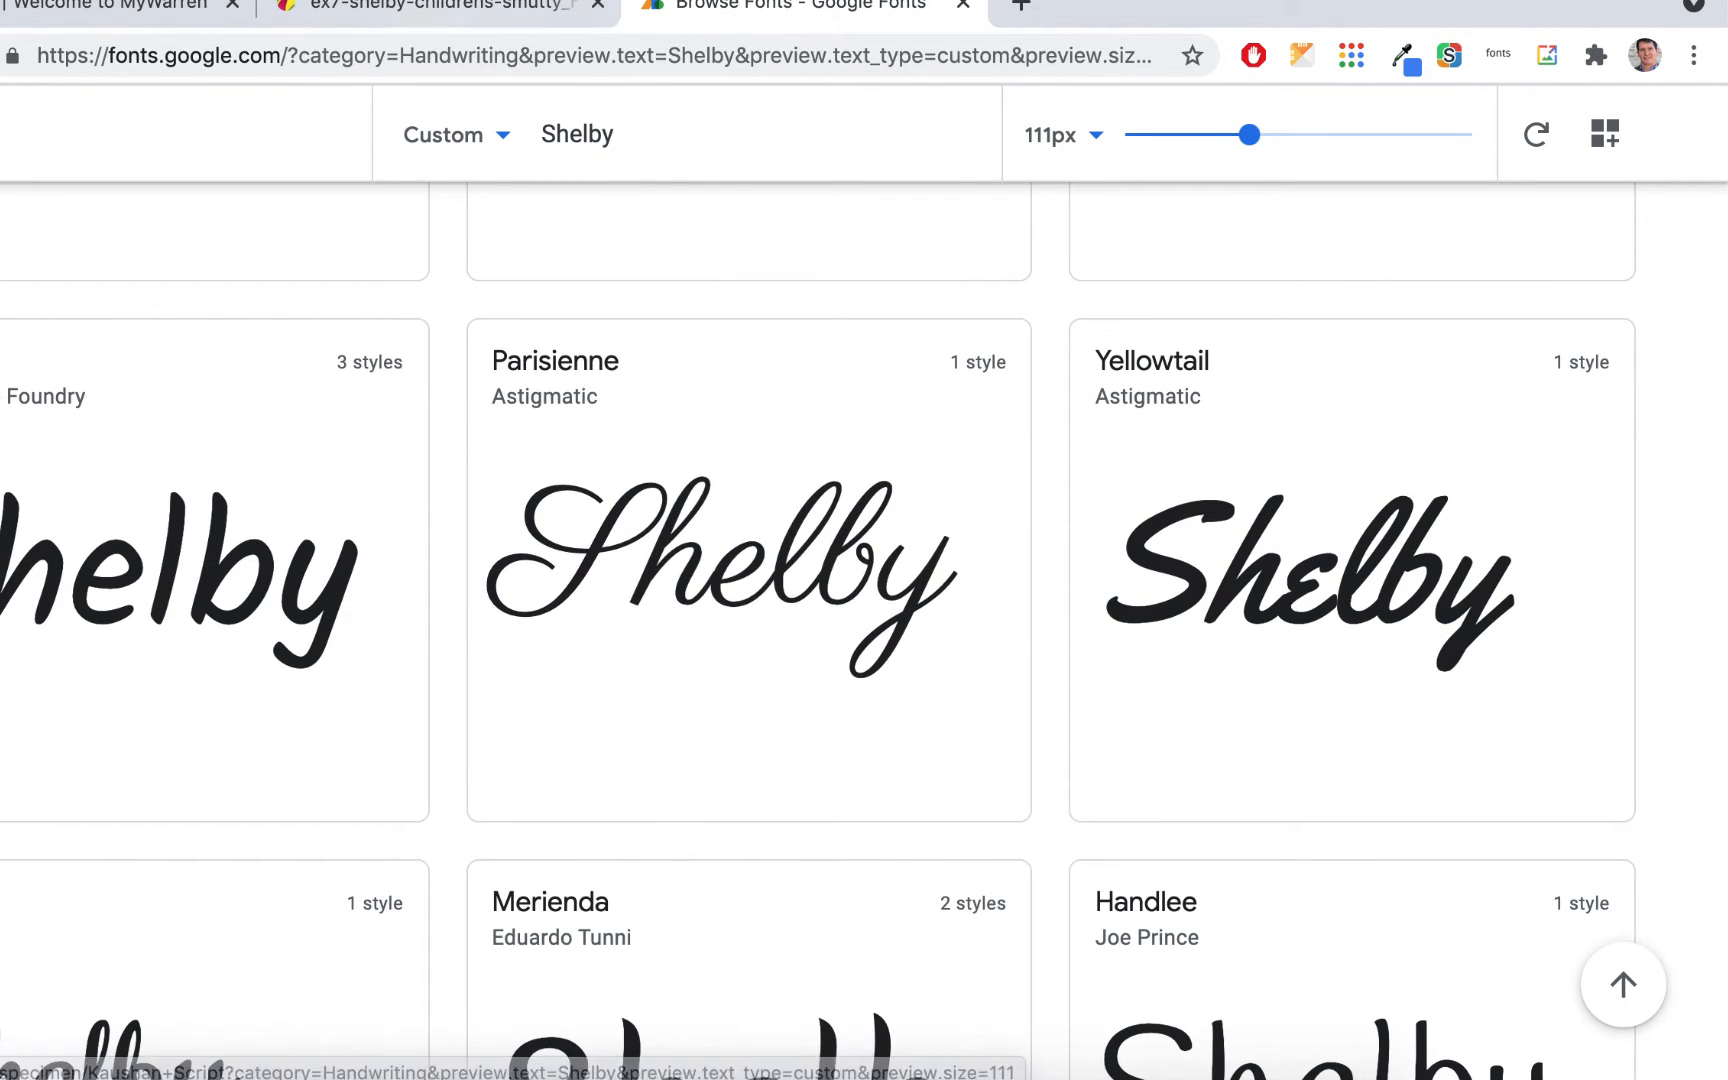
Step: Check the original Shelby lettering in the Gravit Designer file, then compare it with the Google Fonts previews from Yellowtail to Mr Dafoe
left_click(455, 12)
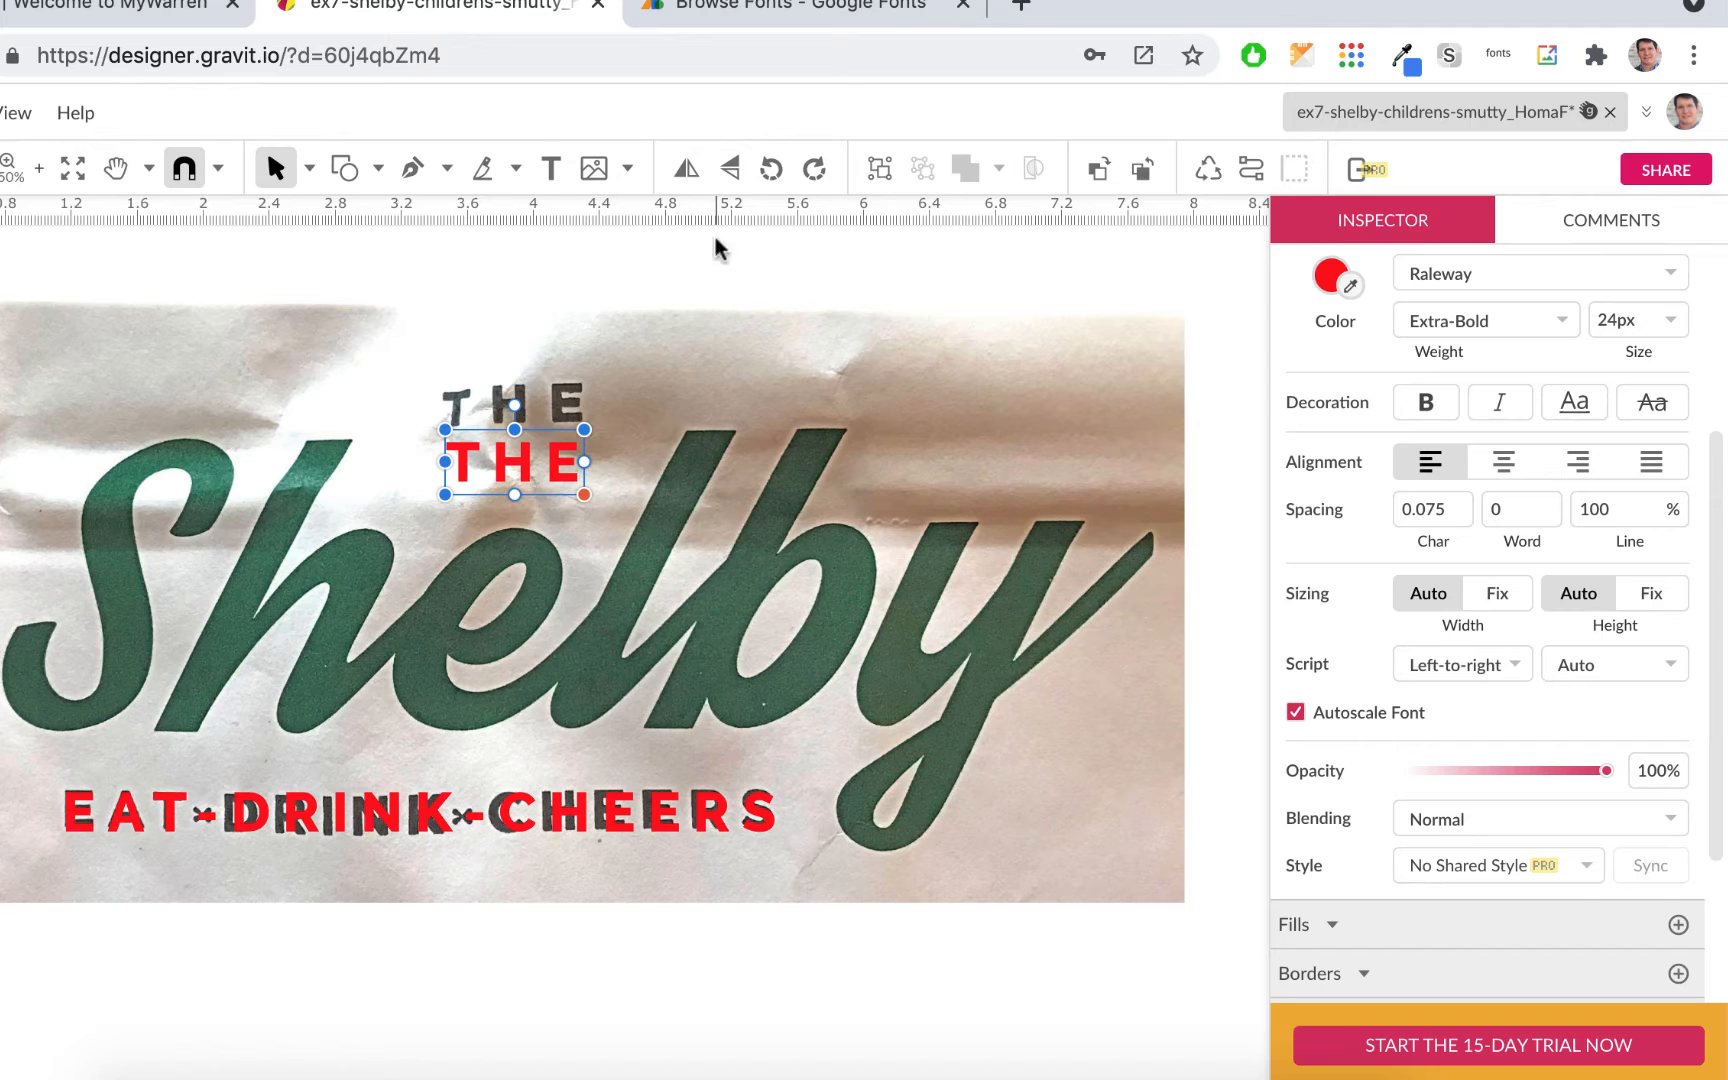
left_click(826, 12)
scroll(1330, 575, "down", 3)
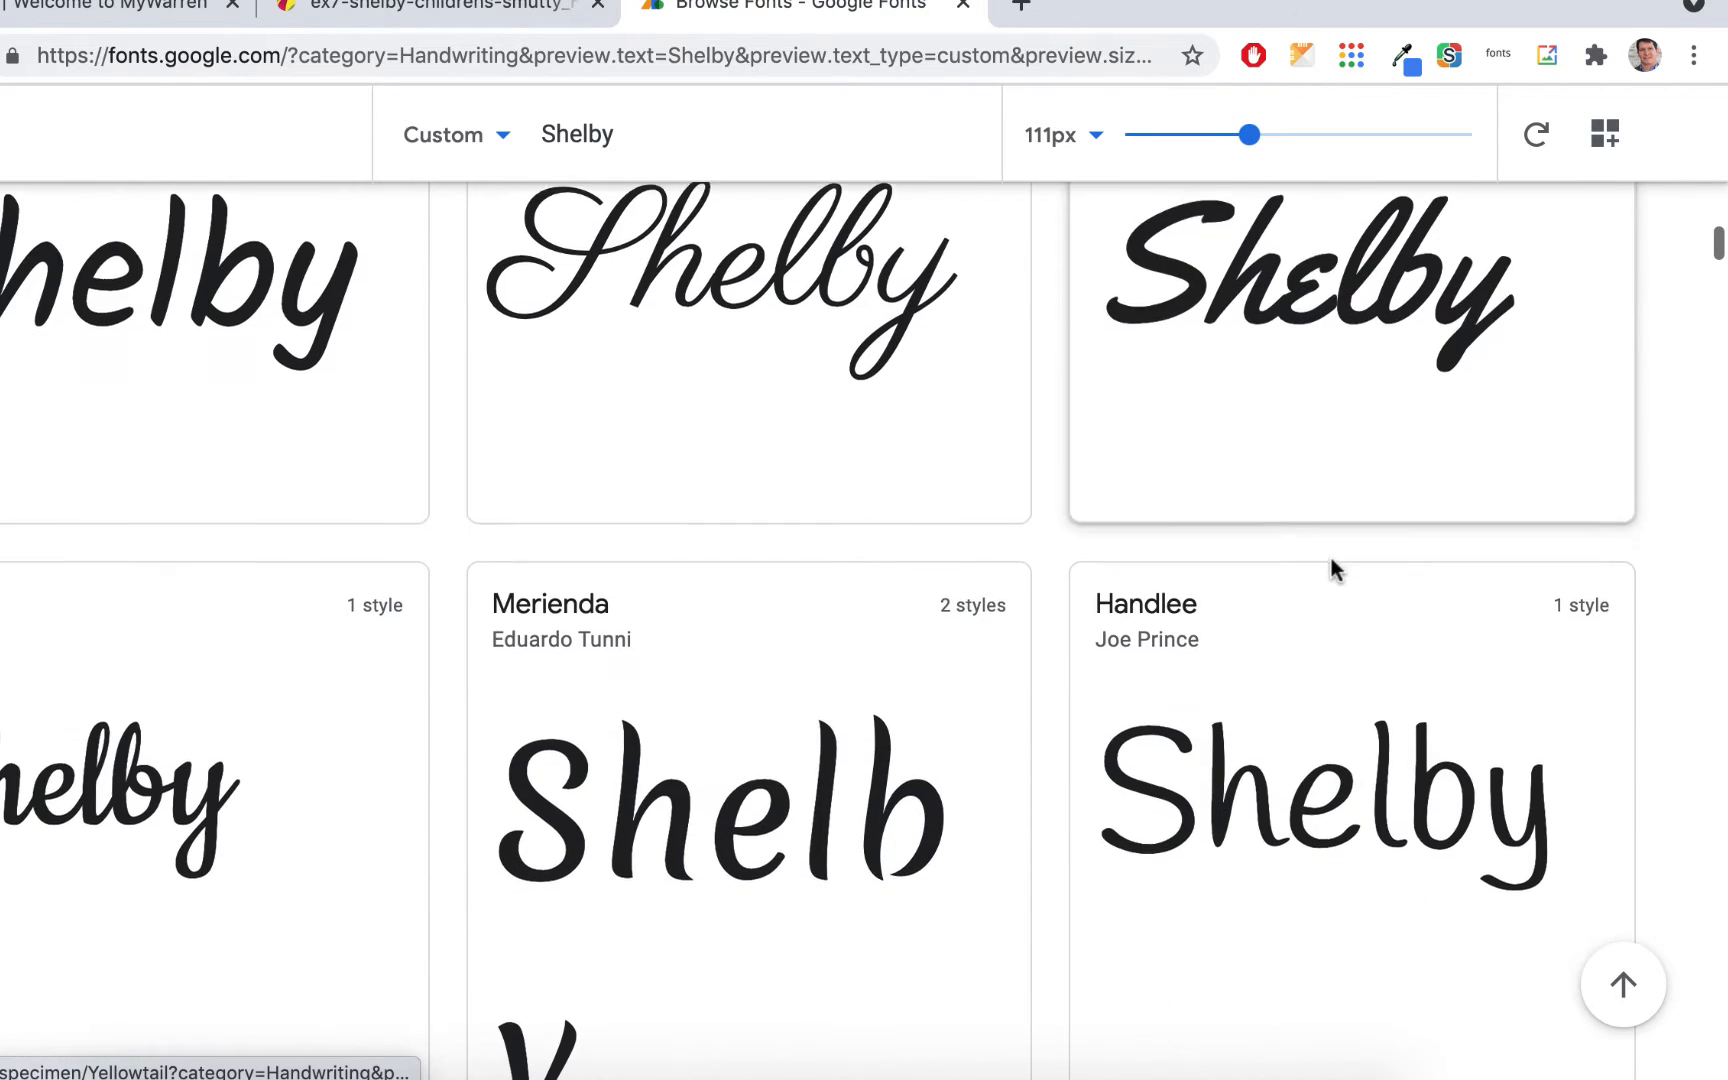
scroll(1022, 467, "down", 2)
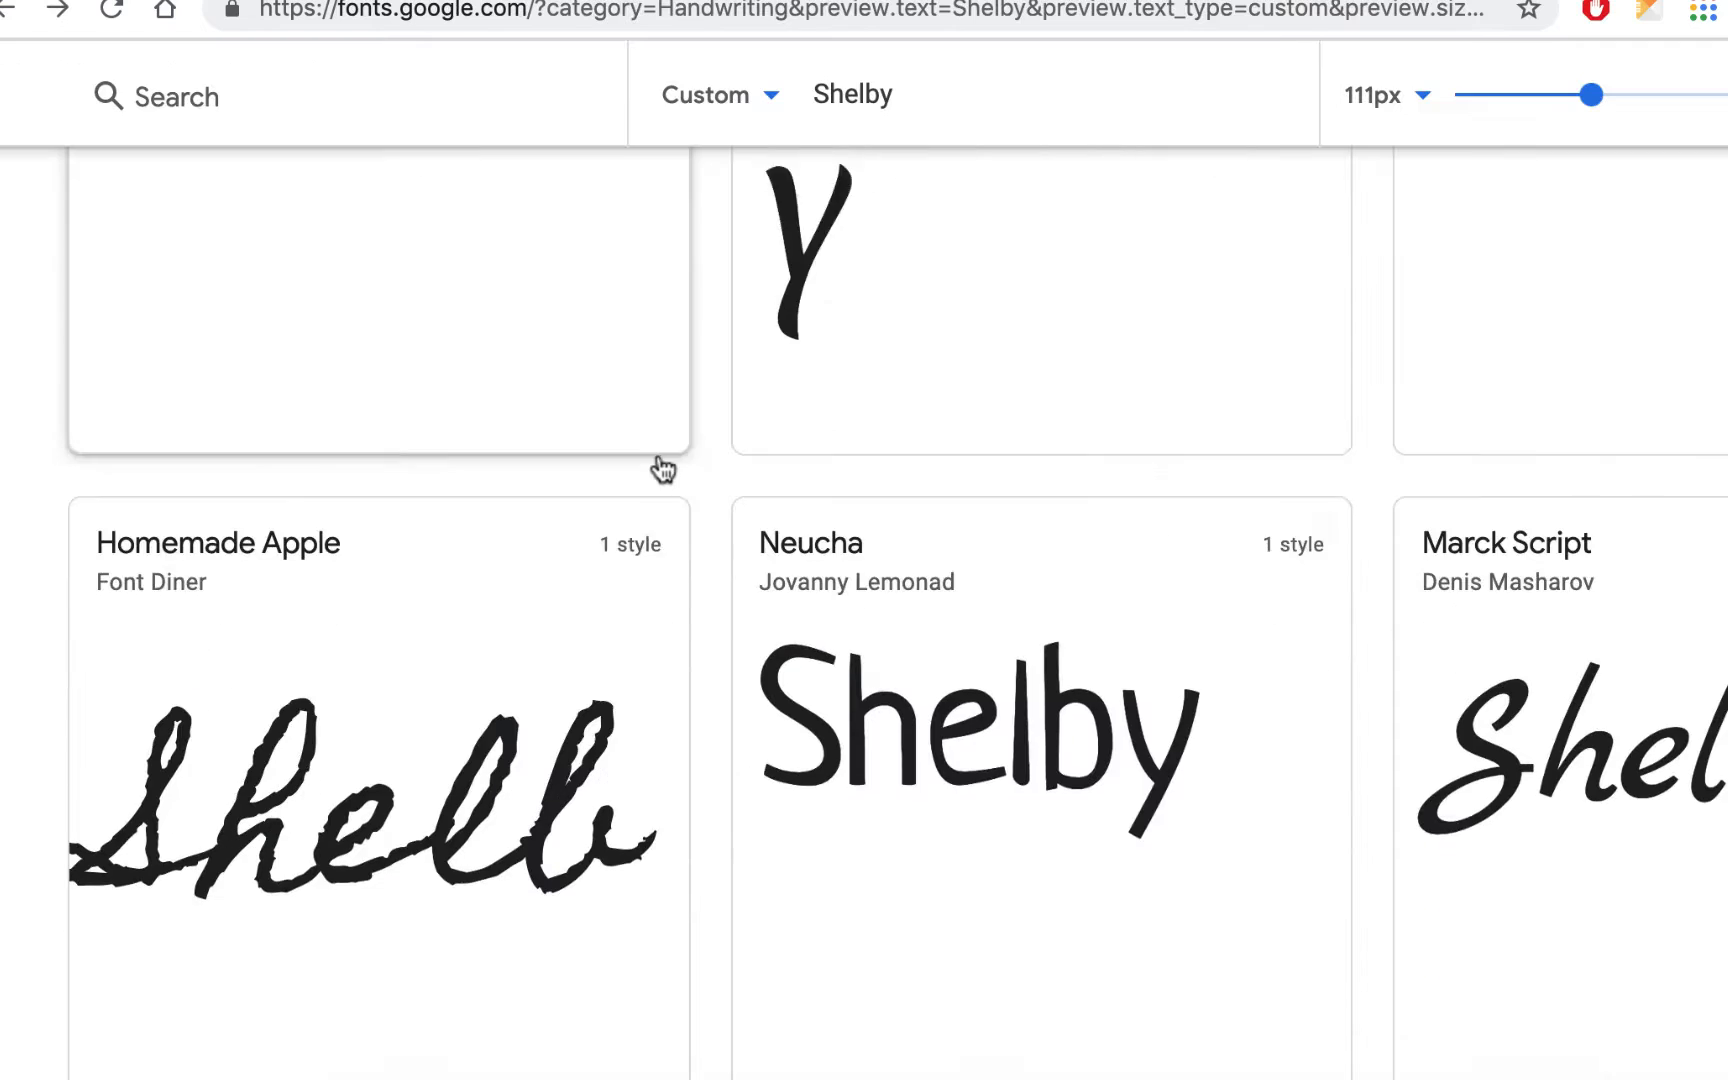
scroll(760, 465, "down", 2)
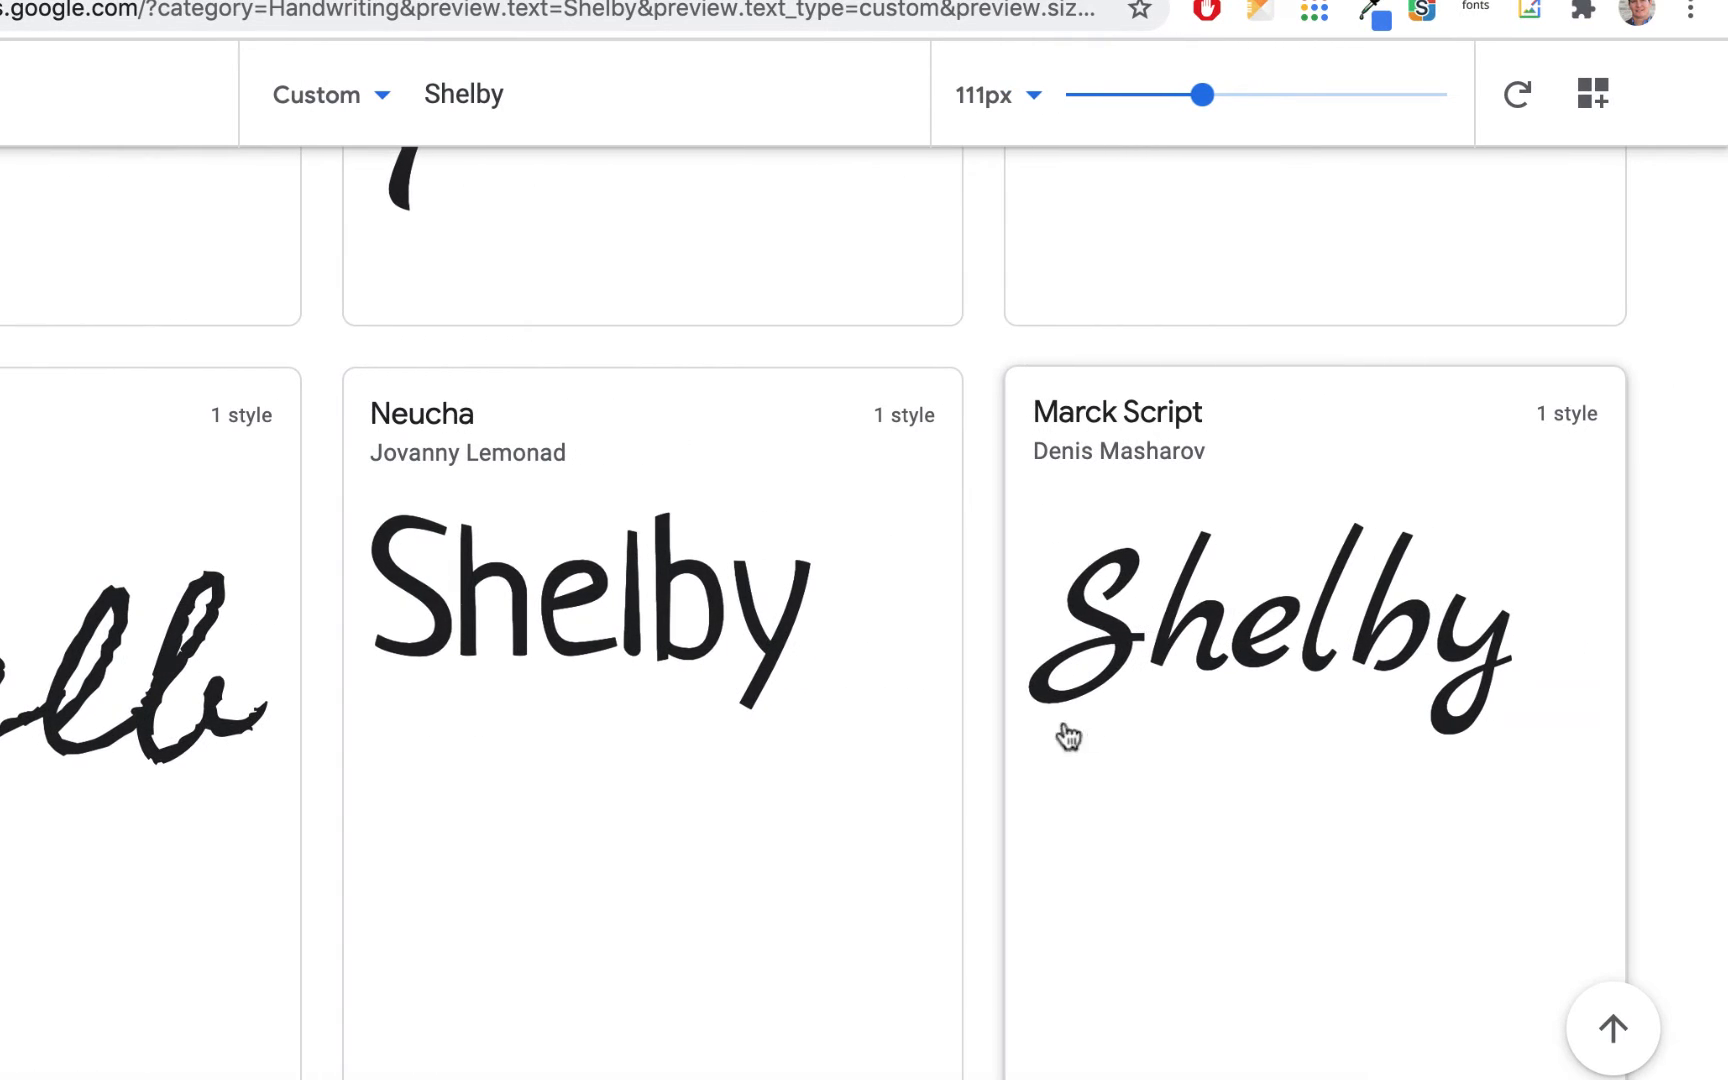
scroll(1345, 525, "down", 3)
scroll(1136, 503, "down", 6)
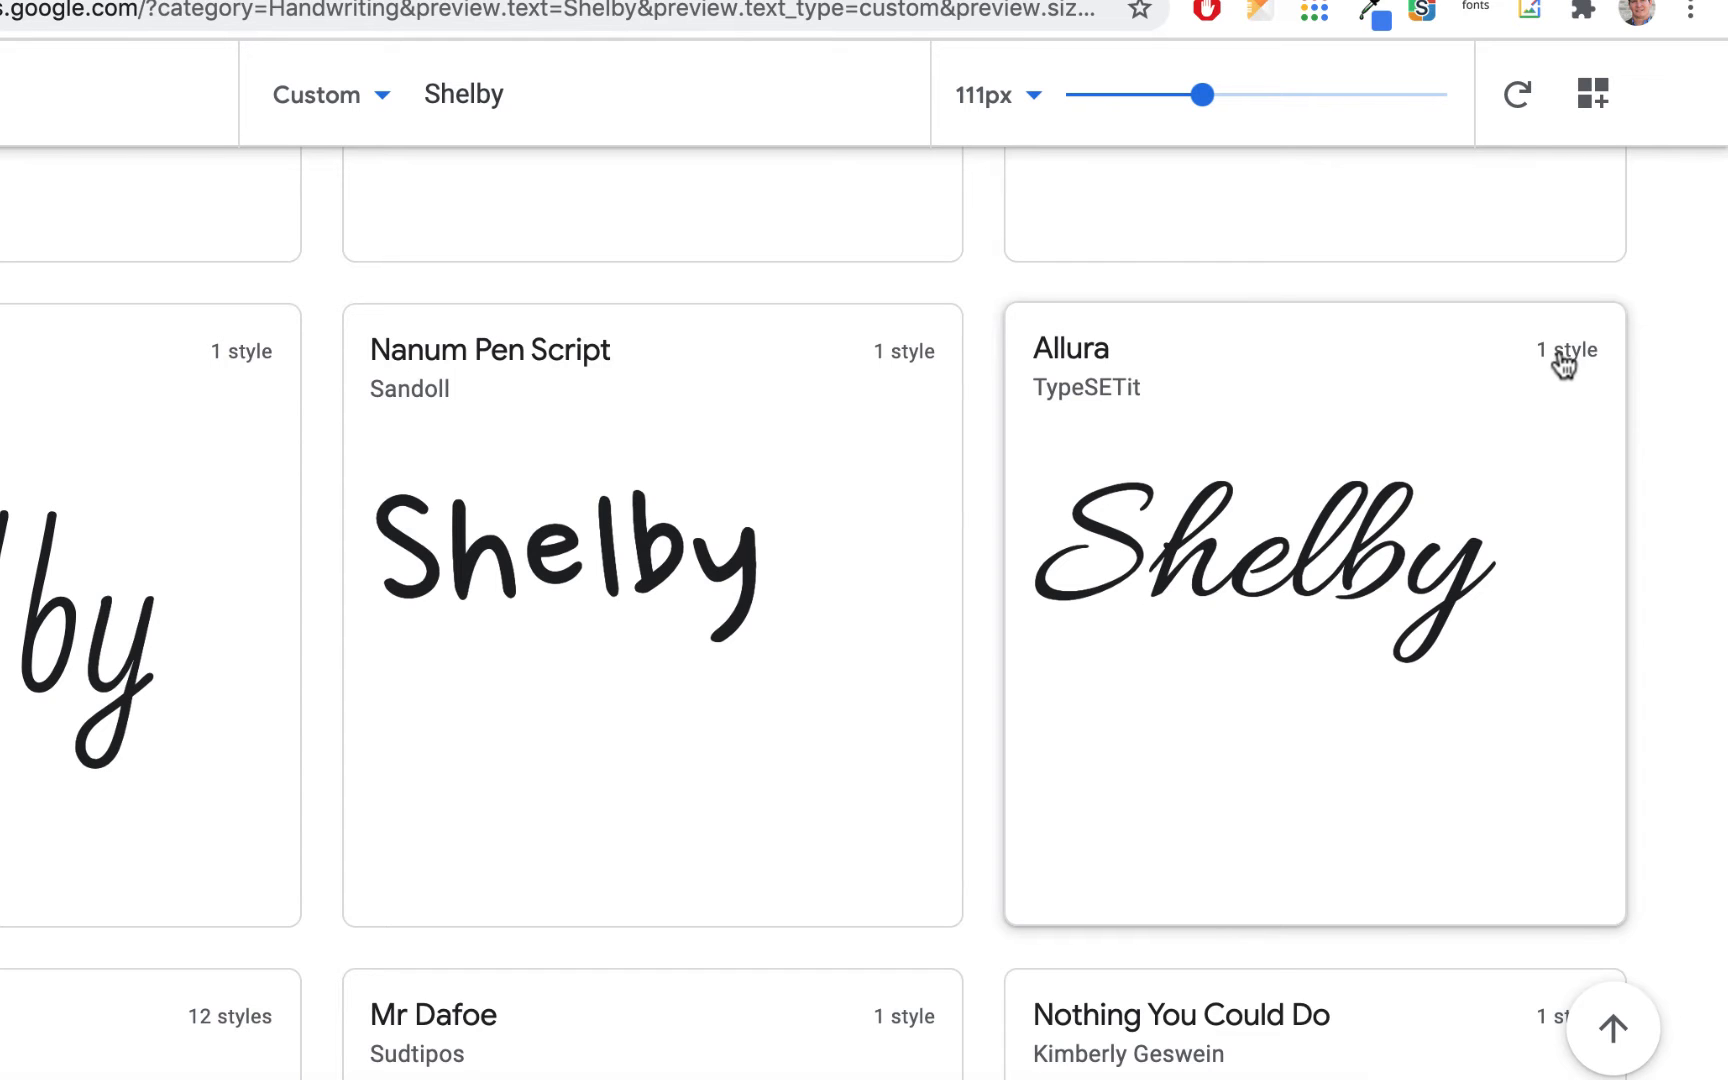
scroll(663, 482, "down", 7)
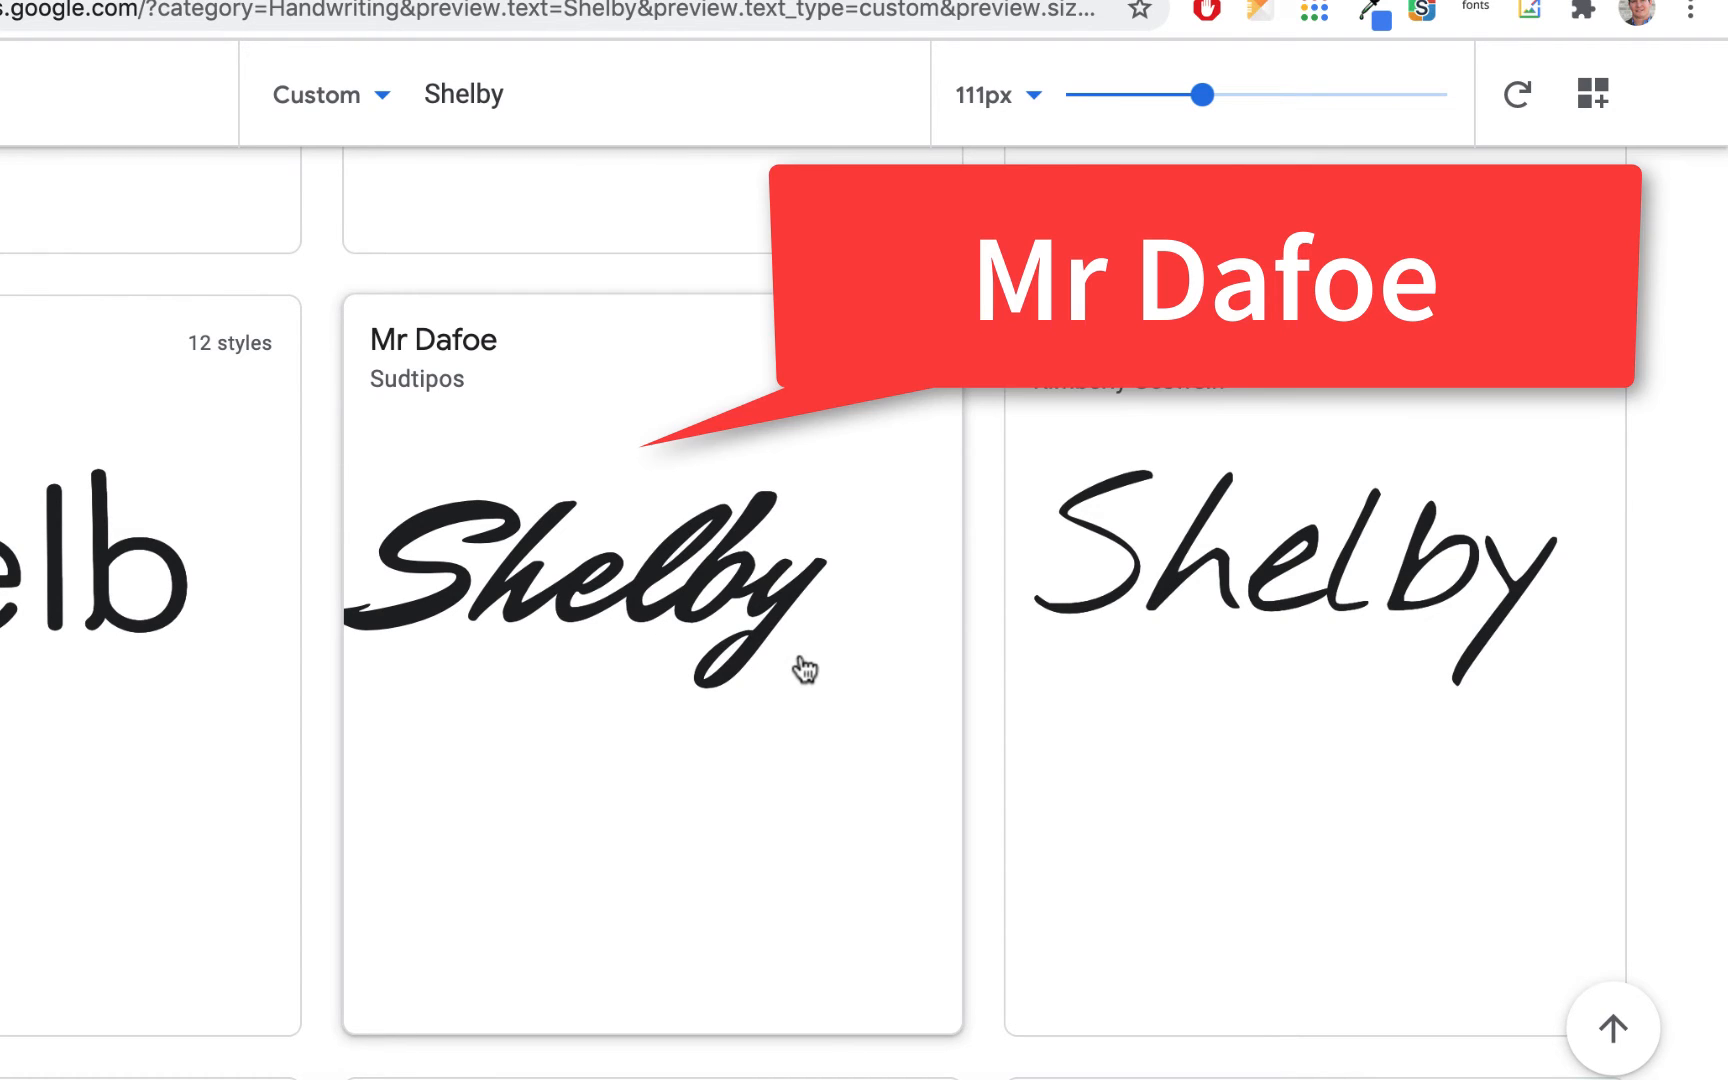
Step: Look past Mr Dafoe for closer script fonts, revisiting Niconne, Damion and Yesteryear to compare their letterforms
scroll(805, 670, "down", 10)
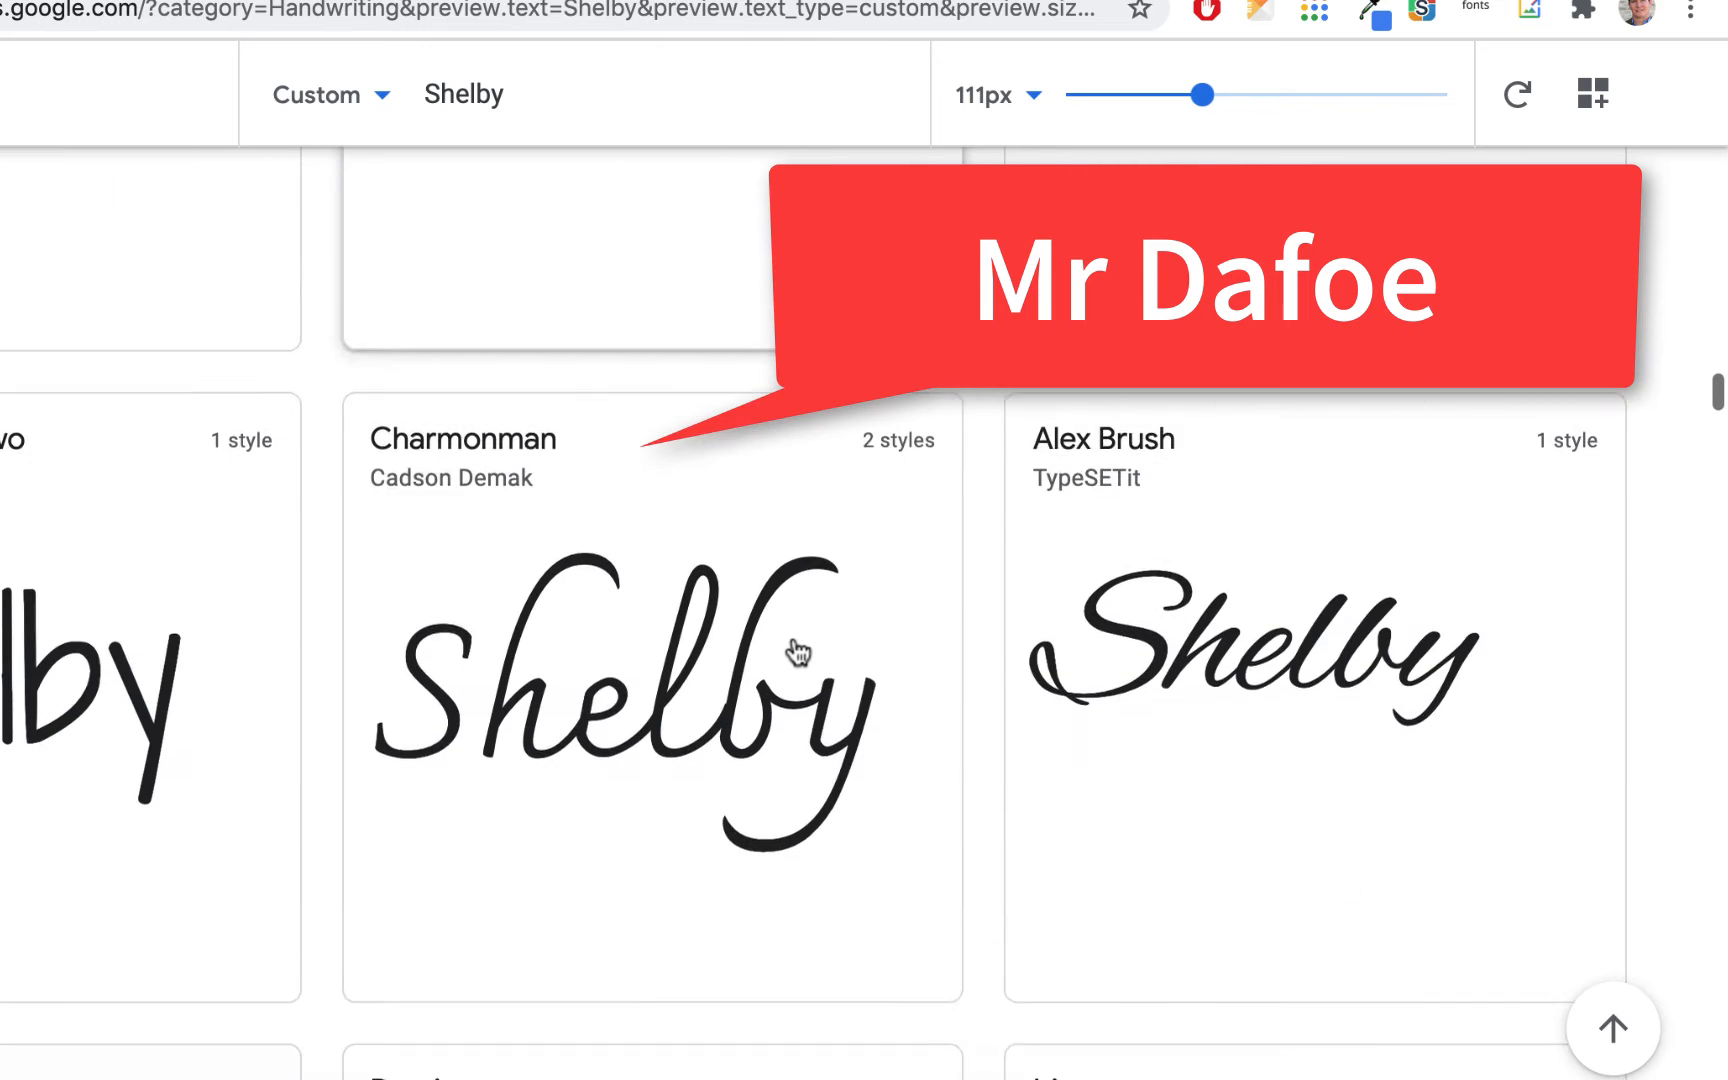
scroll(798, 652, "down", 5)
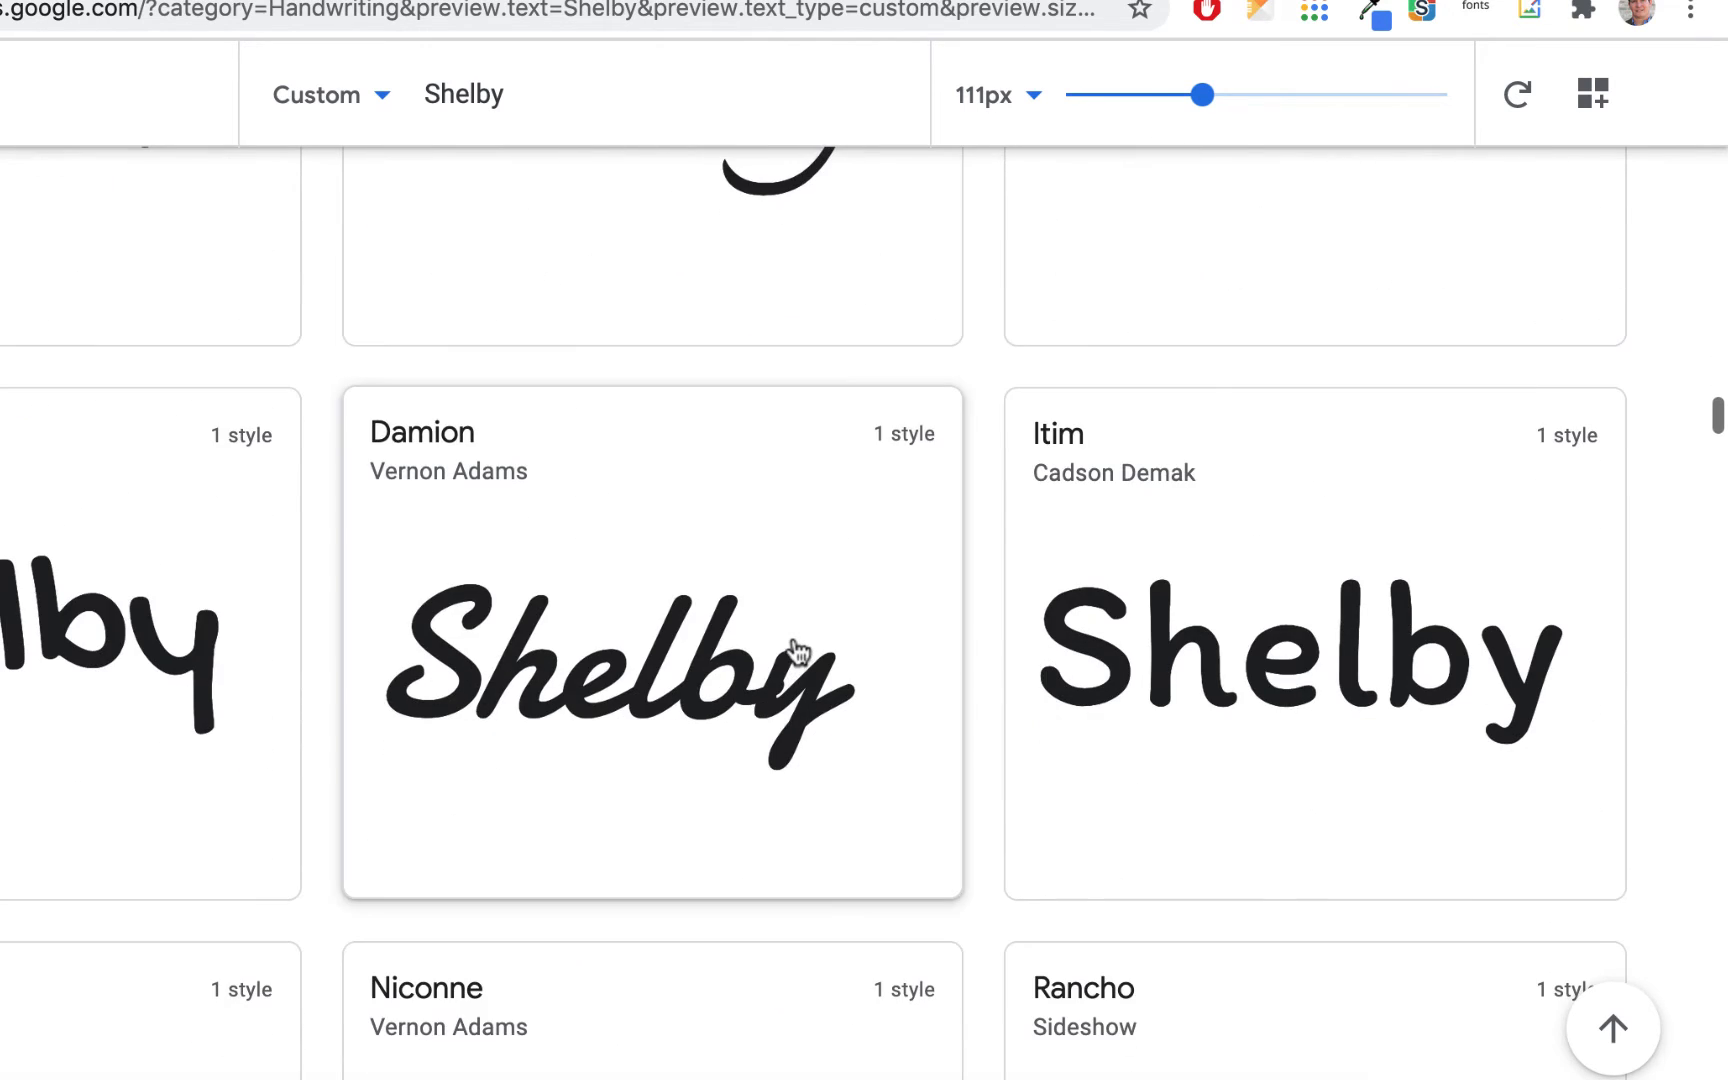
scroll(836, 472, "down", 3)
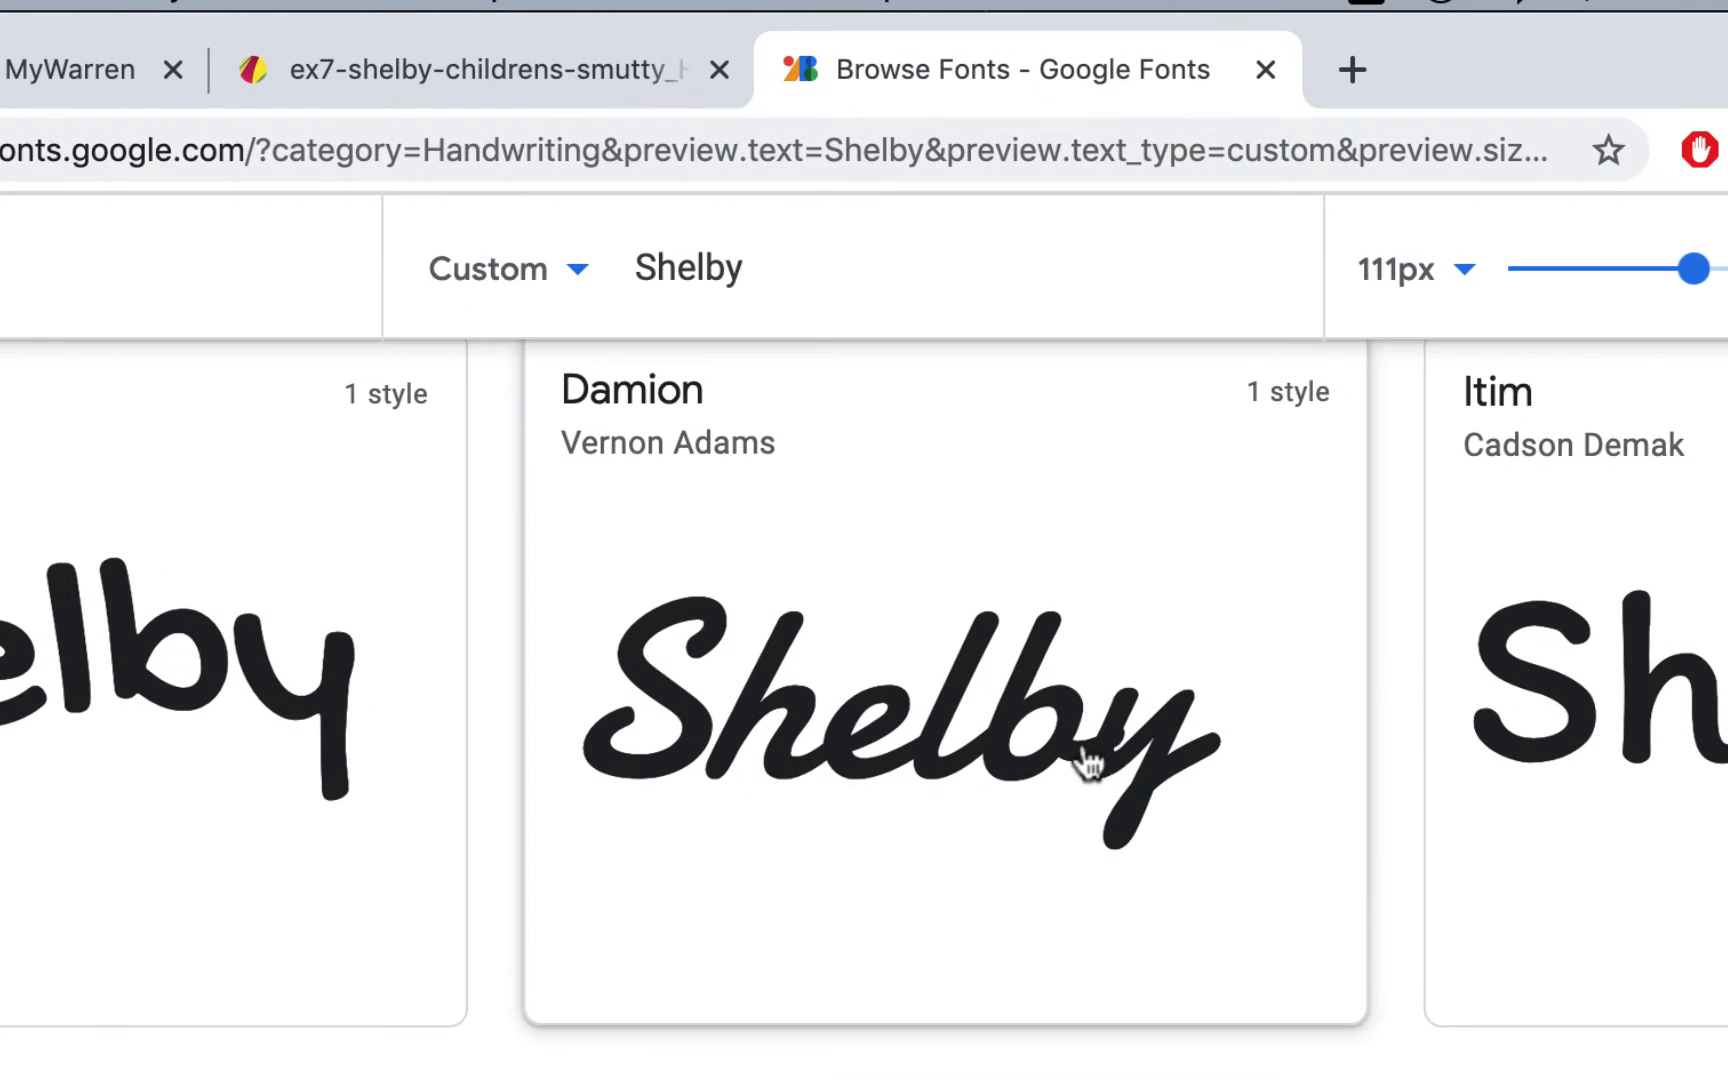
scroll(930, 890, "down", 5)
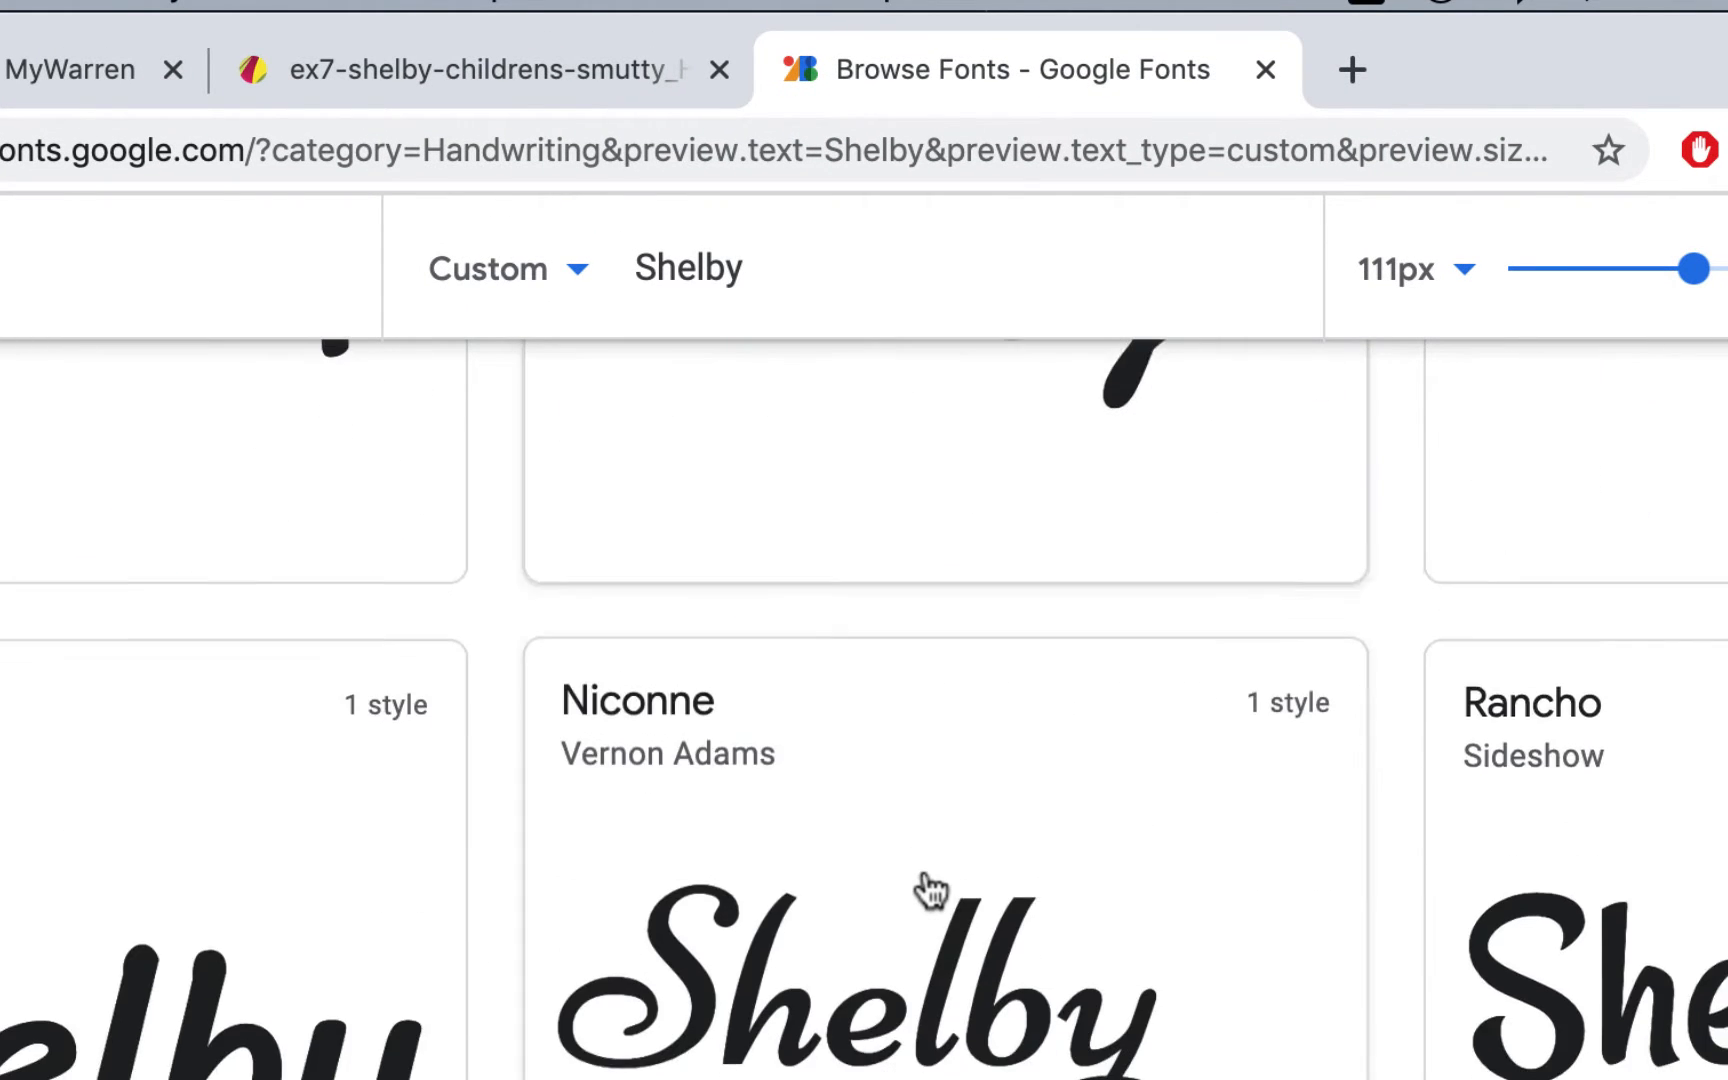
scroll(930, 890, "down", 10)
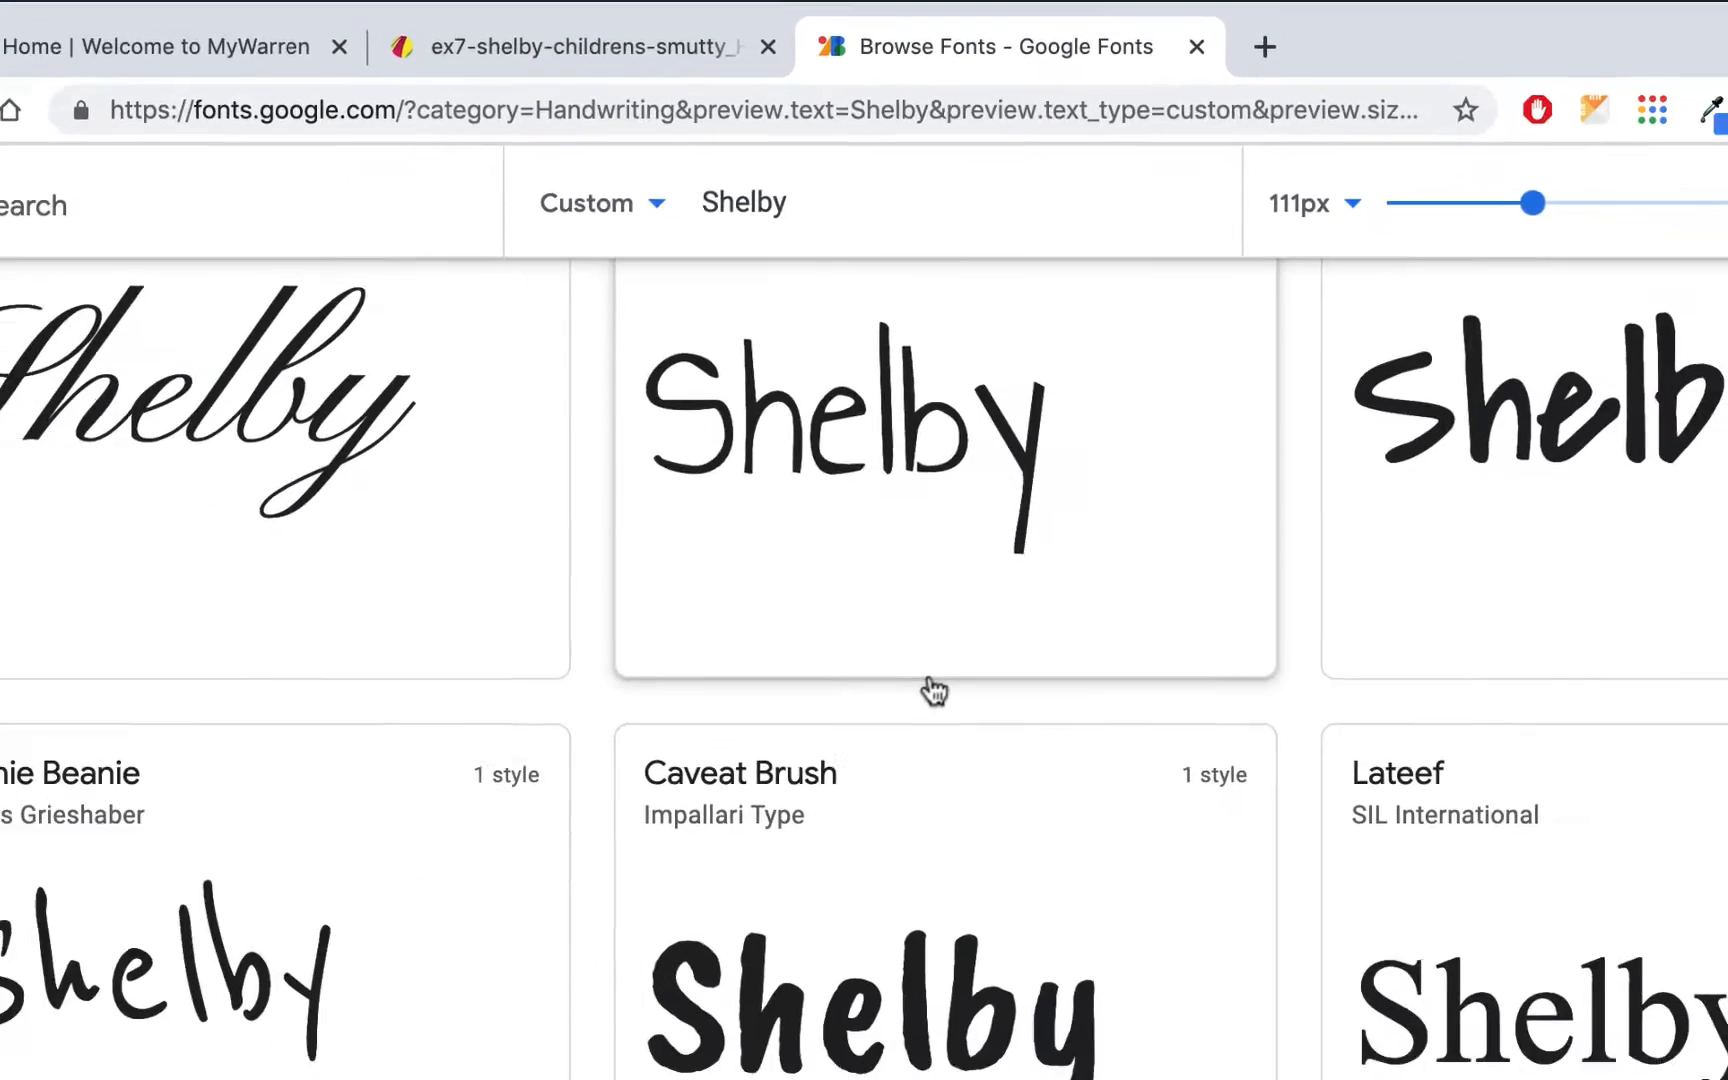
scroll(934, 690, "up", 8)
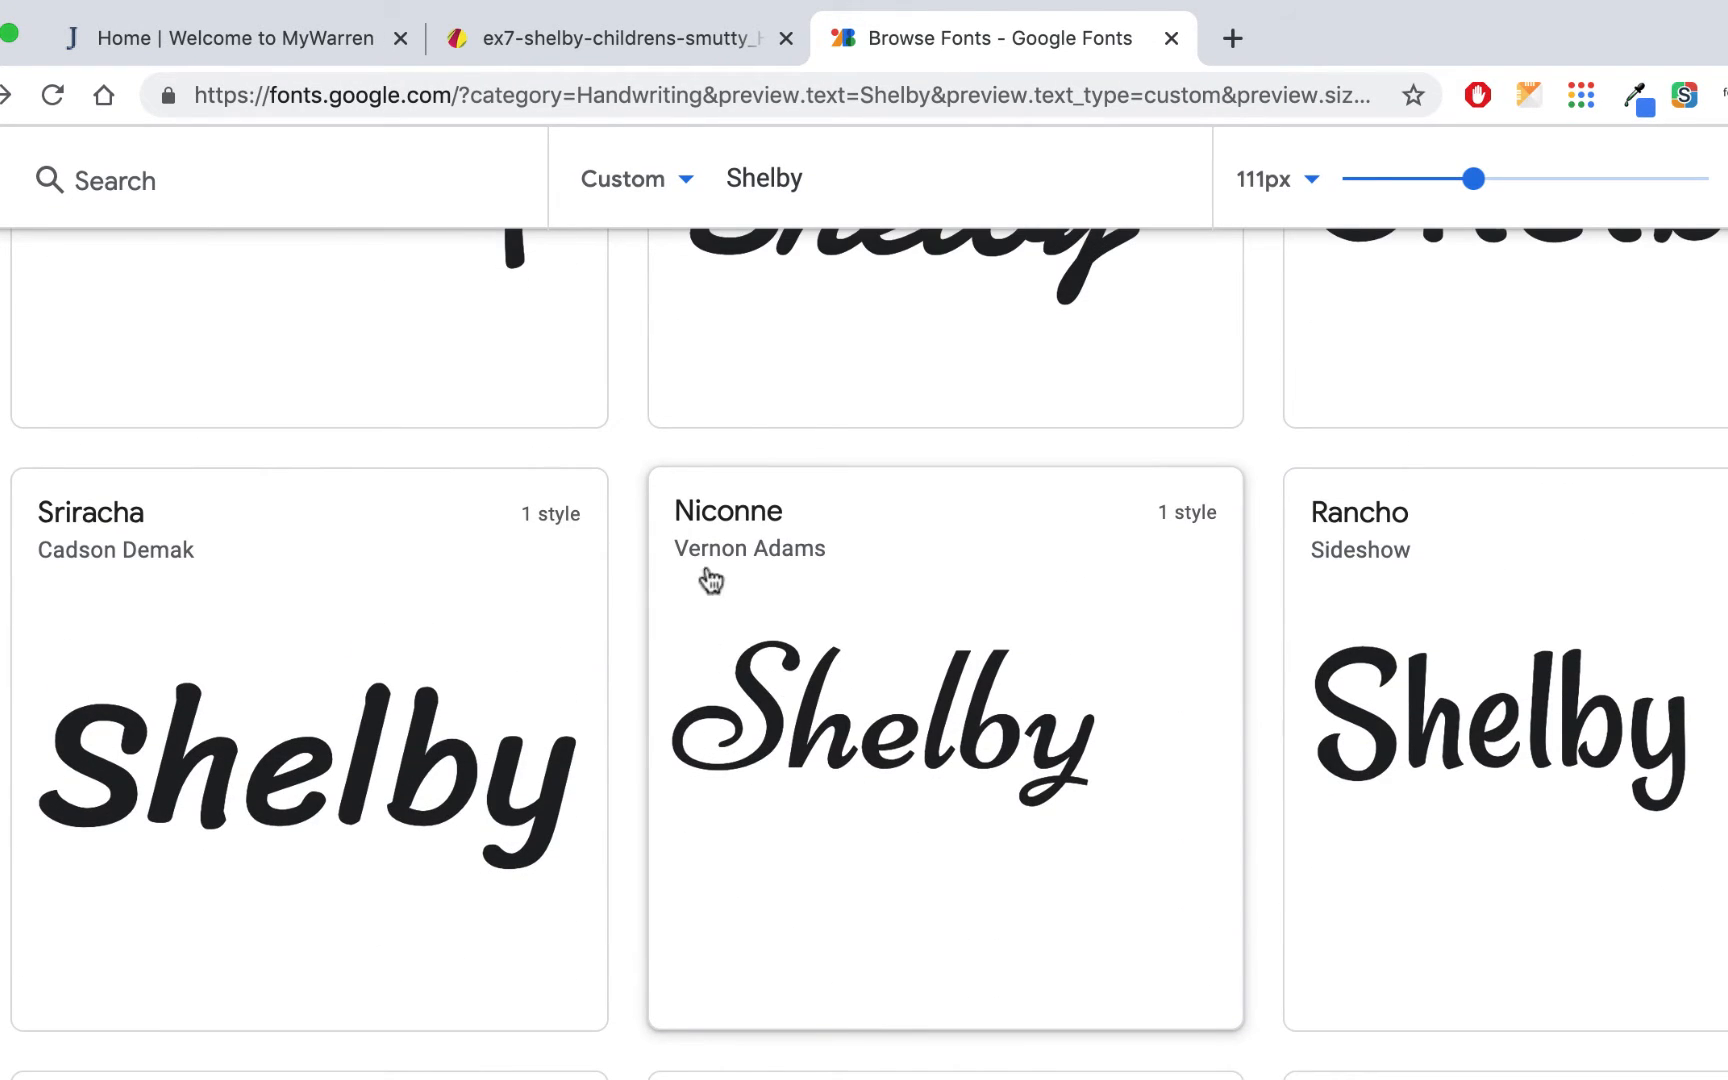
scroll(968, 760, "up", 5)
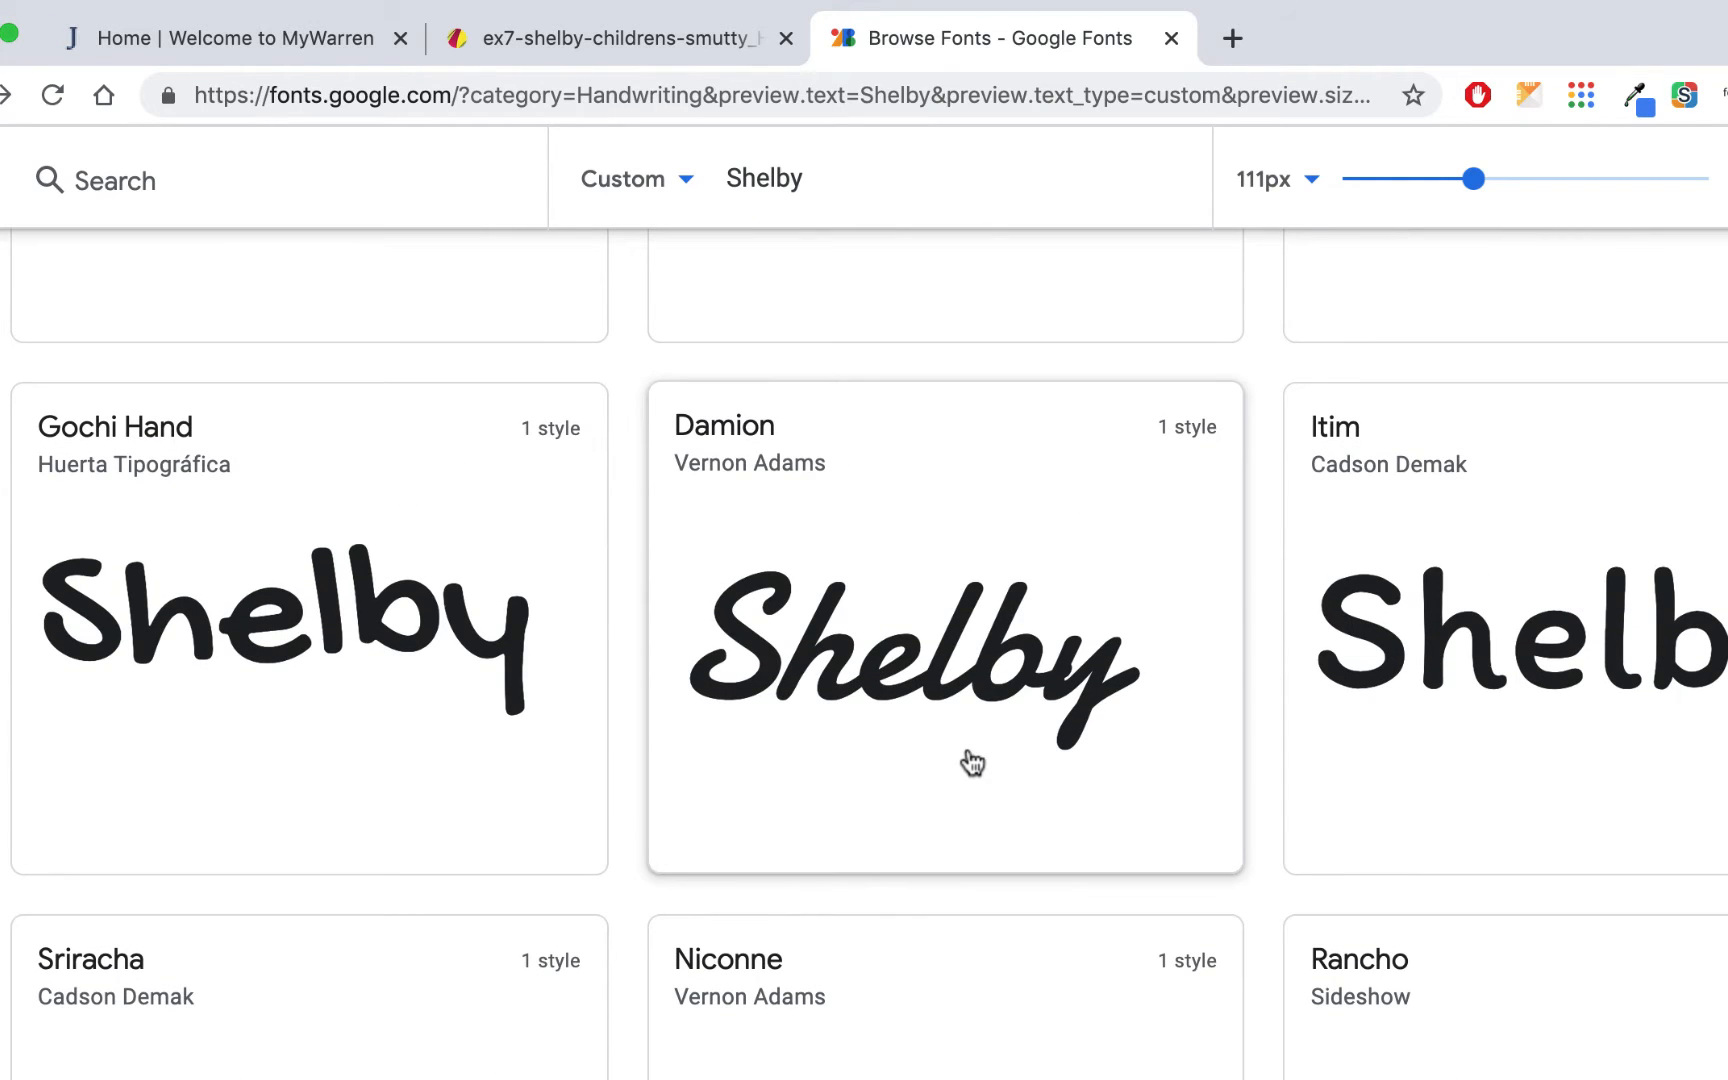
scroll(972, 763, "up", 5)
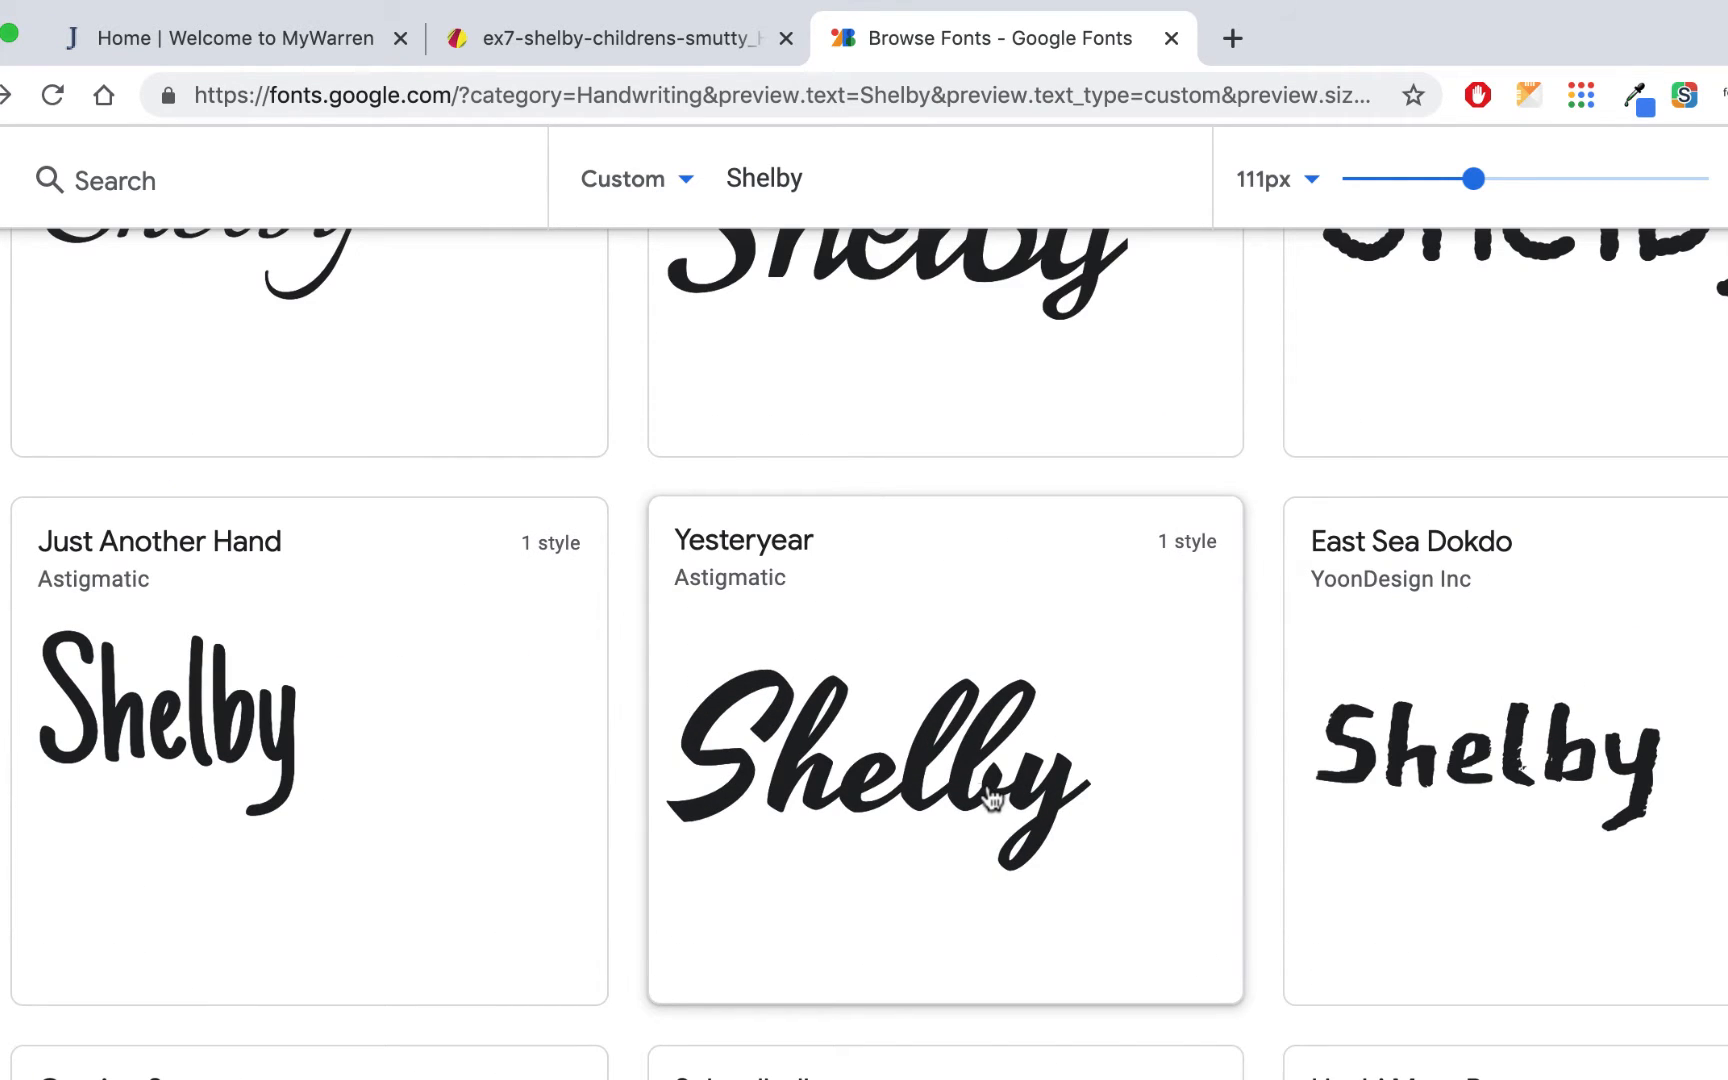
Step: Examine the Shelby previews of the handwriting fonts from Yesteryear to Petit Formal Script for a match to the logo lettering
scroll(918, 575, "down", 10)
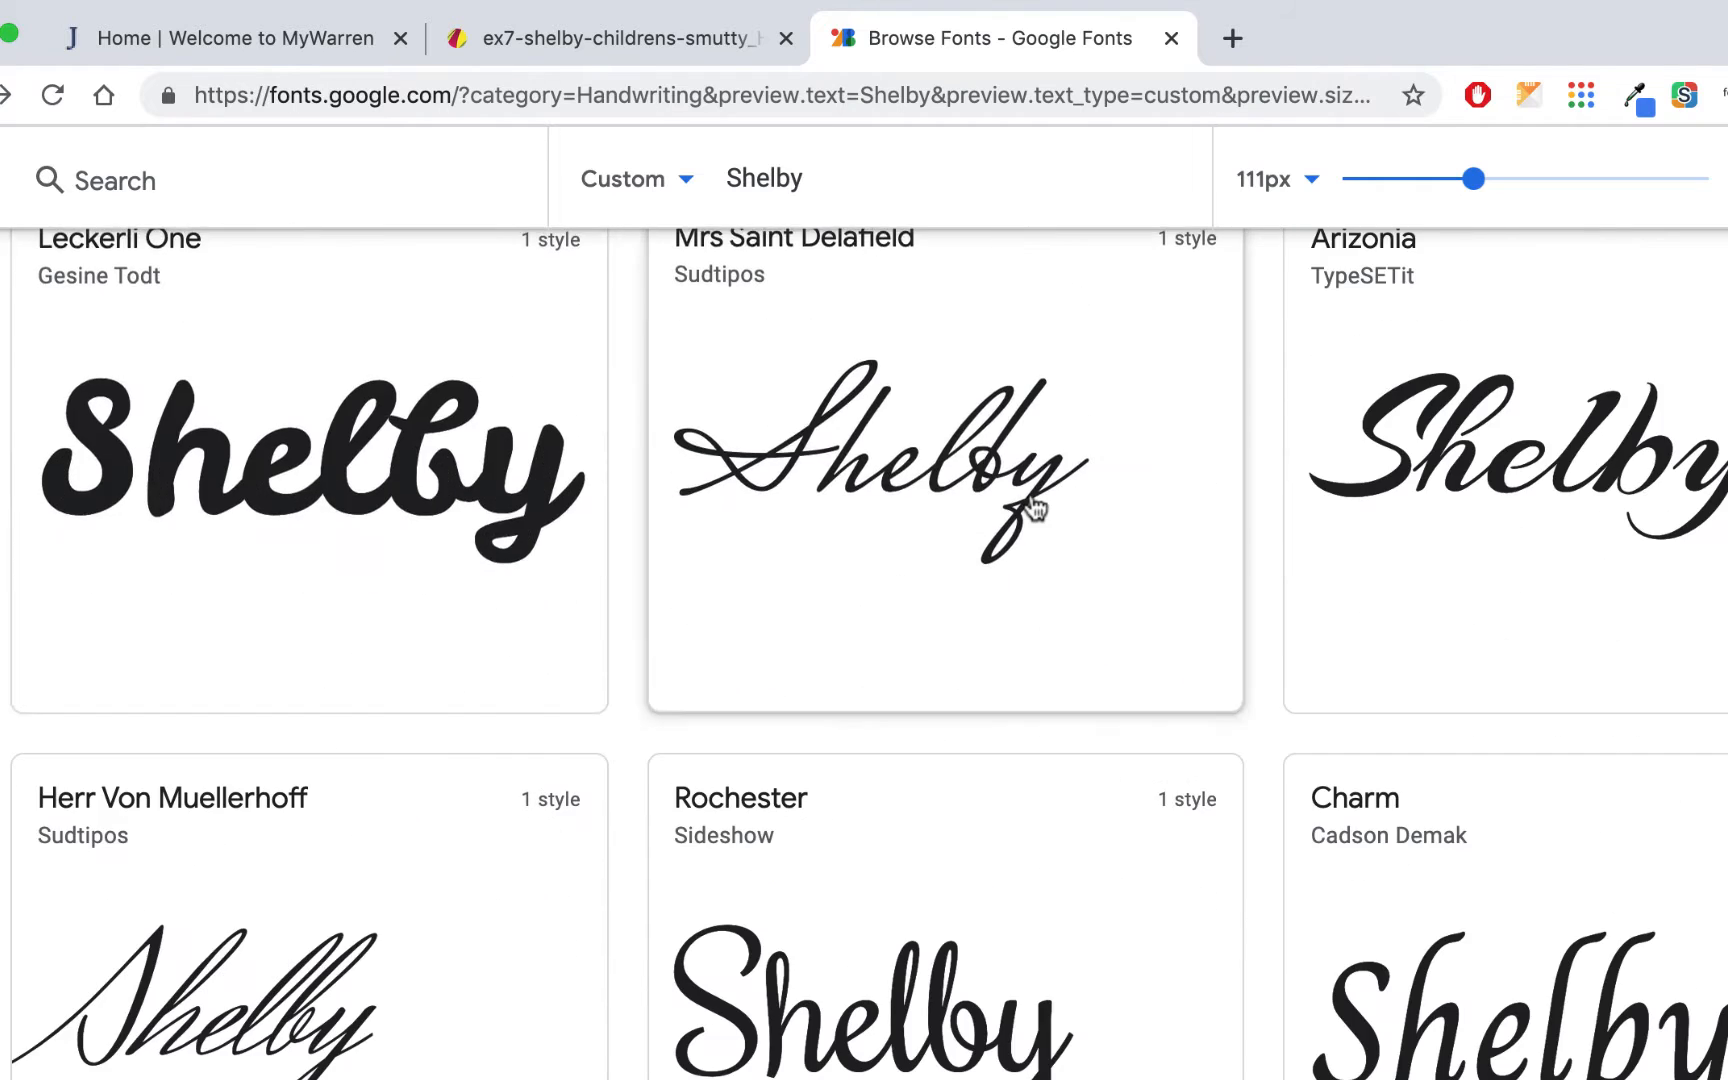
scroll(1034, 503, "down", 5)
scroll(990, 385, "down", 10)
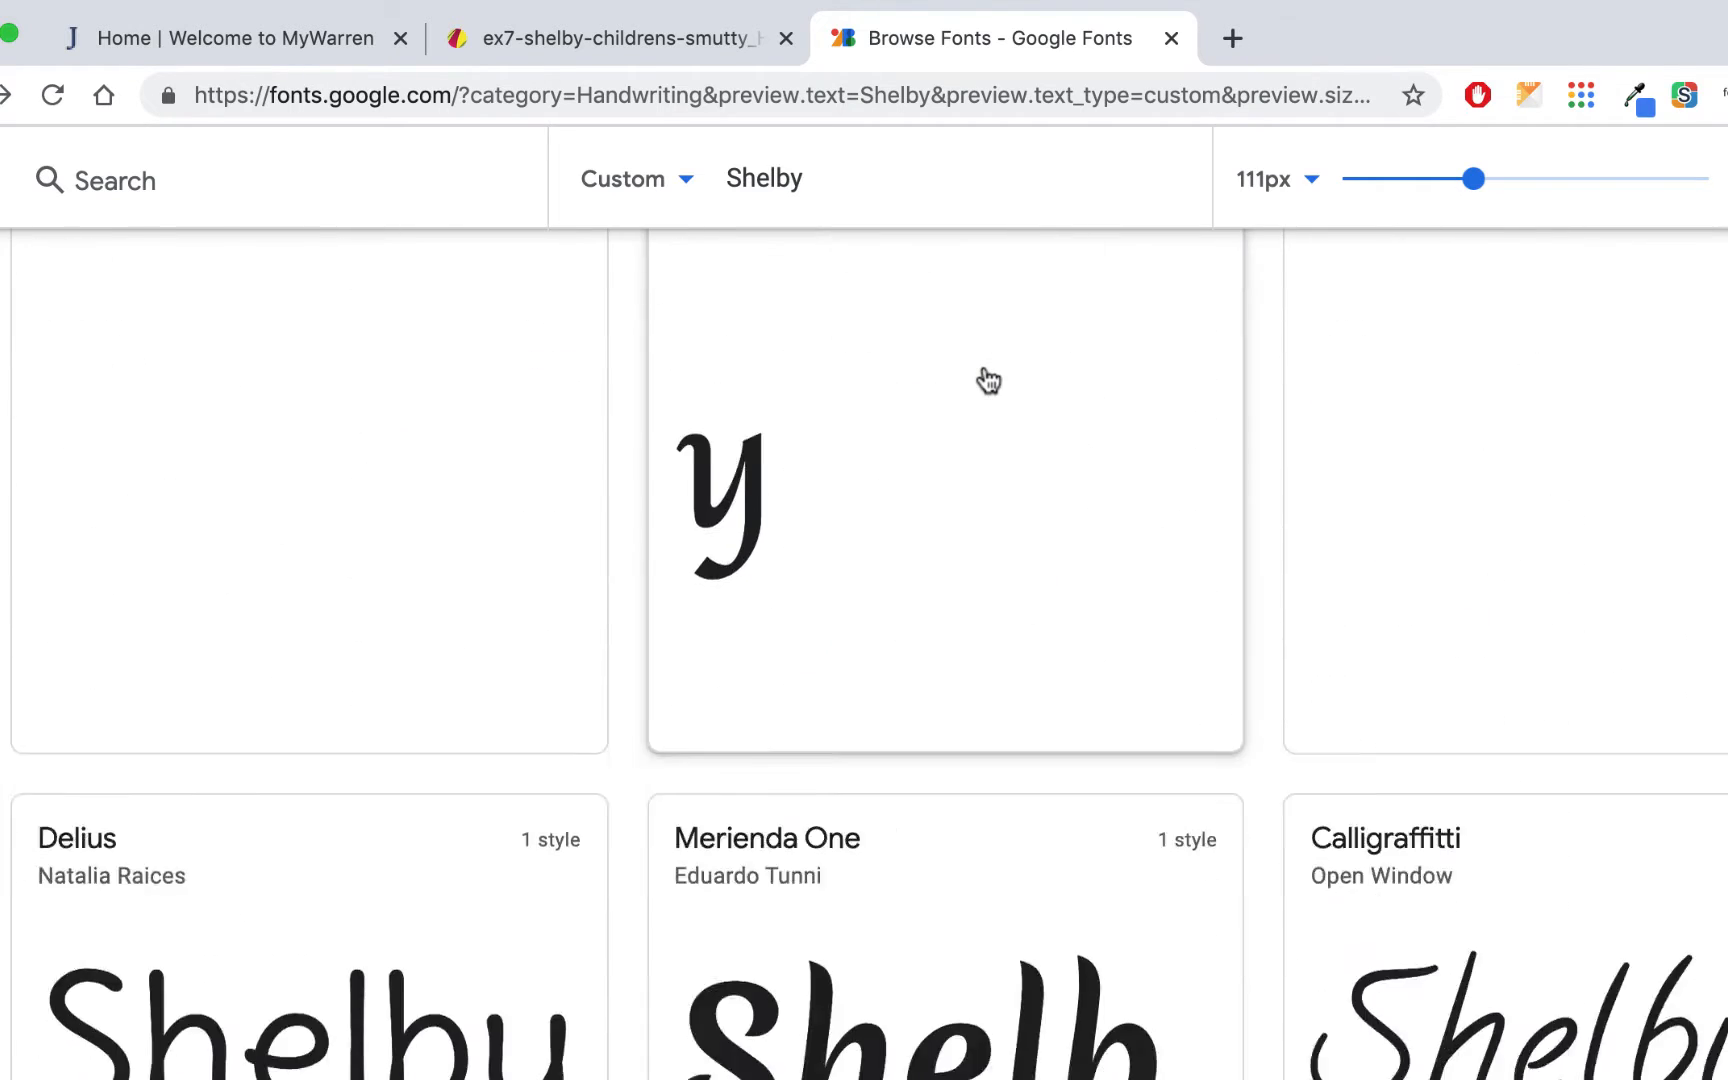
scroll(988, 380, "down", 15)
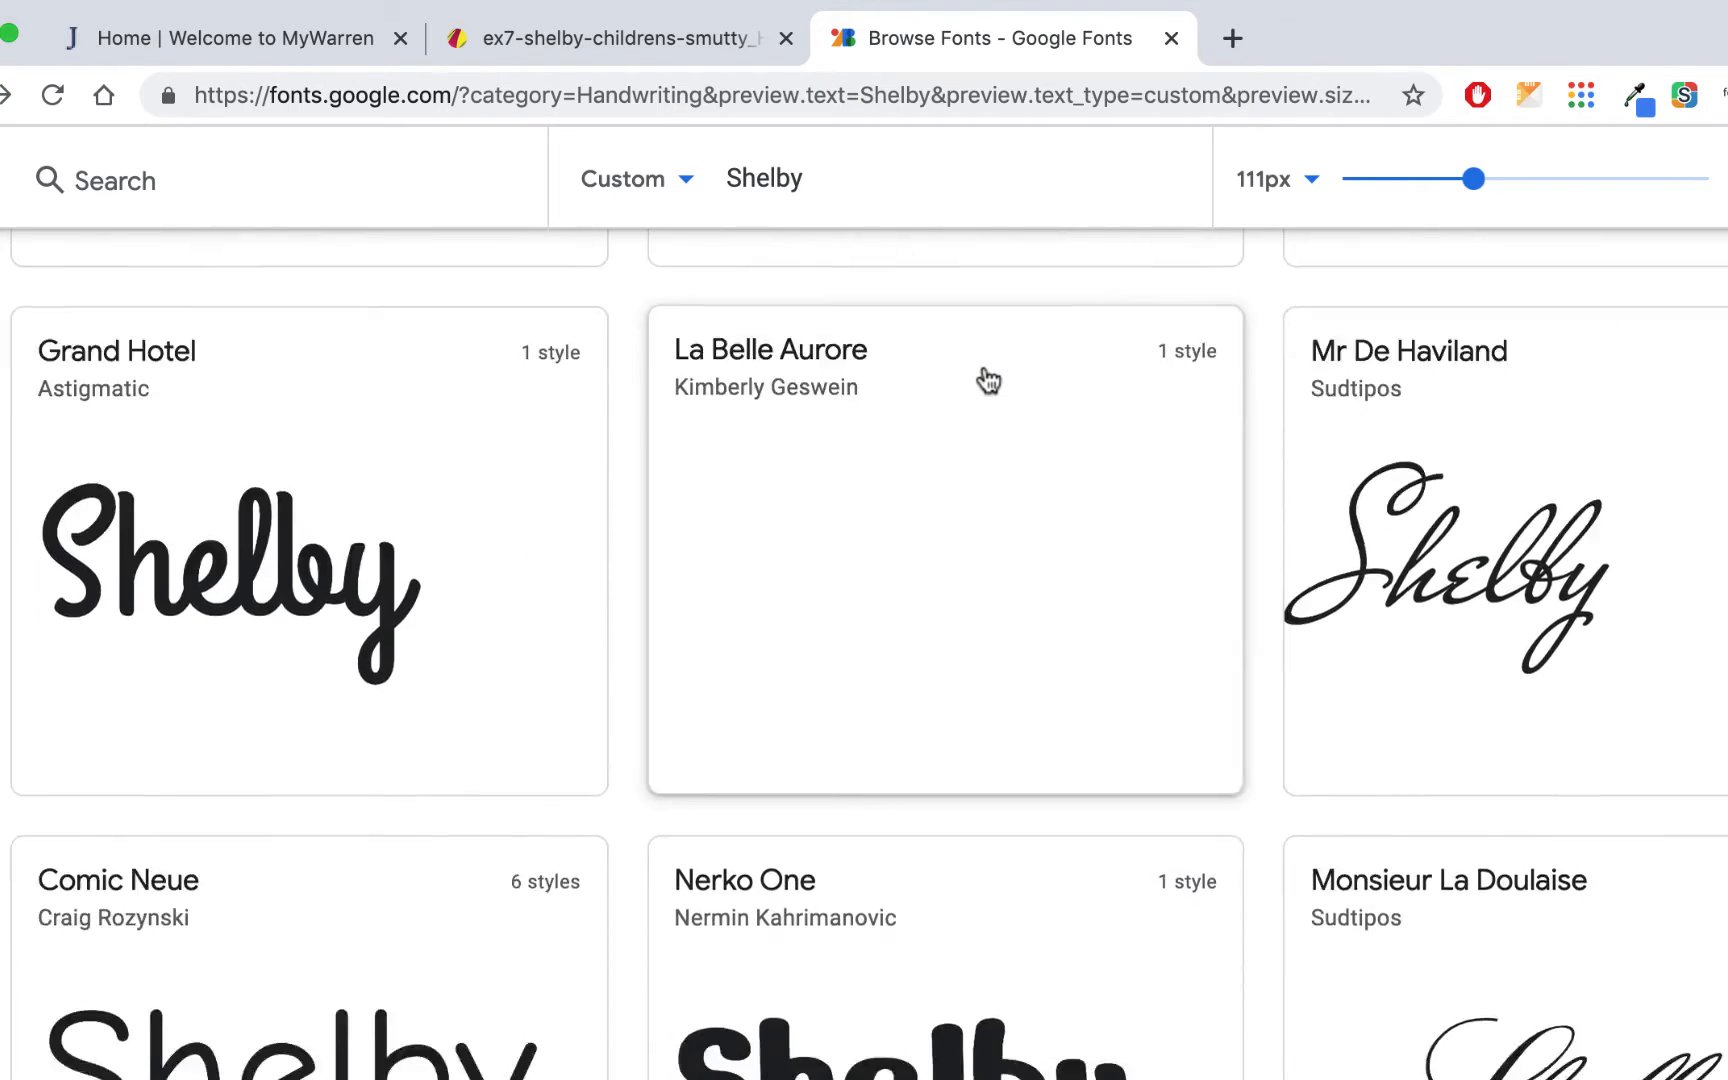
scroll(988, 380, "down", 2)
scroll(427, 556, "up", 1)
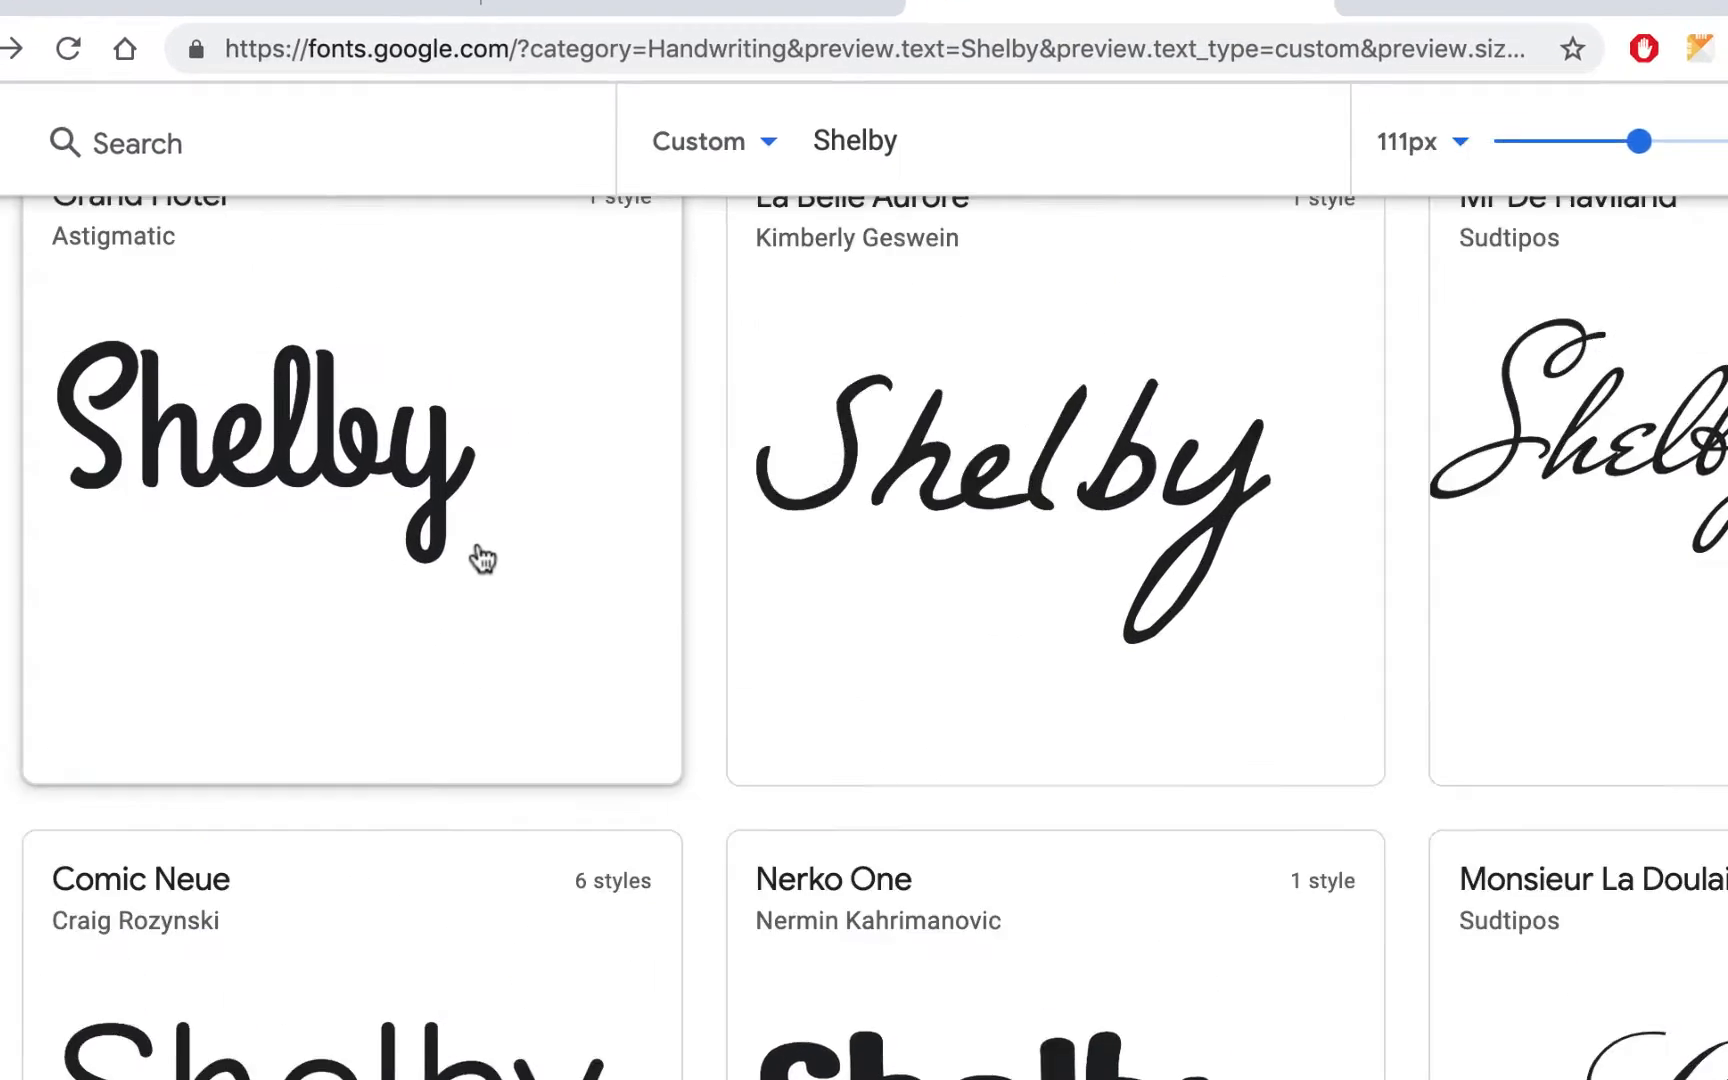
scroll(1210, 524, "down", 8)
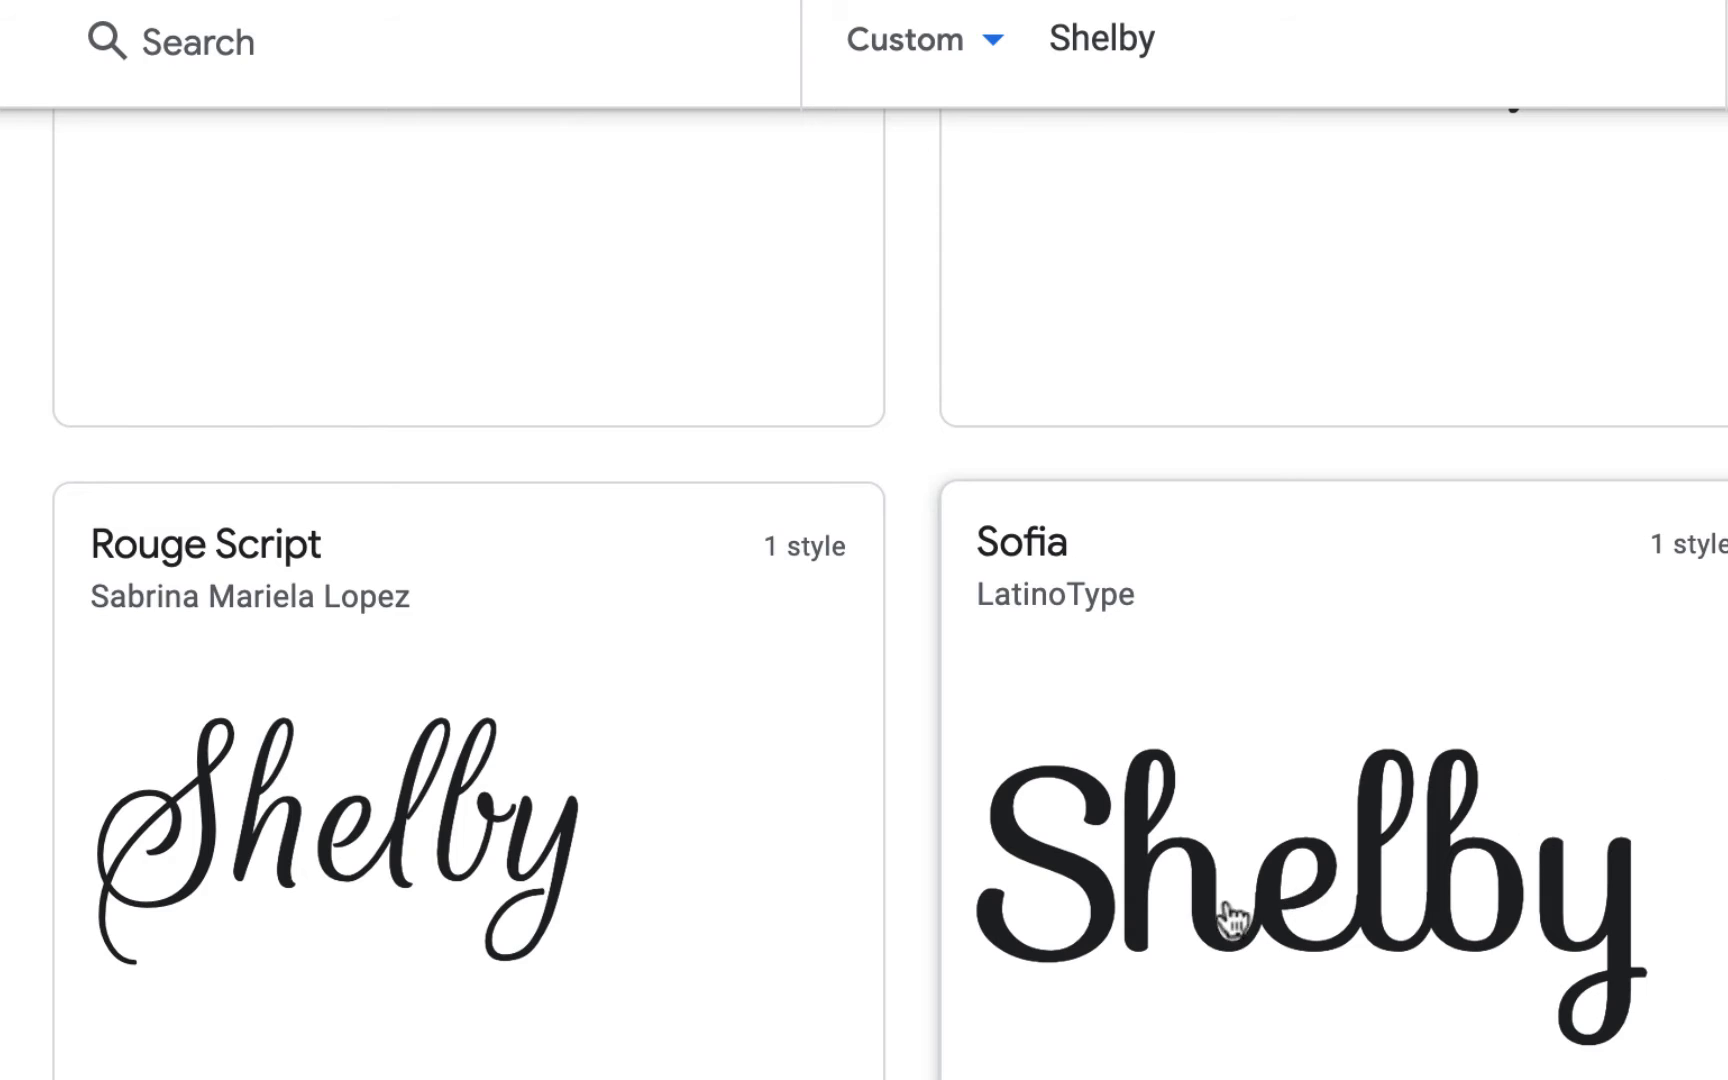
scroll(1240, 910, "down", 10)
scroll(1253, 906, "down", 3)
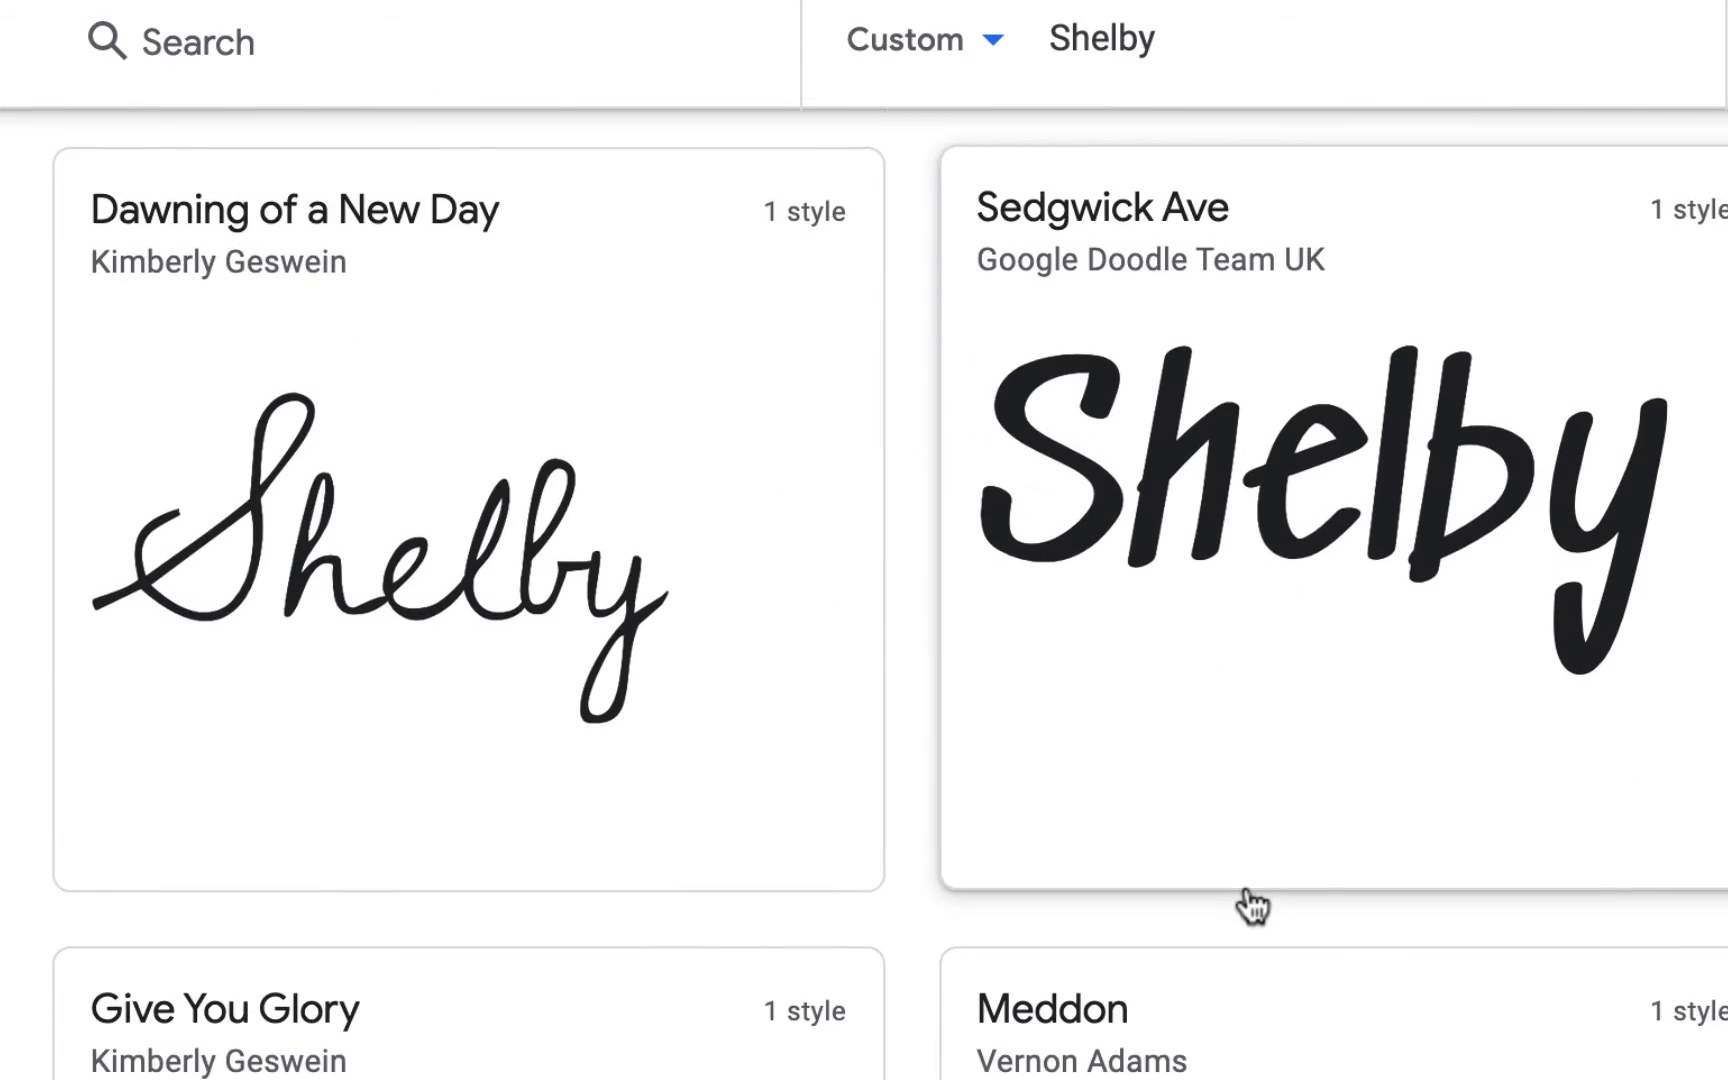
scroll(1011, 523, "down", 5)
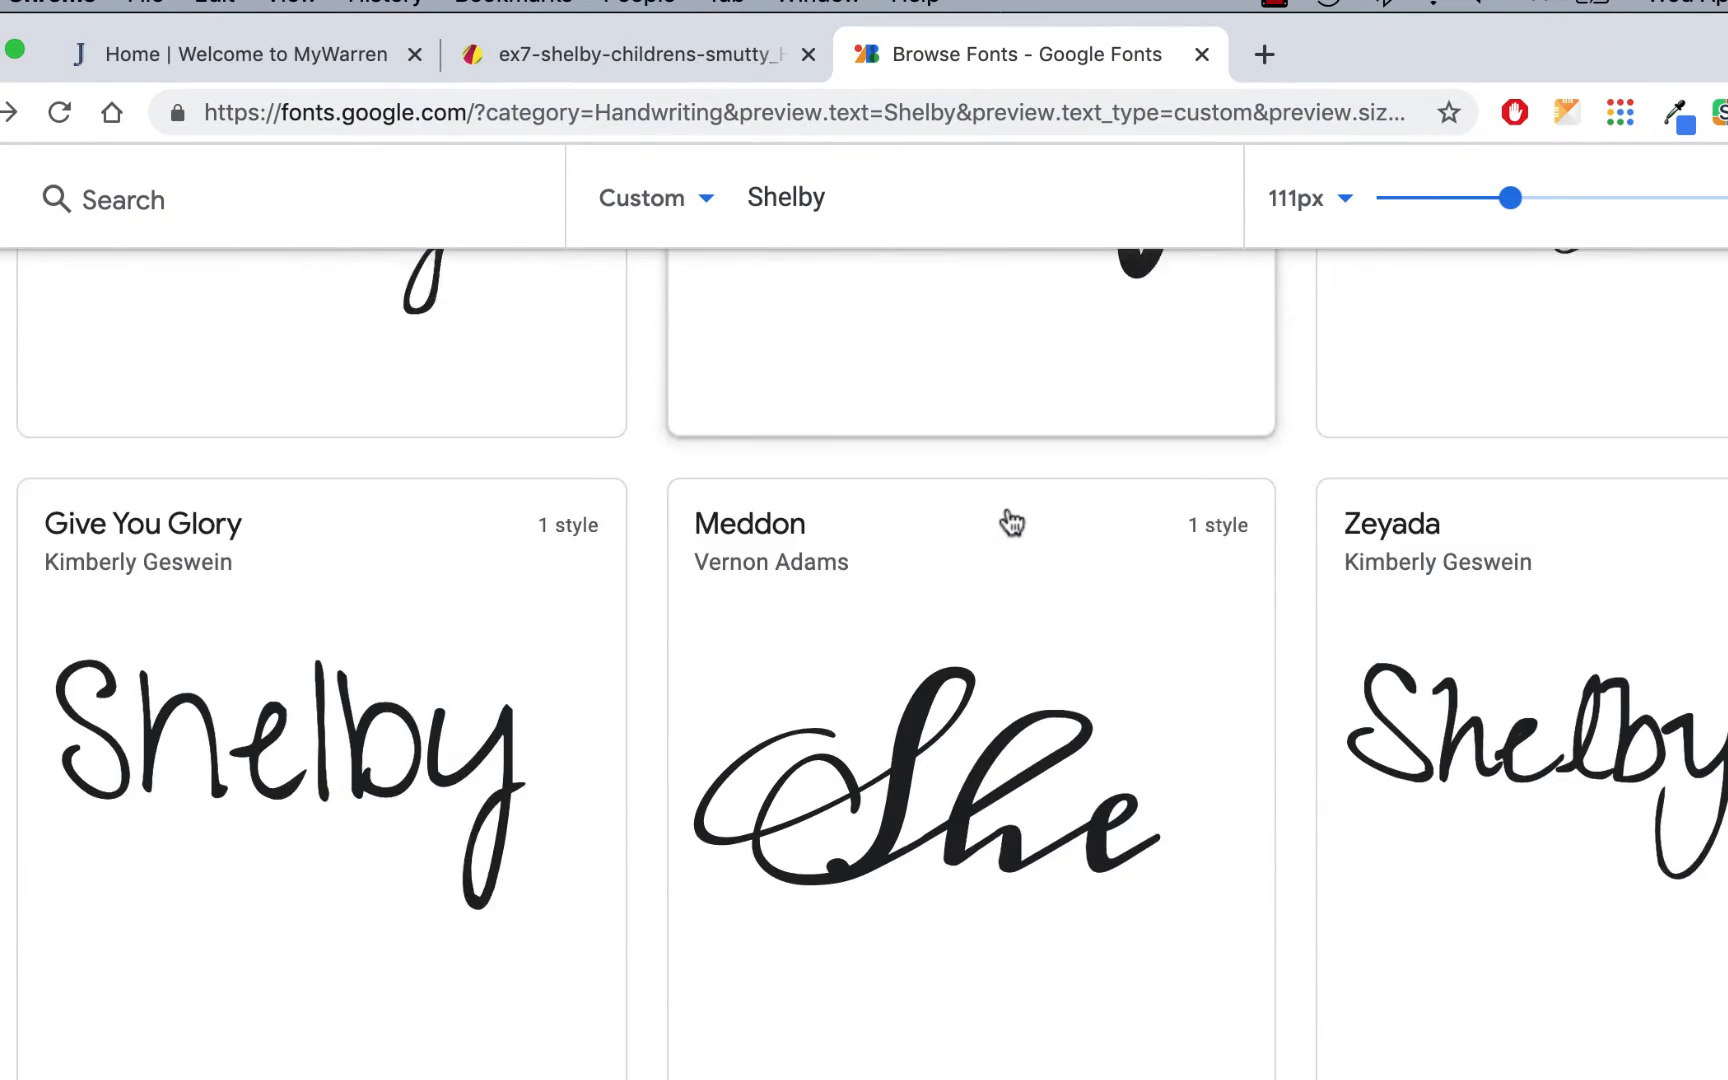
scroll(1009, 520, "down", 5)
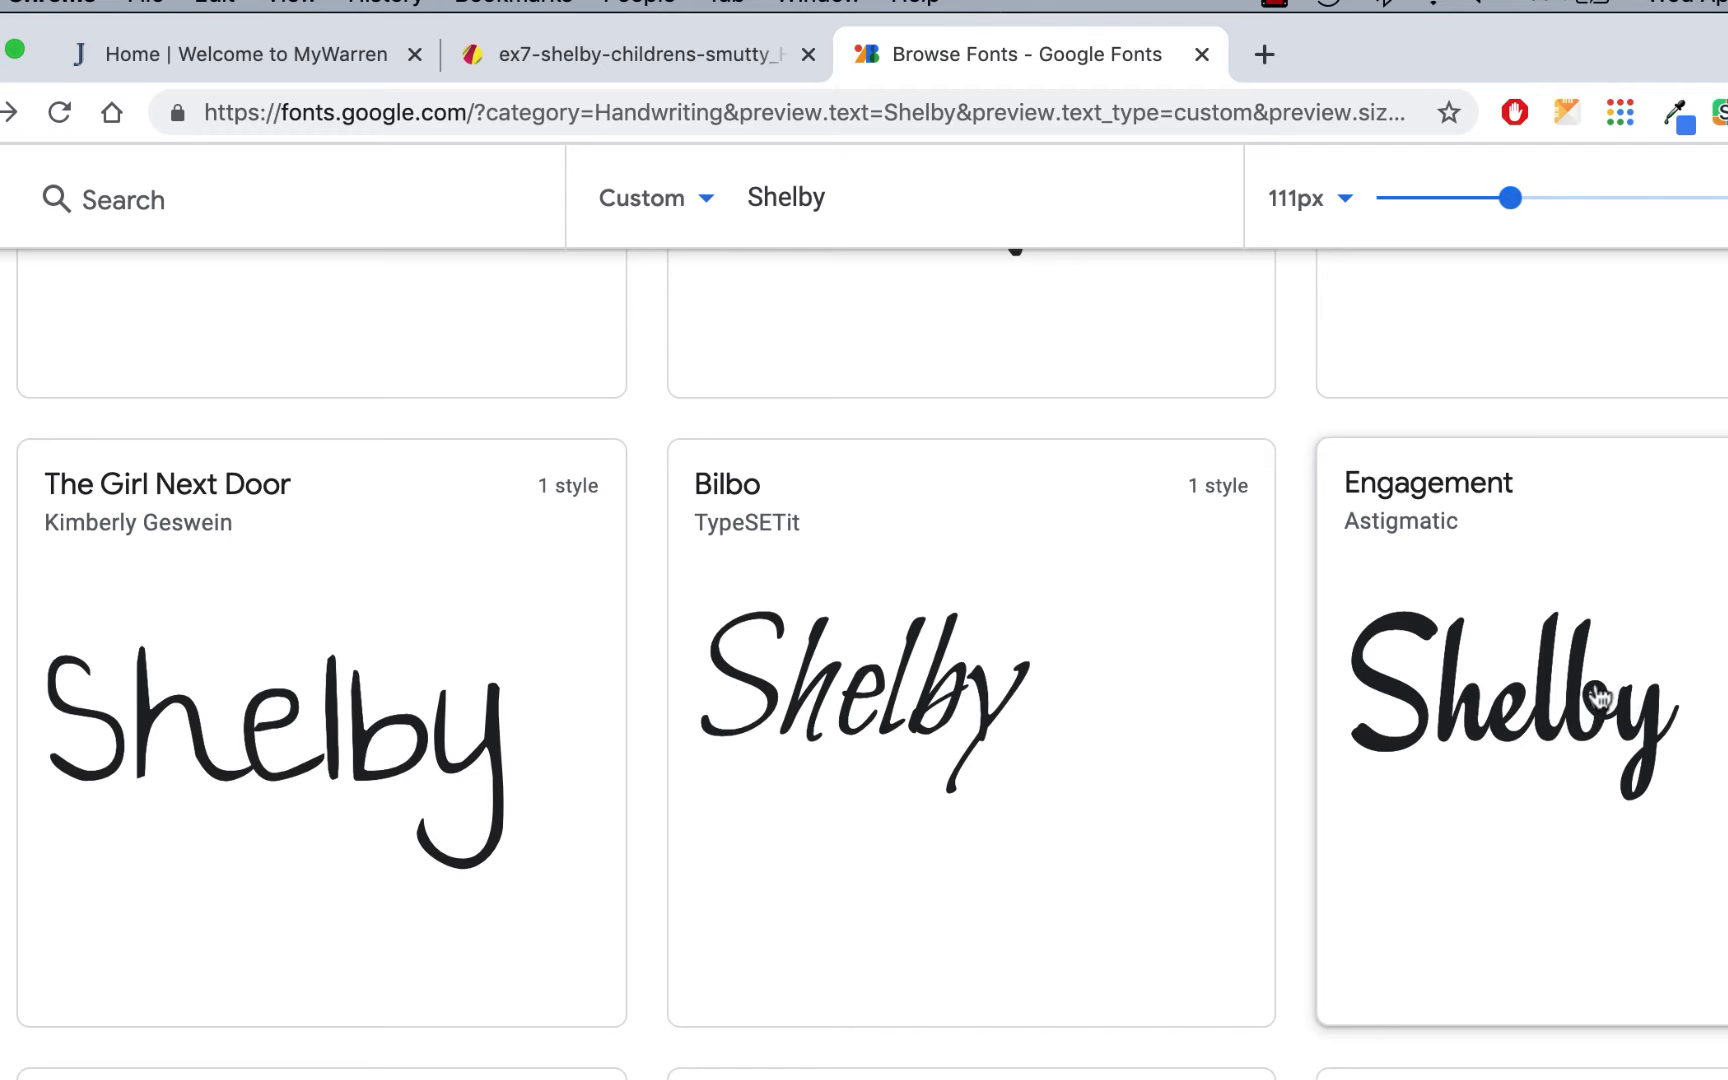
scroll(1207, 663, "down", 5)
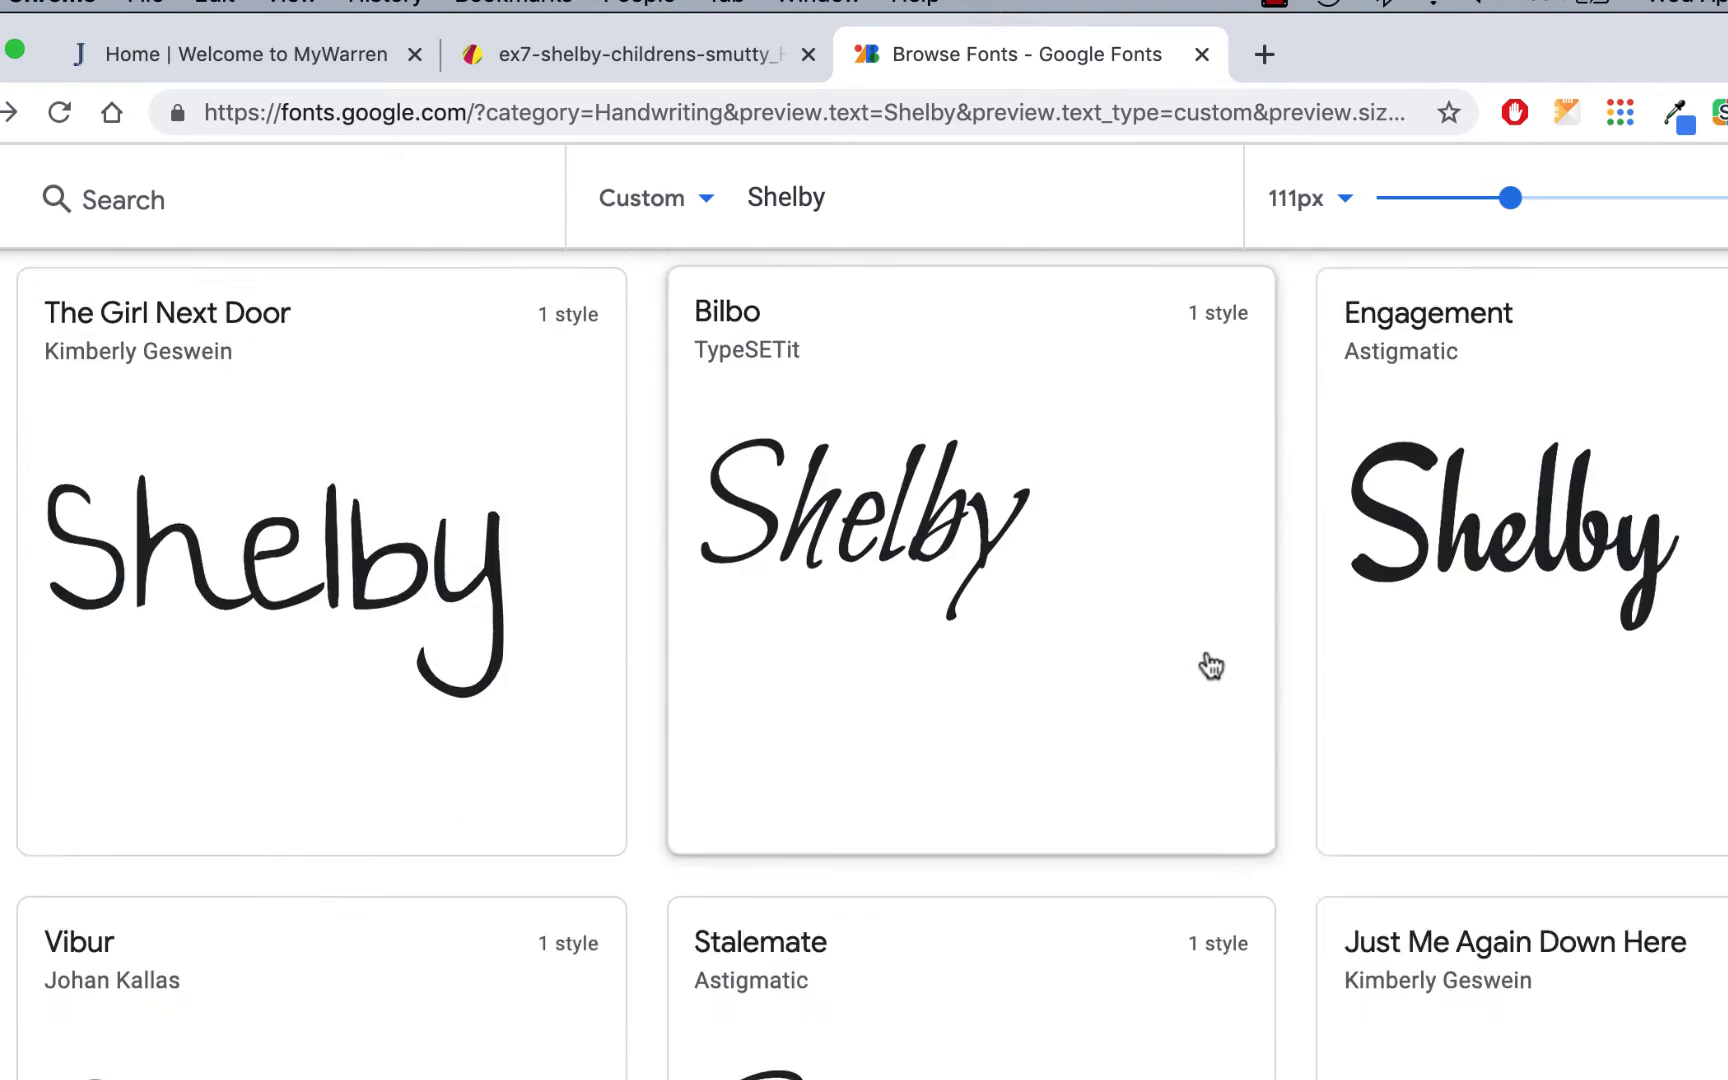
scroll(1210, 665, "down", 15)
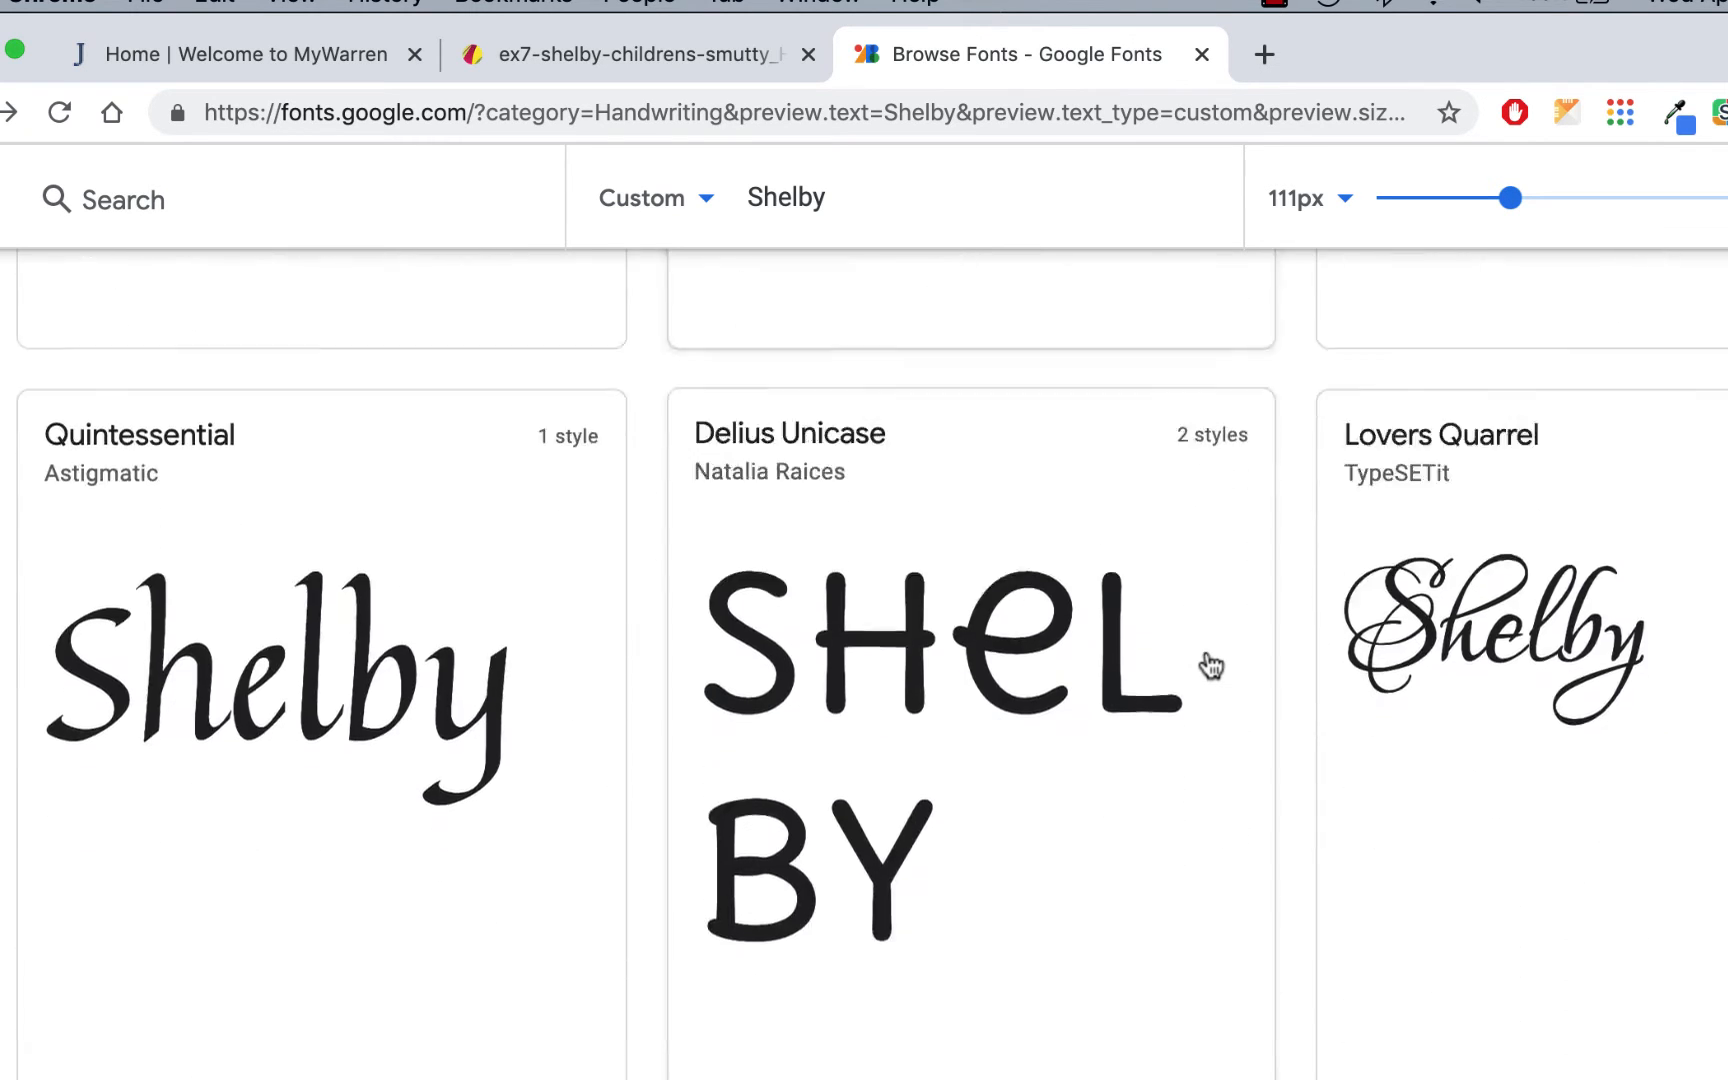
scroll(1125, 582, "down", 5)
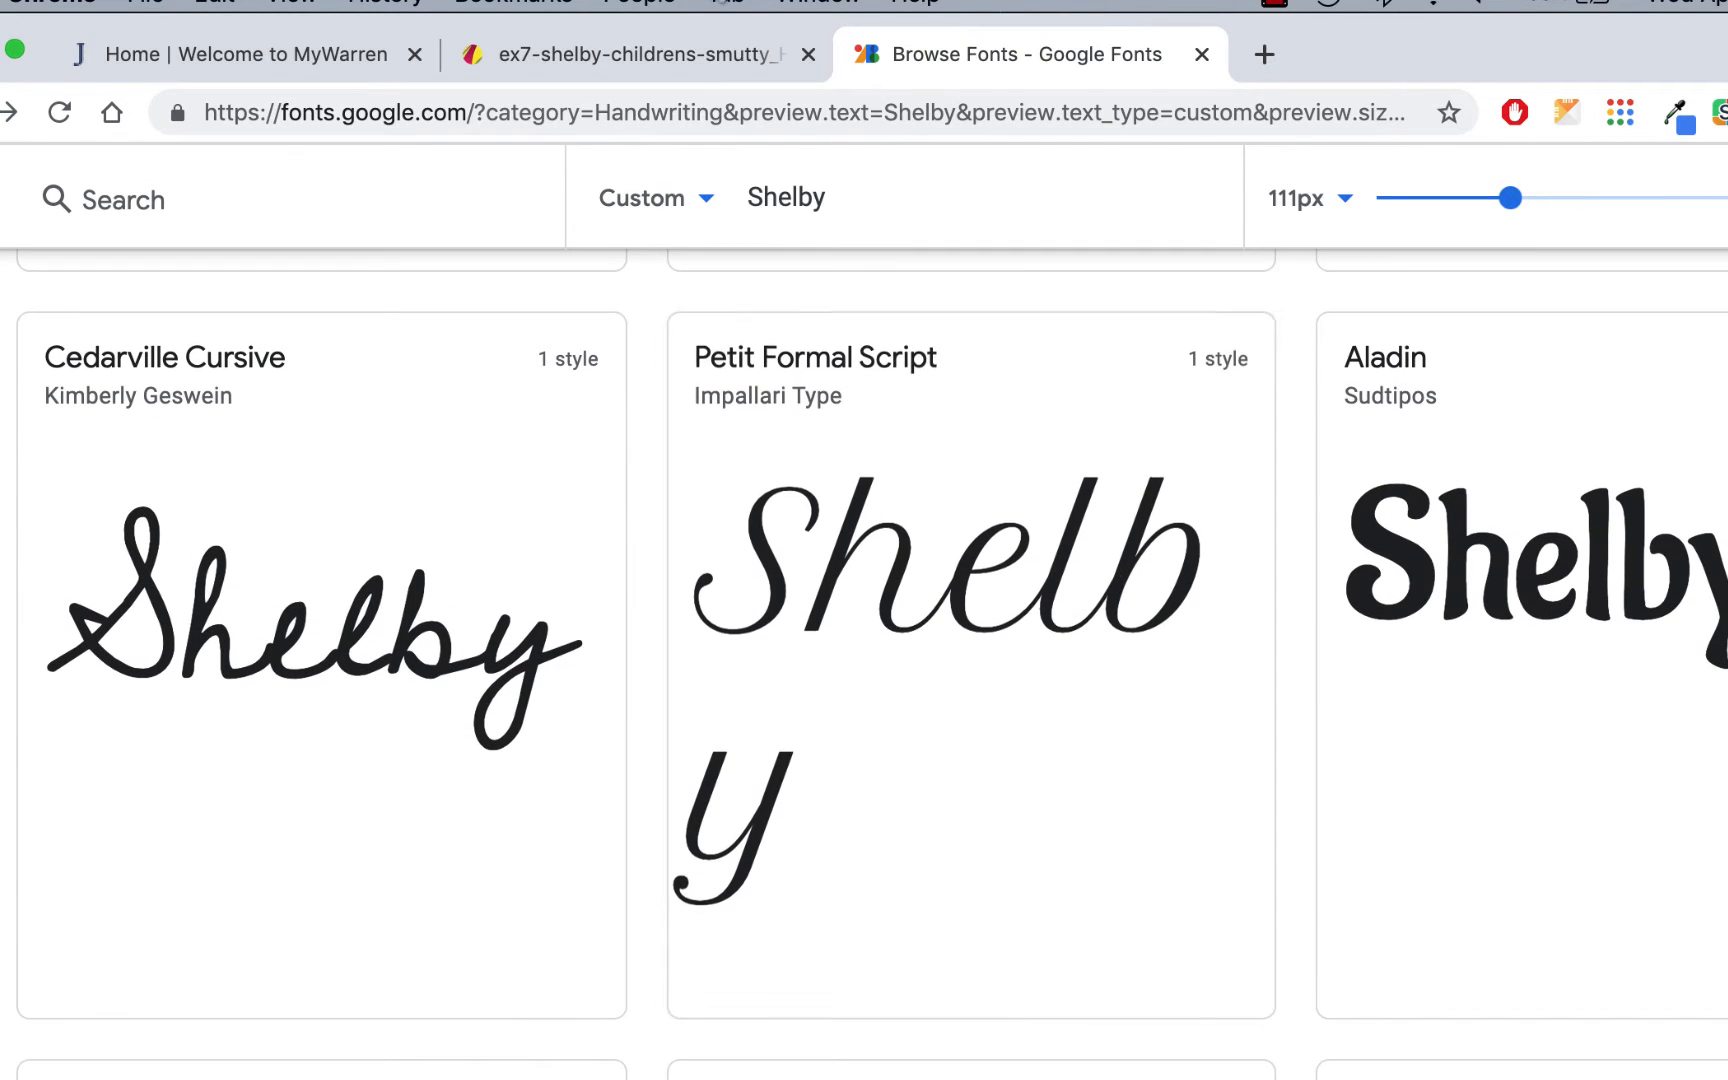
Step: Switch to the Gravit Designer file and add a text object reading "Shelby" over the original green lettering
left_click(620, 54)
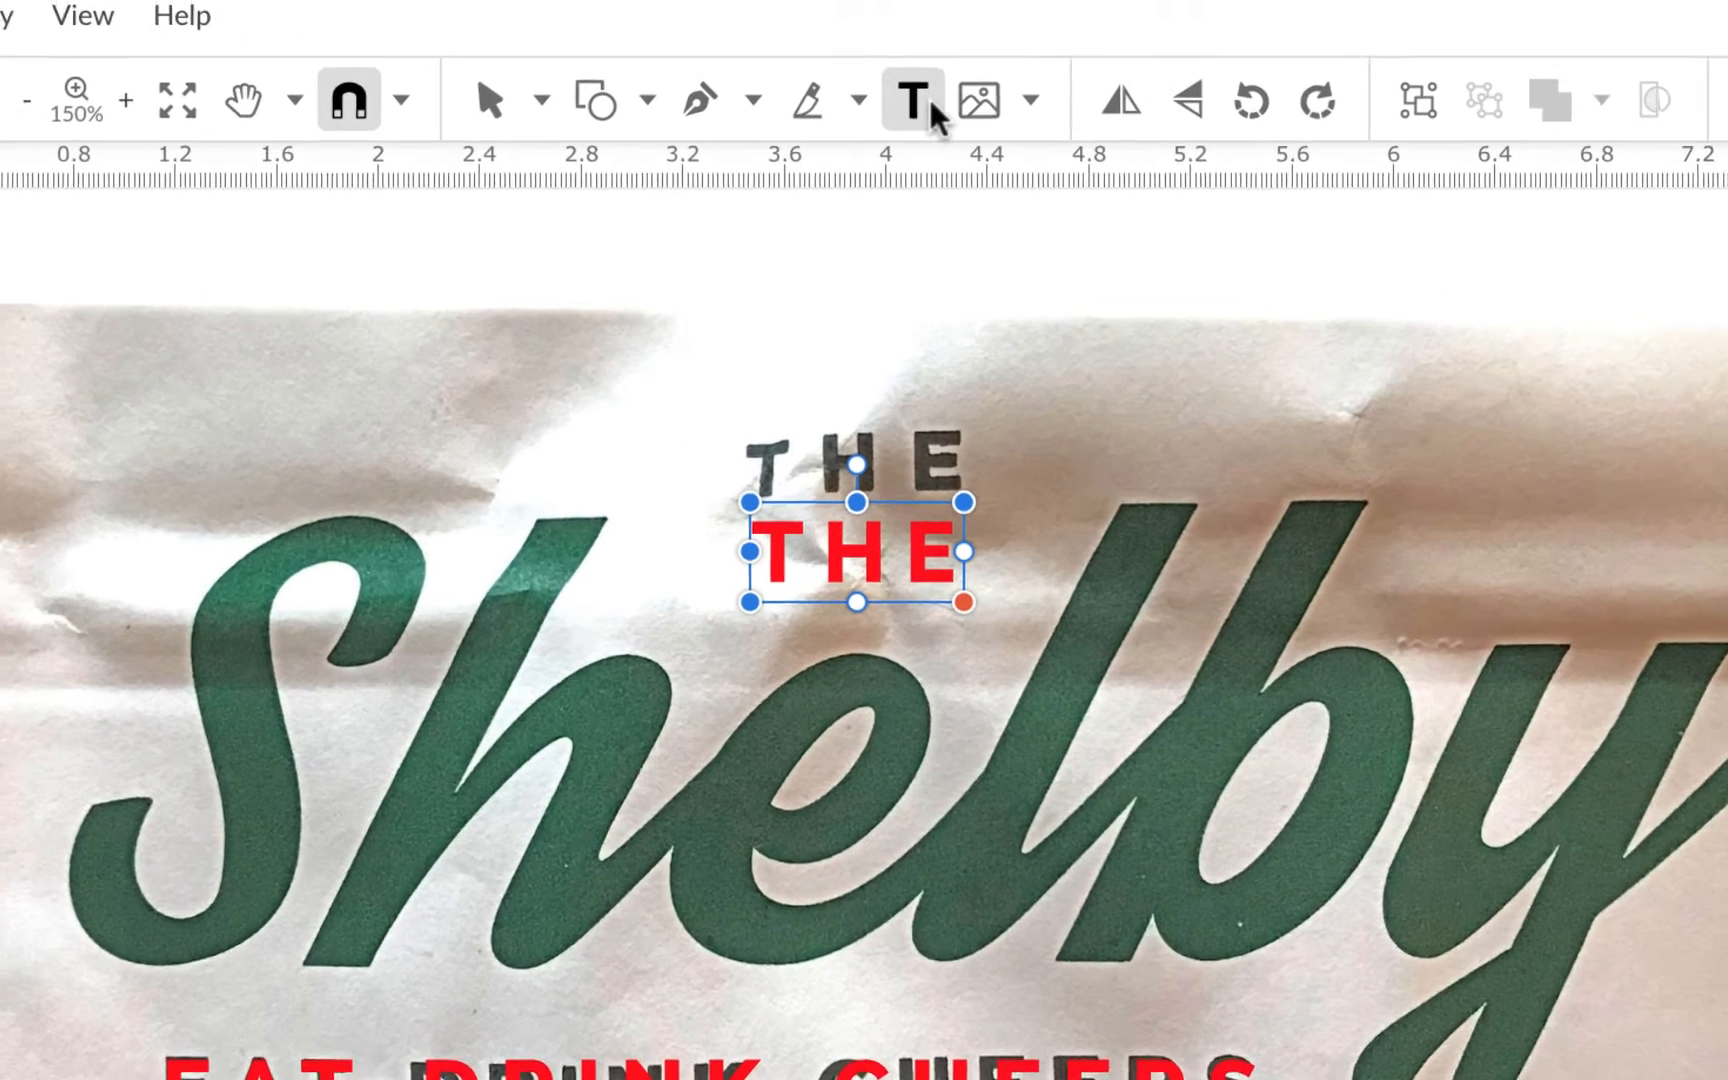
left_click(785, 220)
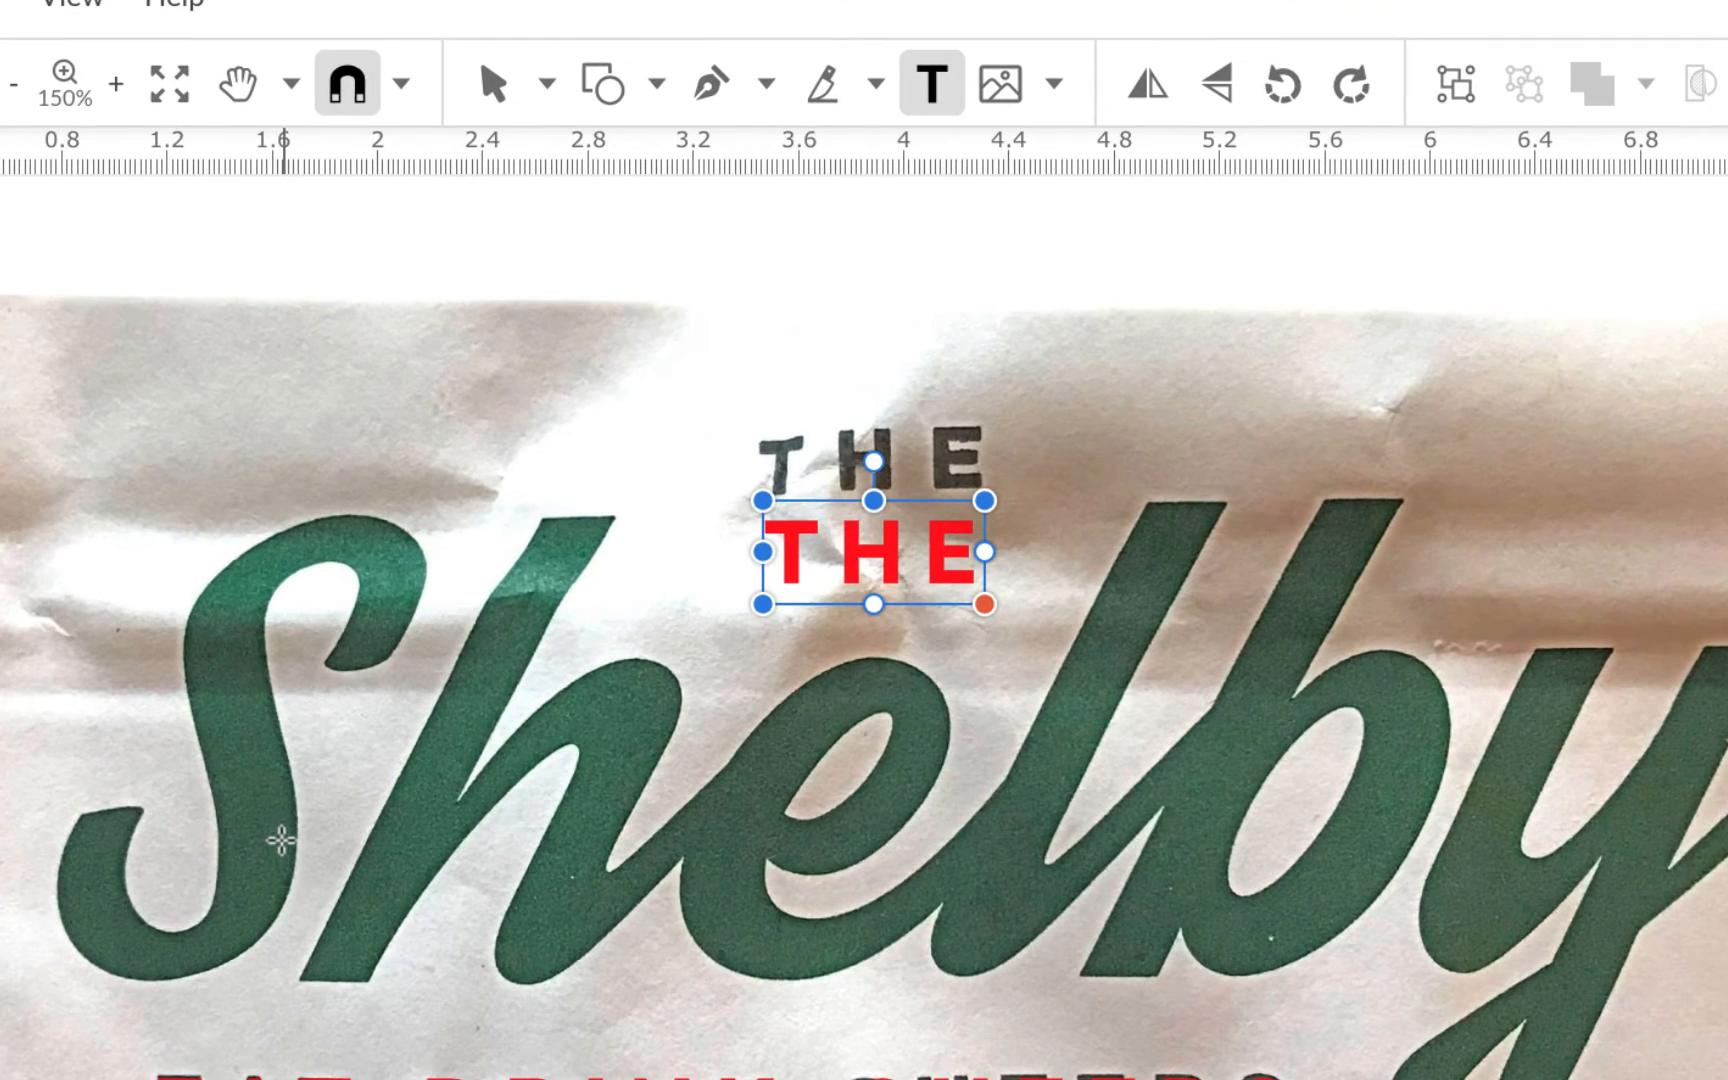
left_click(313, 758)
double_click(425, 900)
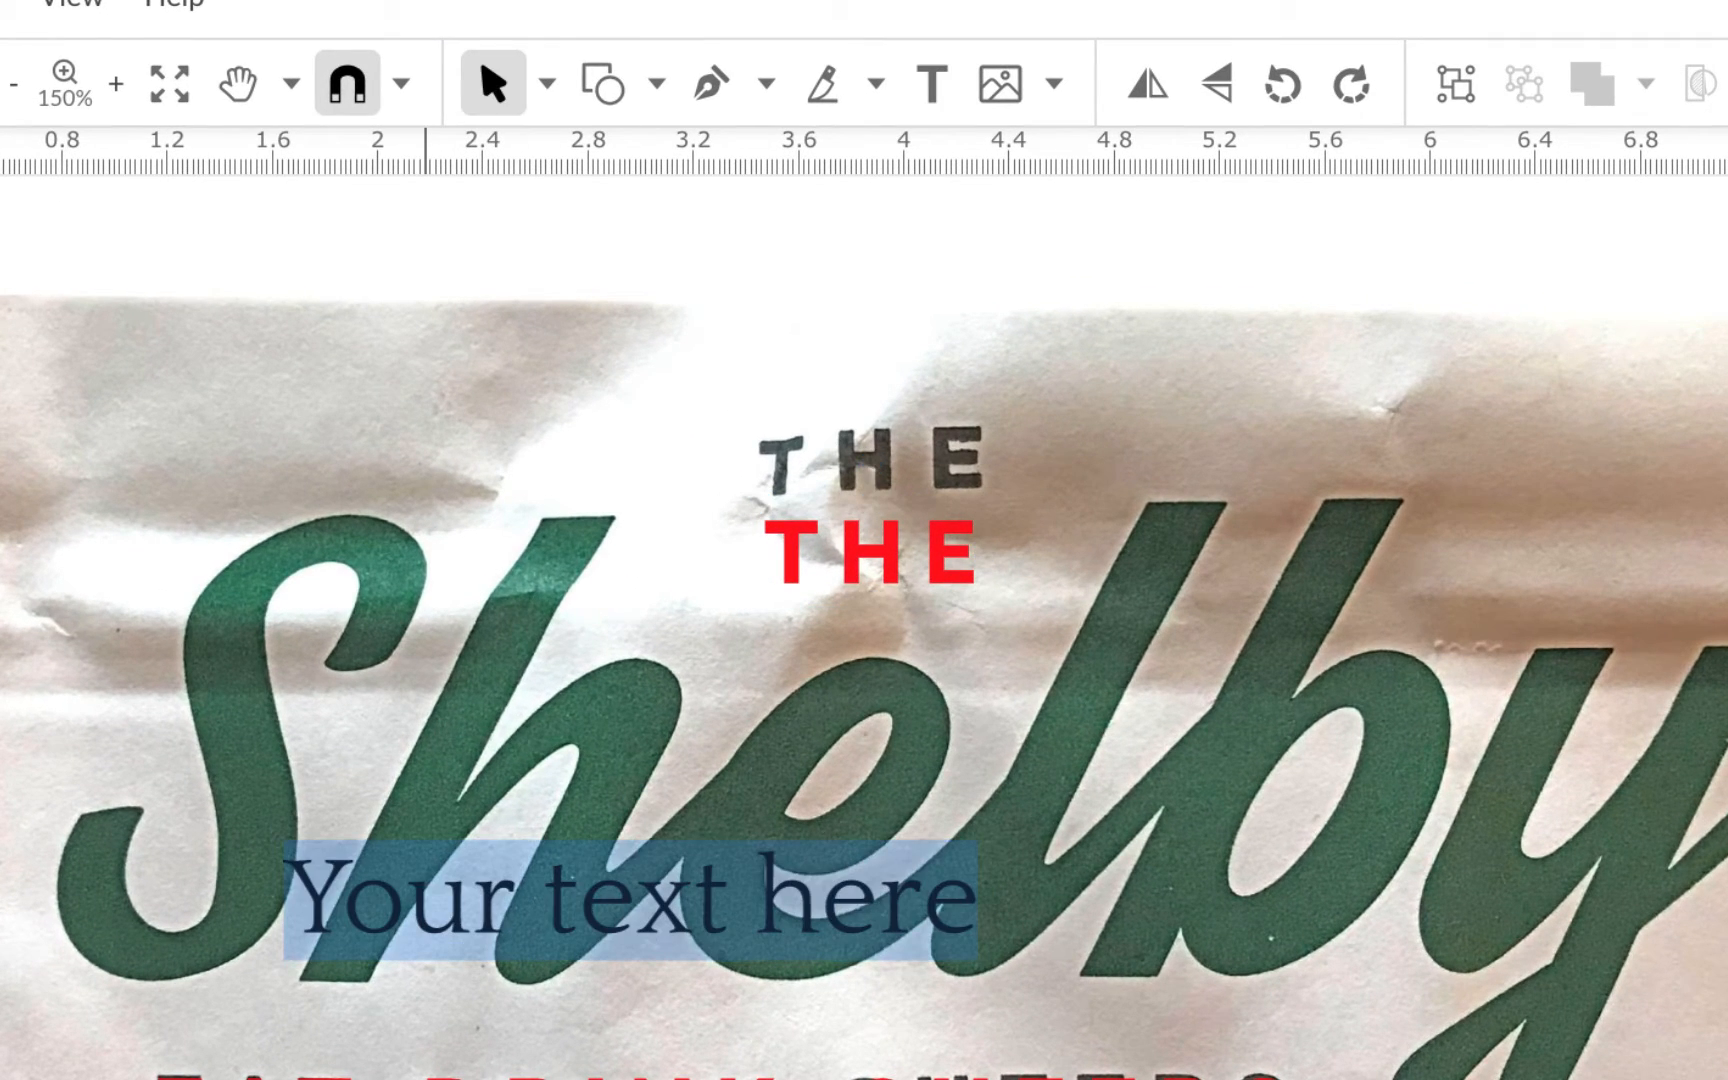
type("Shelby")
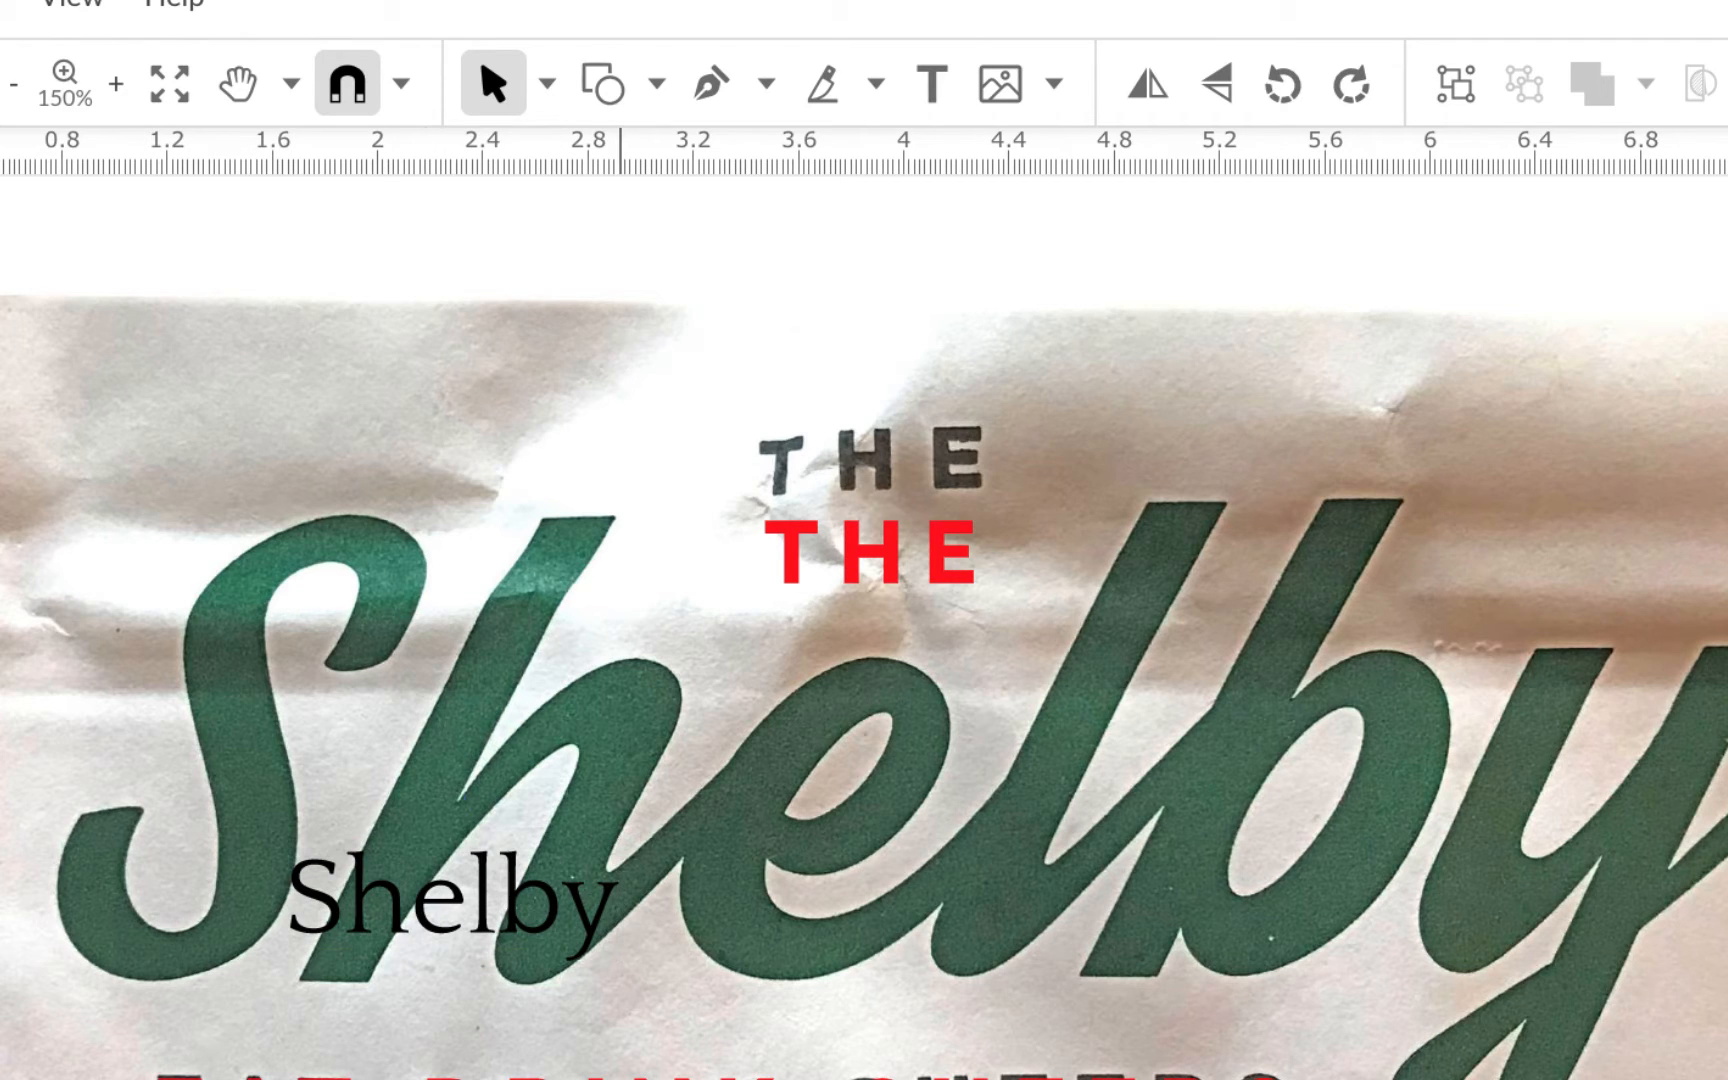
Step: Set the font of the new Shelby text to Yellowtail
left_click(585, 952)
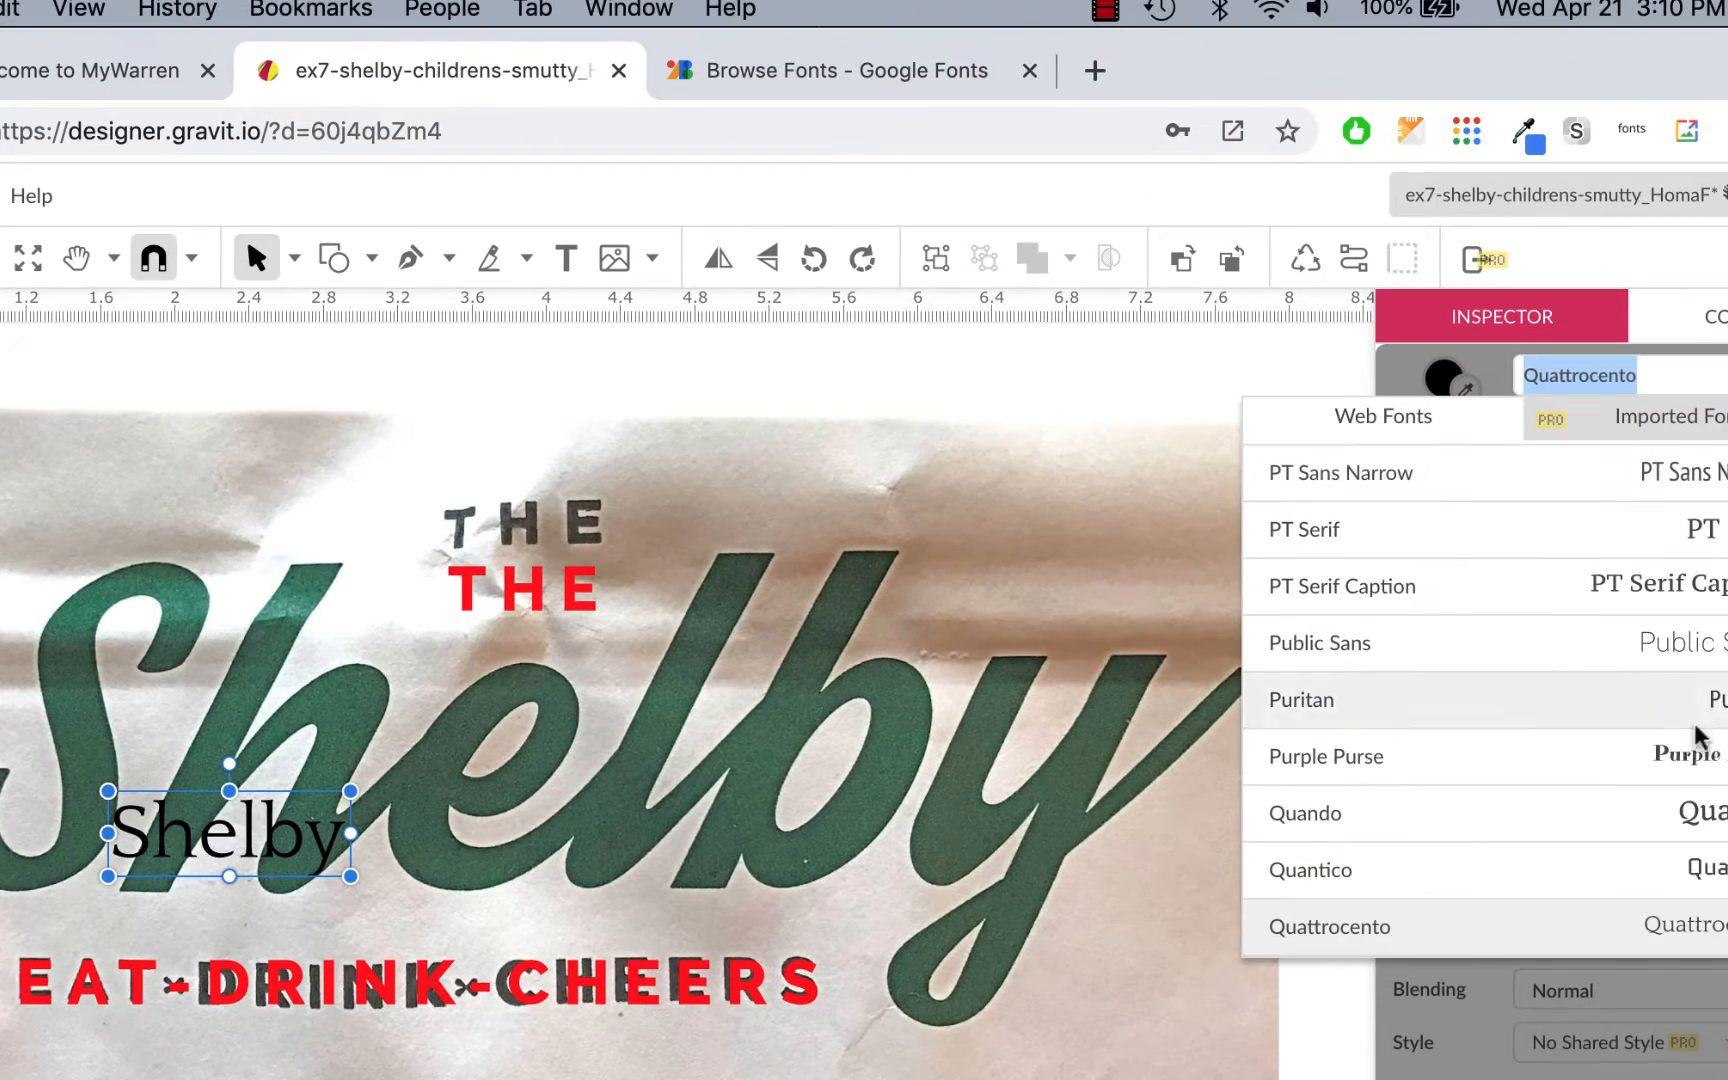
type("yello")
left_click(1400, 482)
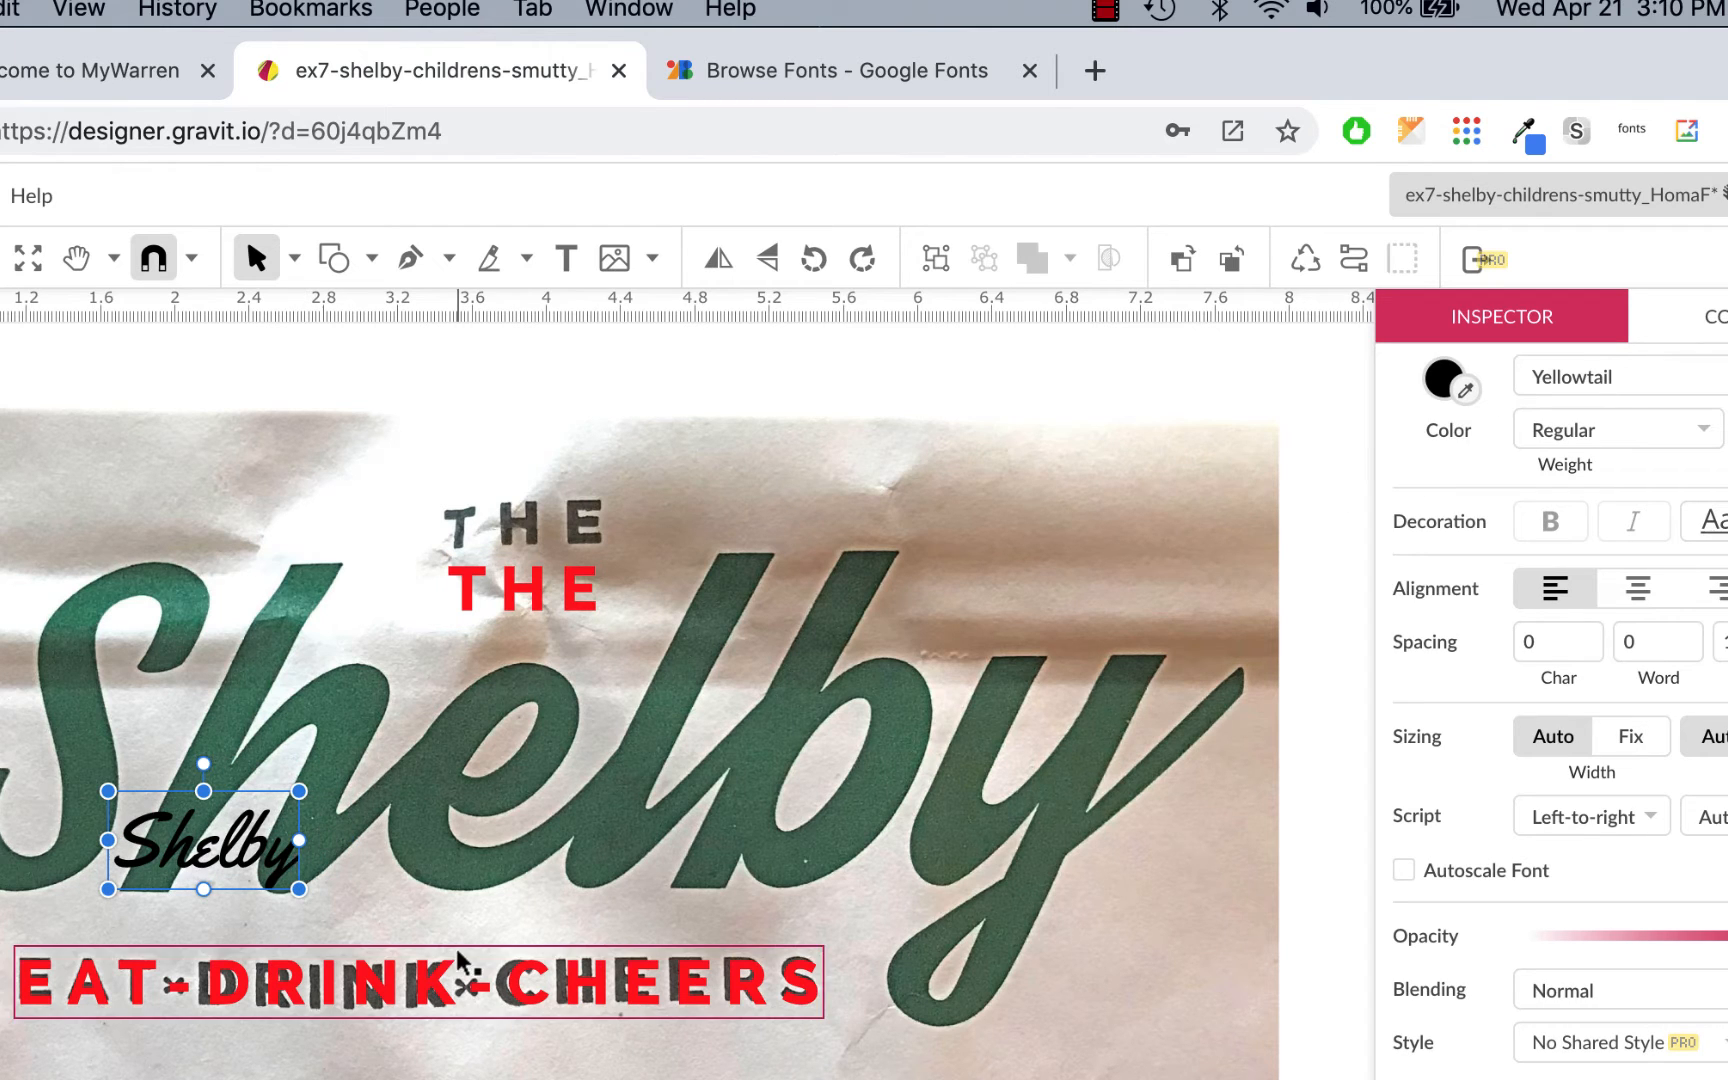
Step: Turn on Autoscale Font for the Shelby text, then enlarge it to about 5.47 wide and position it over the green lettering
scroll(1482, 806, "down", 5)
left_click(1404, 614)
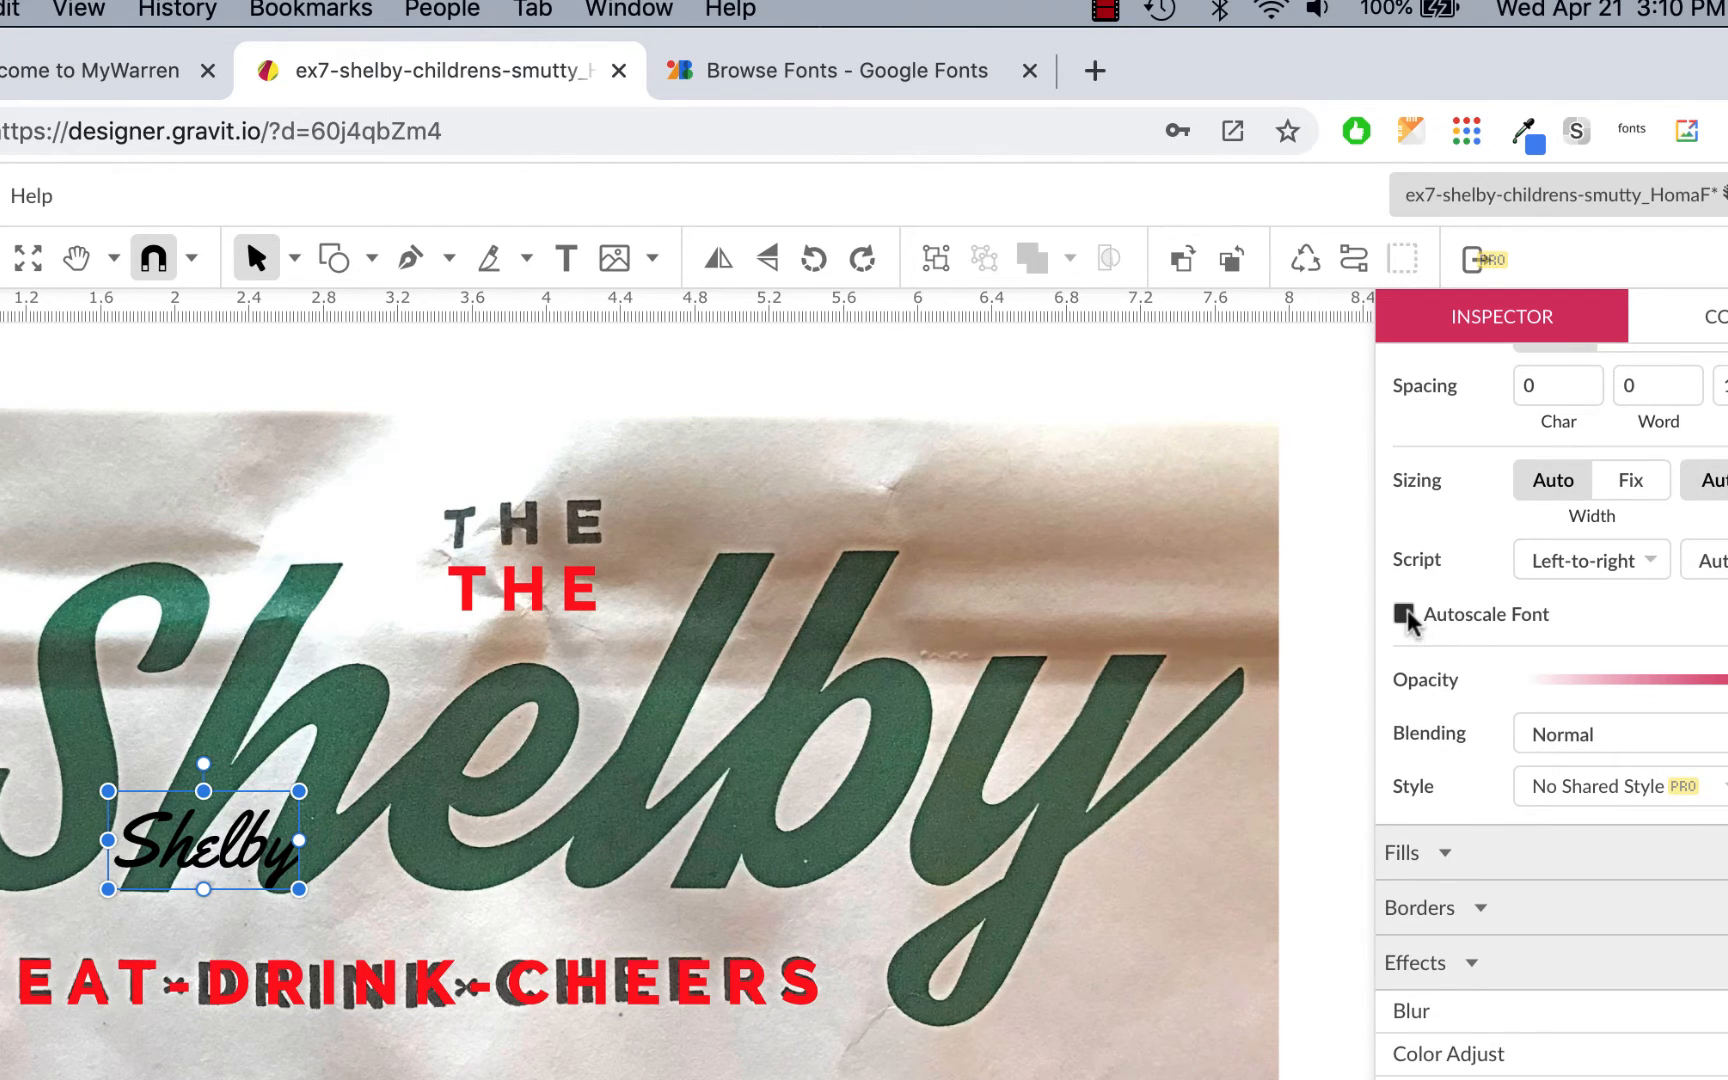
left_click_drag(299, 791, 1072, 490)
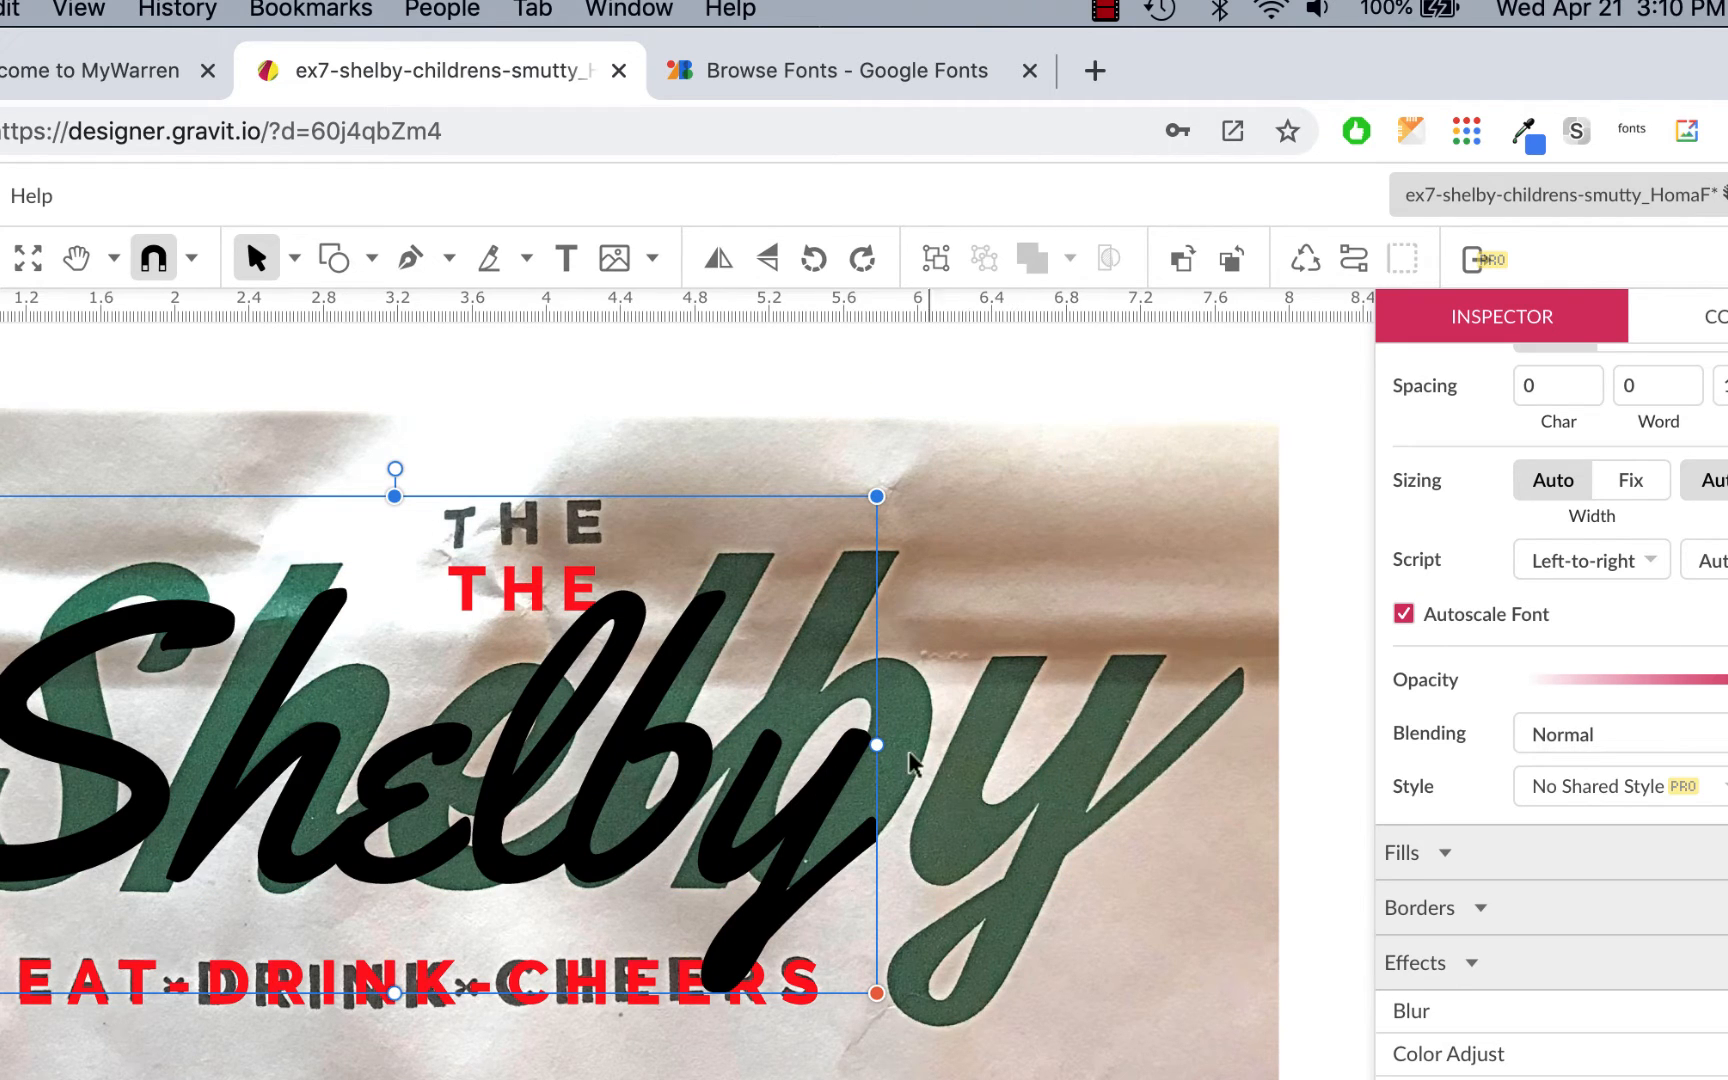
left_click_drag(877, 496, 912, 480)
left_click_drag(666, 762, 714, 780)
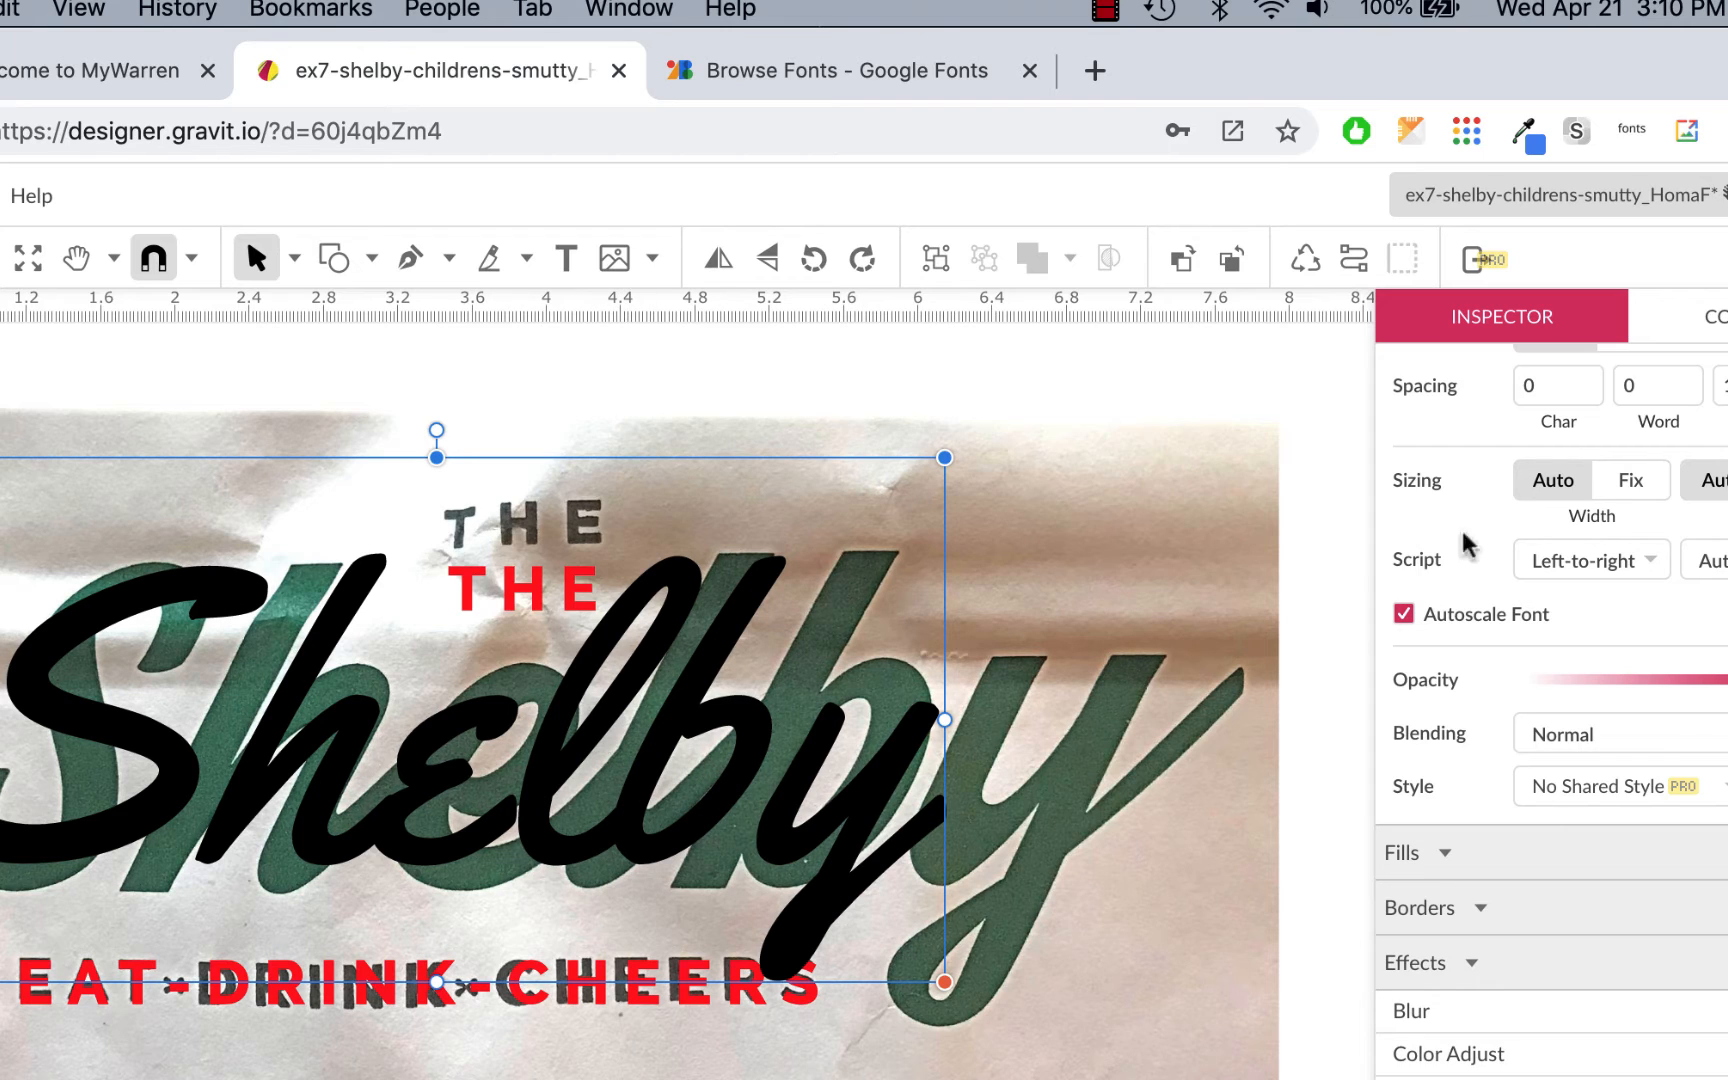
Step: Change the Shelby text's color to red (#FF0000) and reselect the text
scroll(1724, 550, "up", 5)
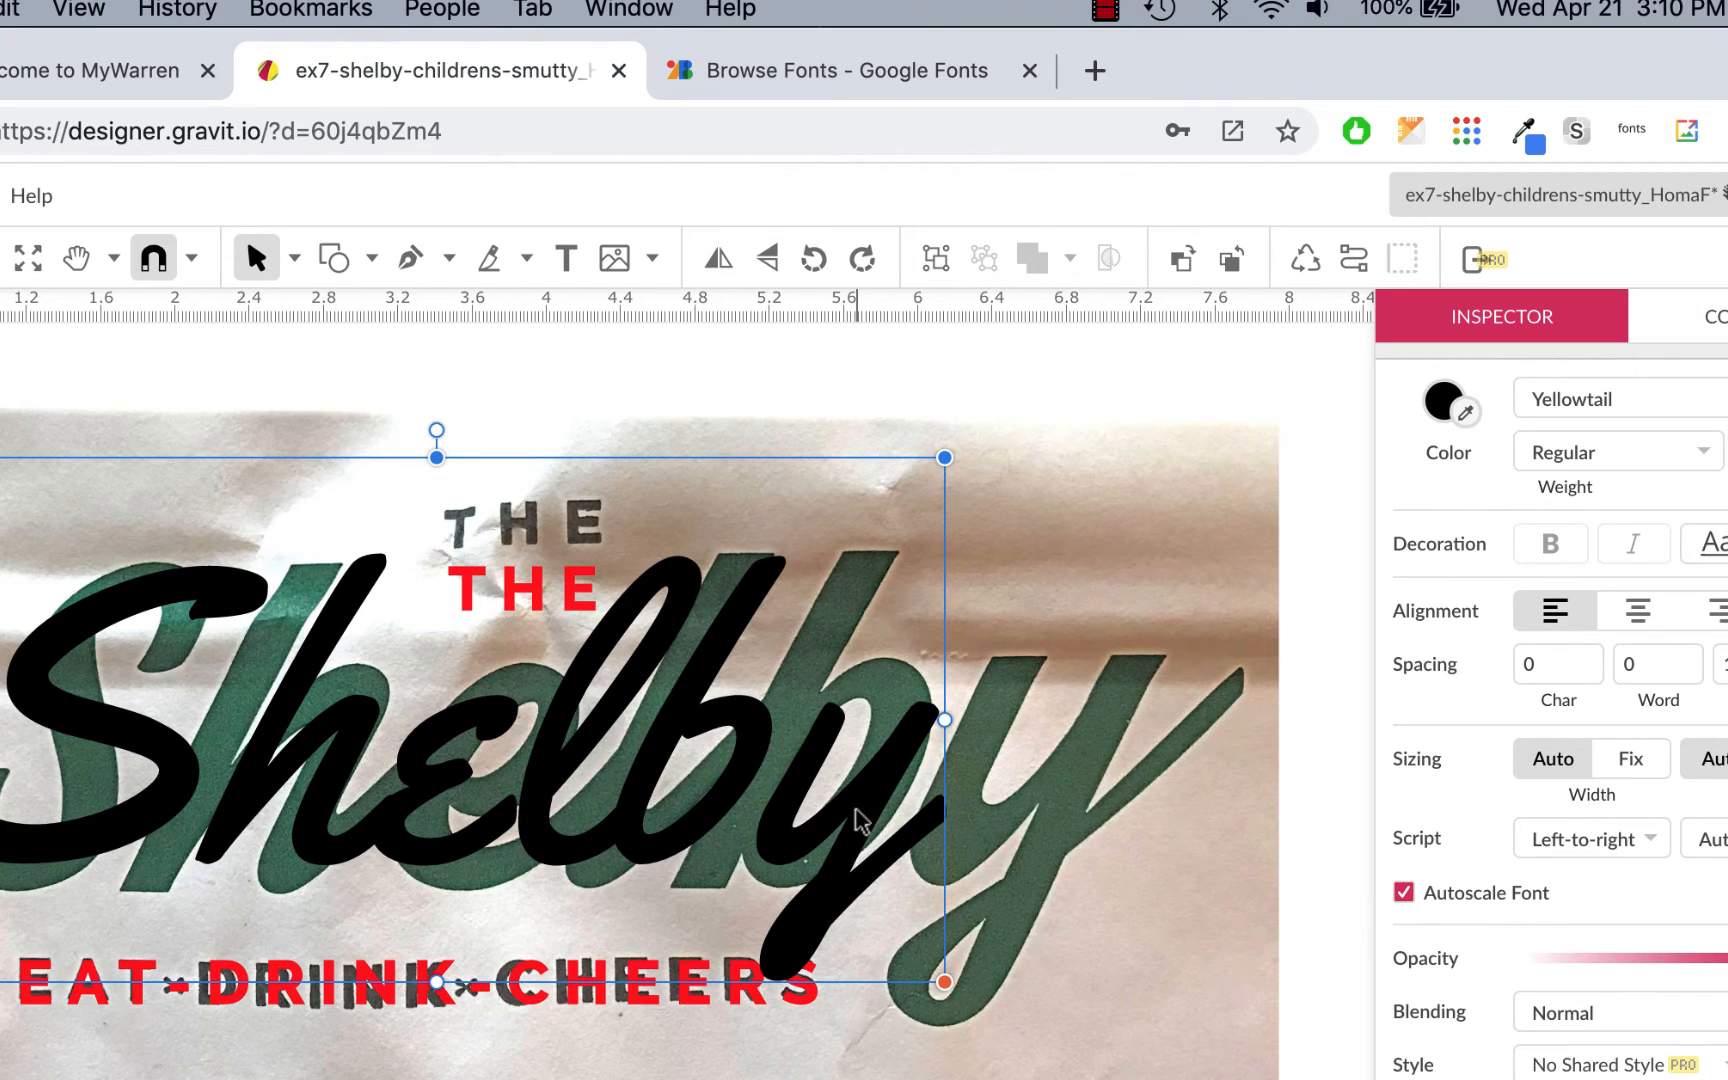
left_click(1570, 399)
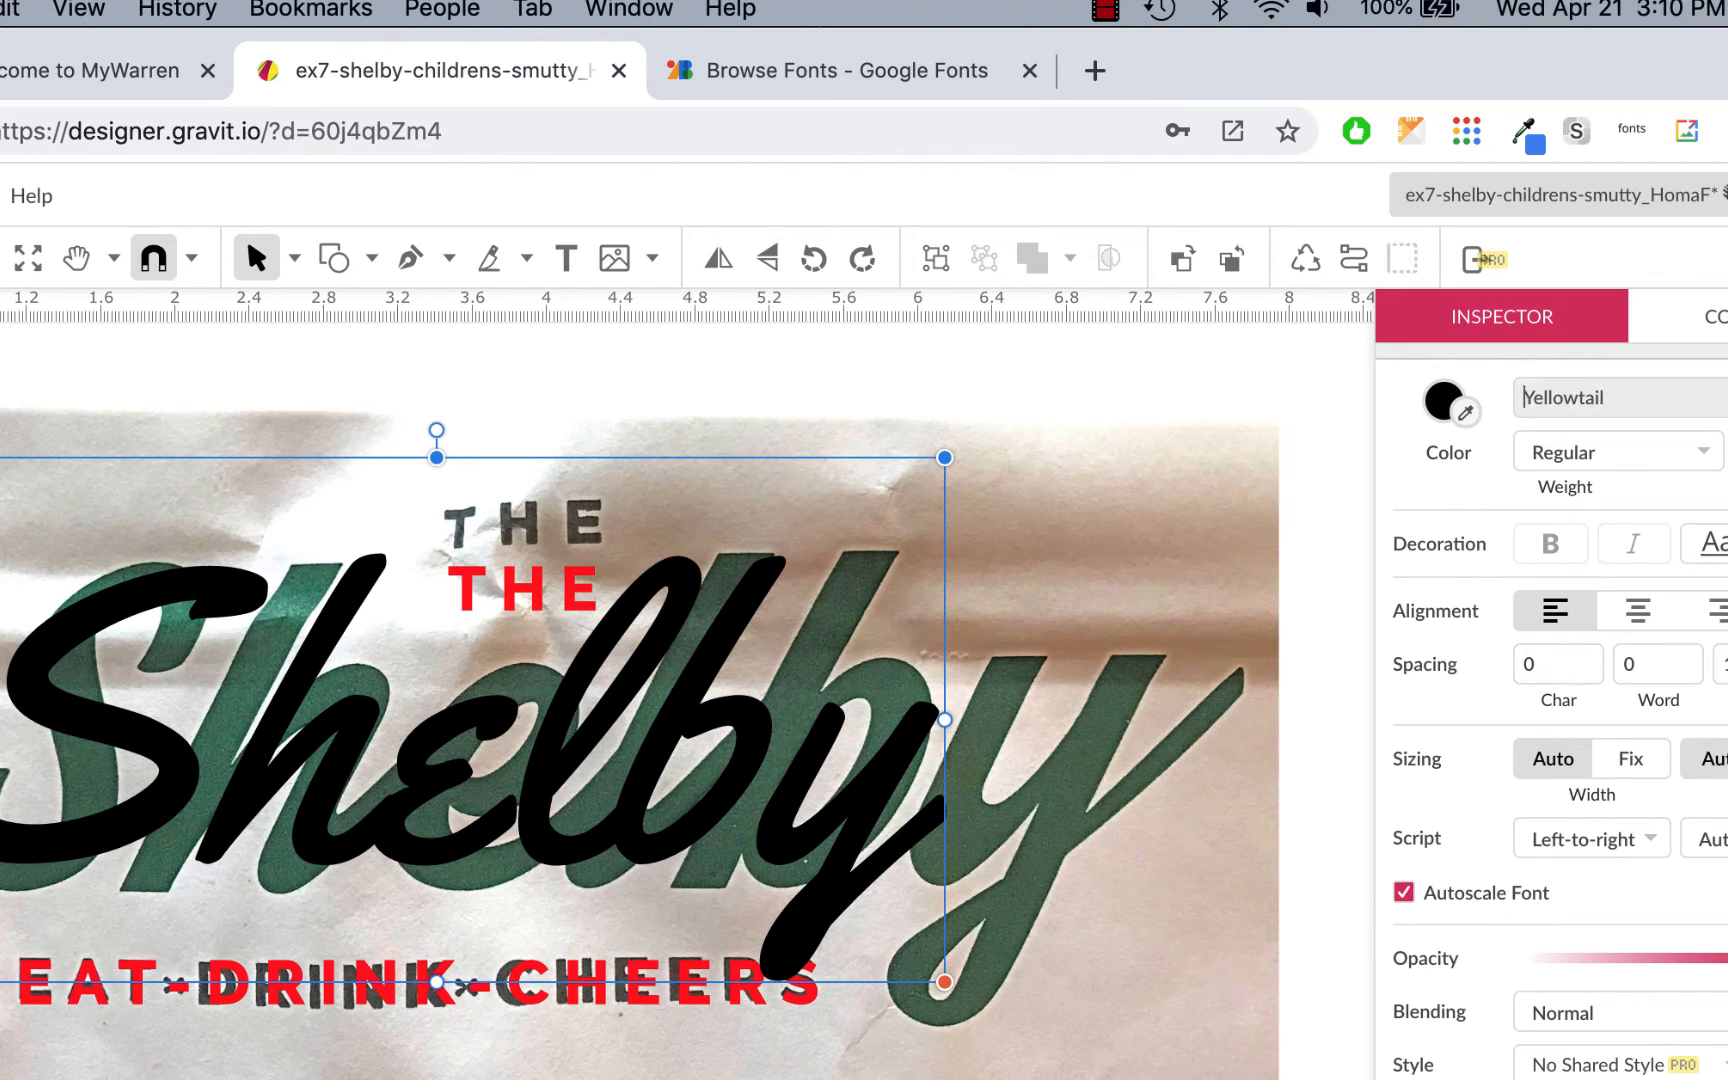
left_click(1212, 335)
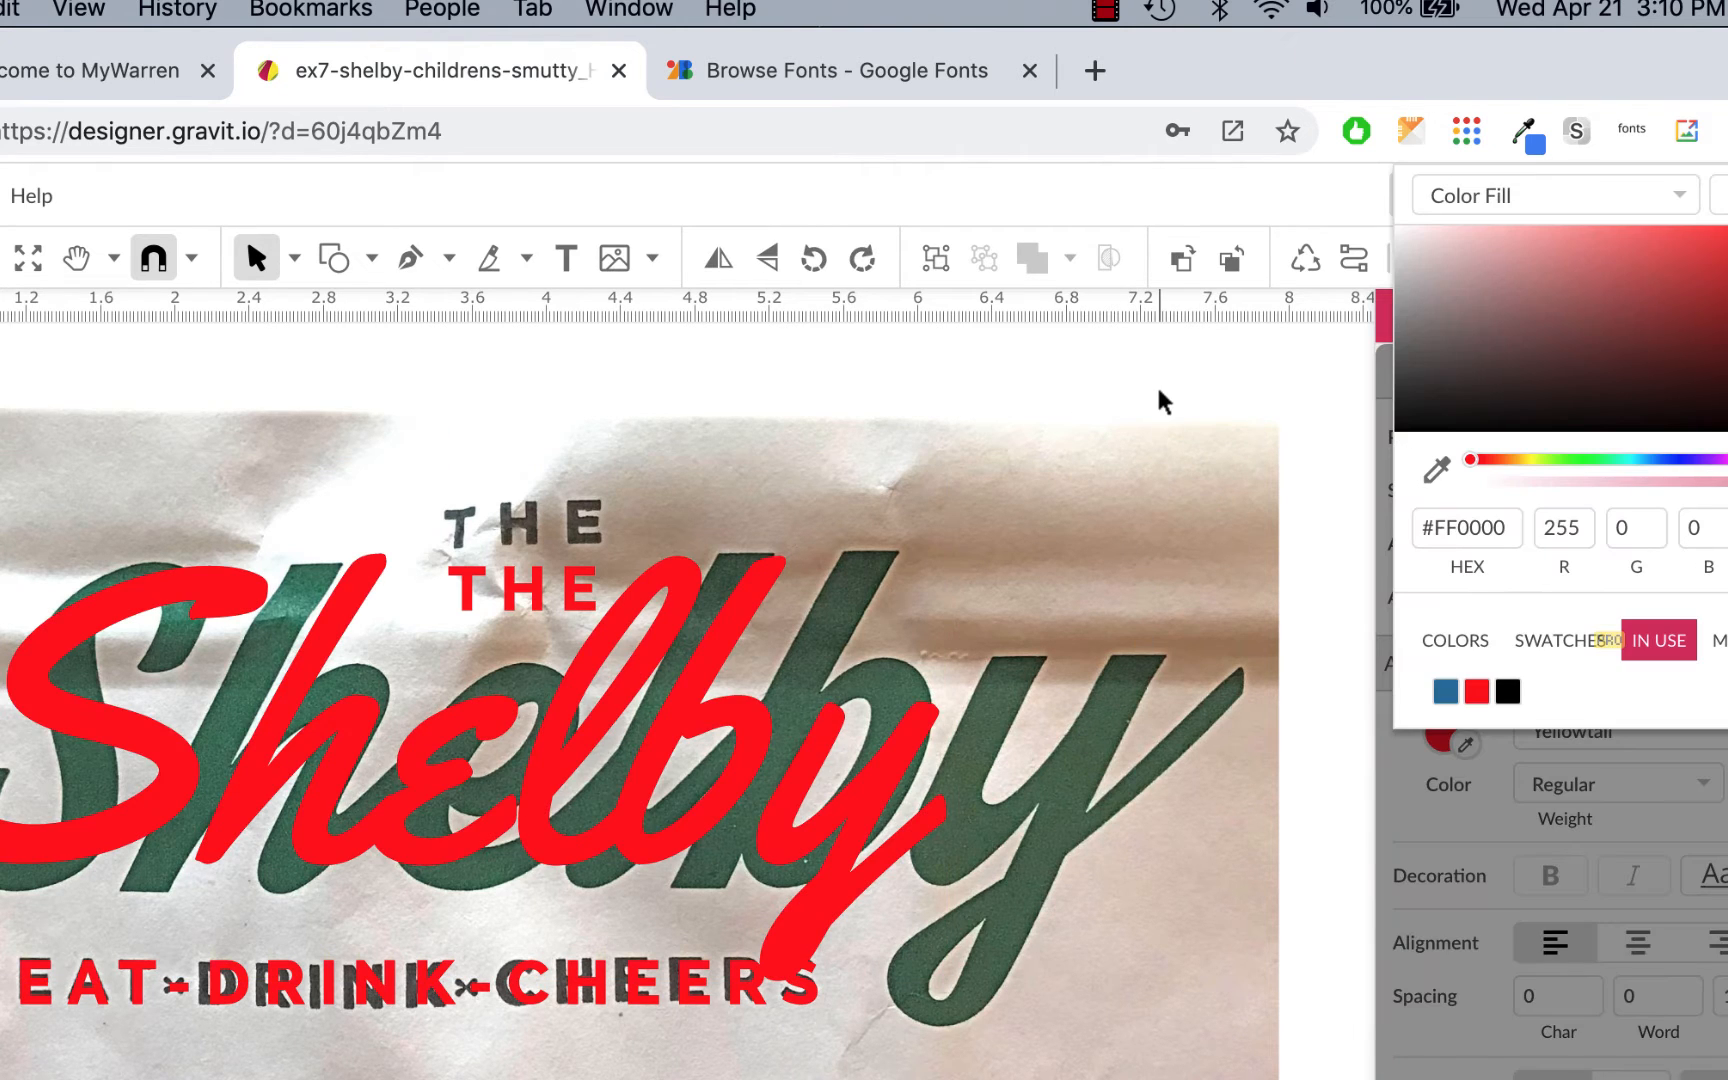
left_click(1160, 401)
left_click(744, 833)
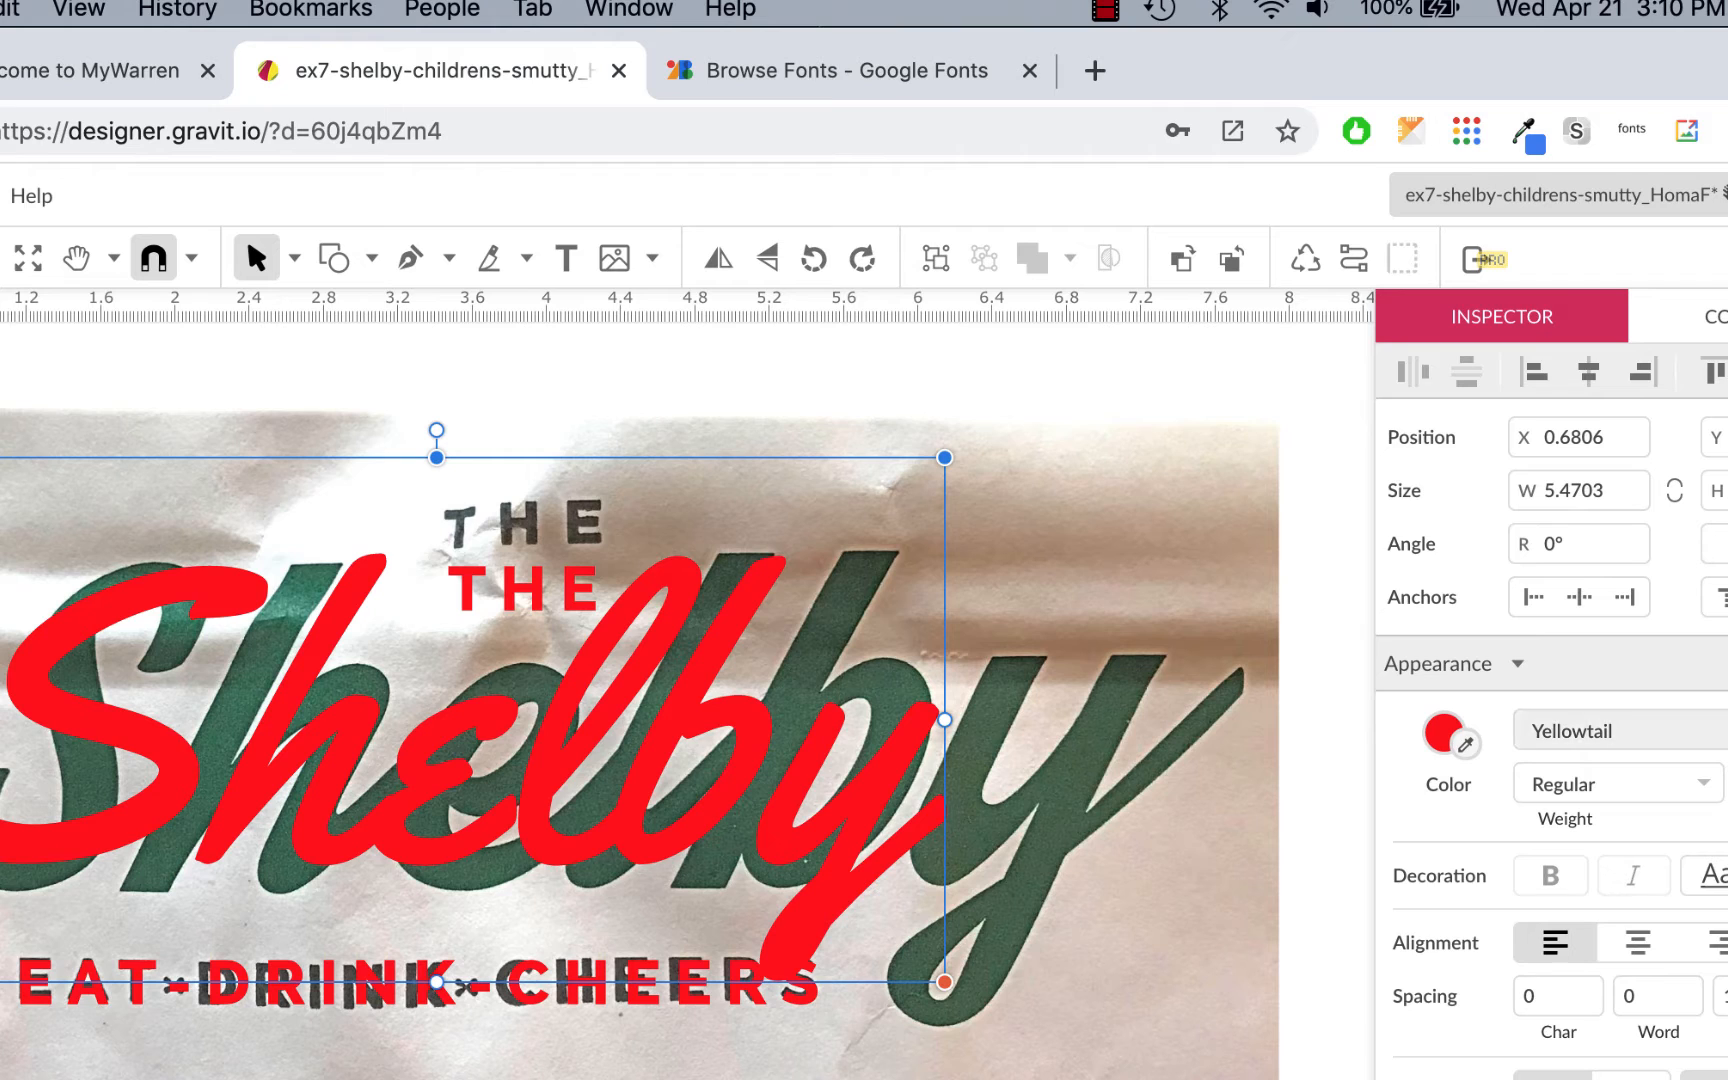
Step: Change the Shelby text's font to Cookie, reposition it over the green lettering and enlarge it to about 5.24 wide
left_click(1620, 731)
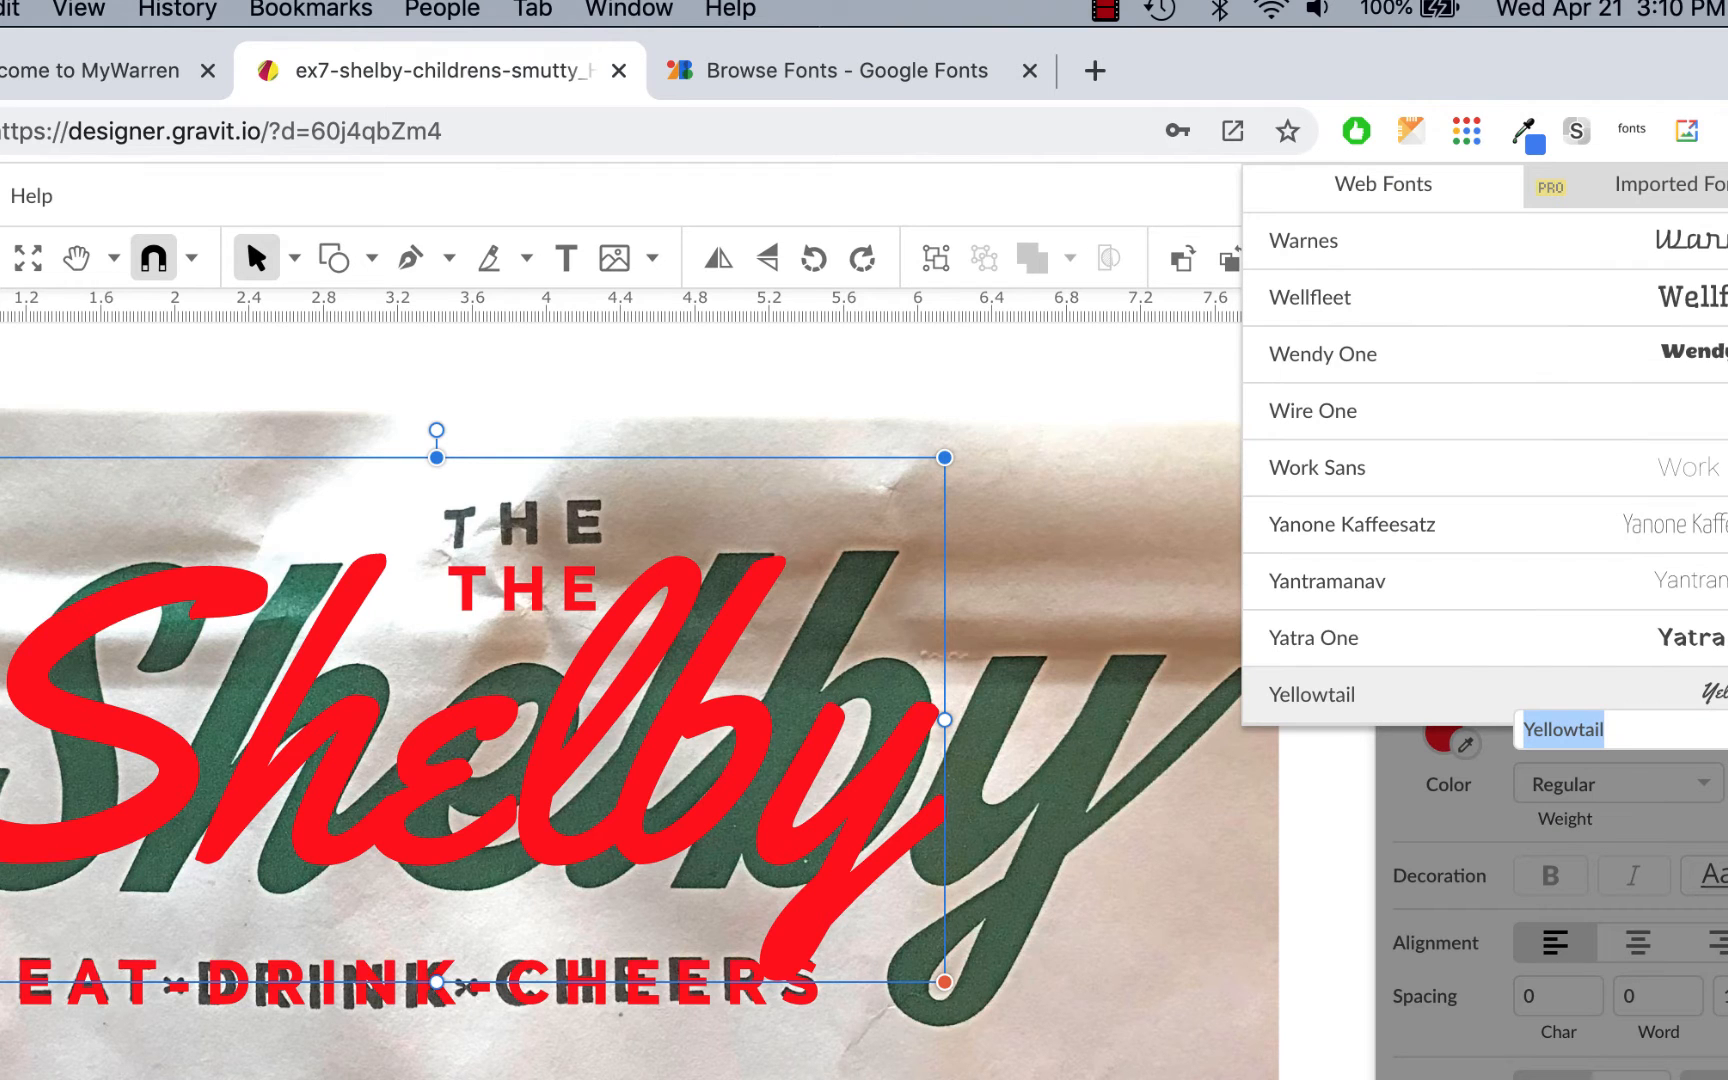
type("cook")
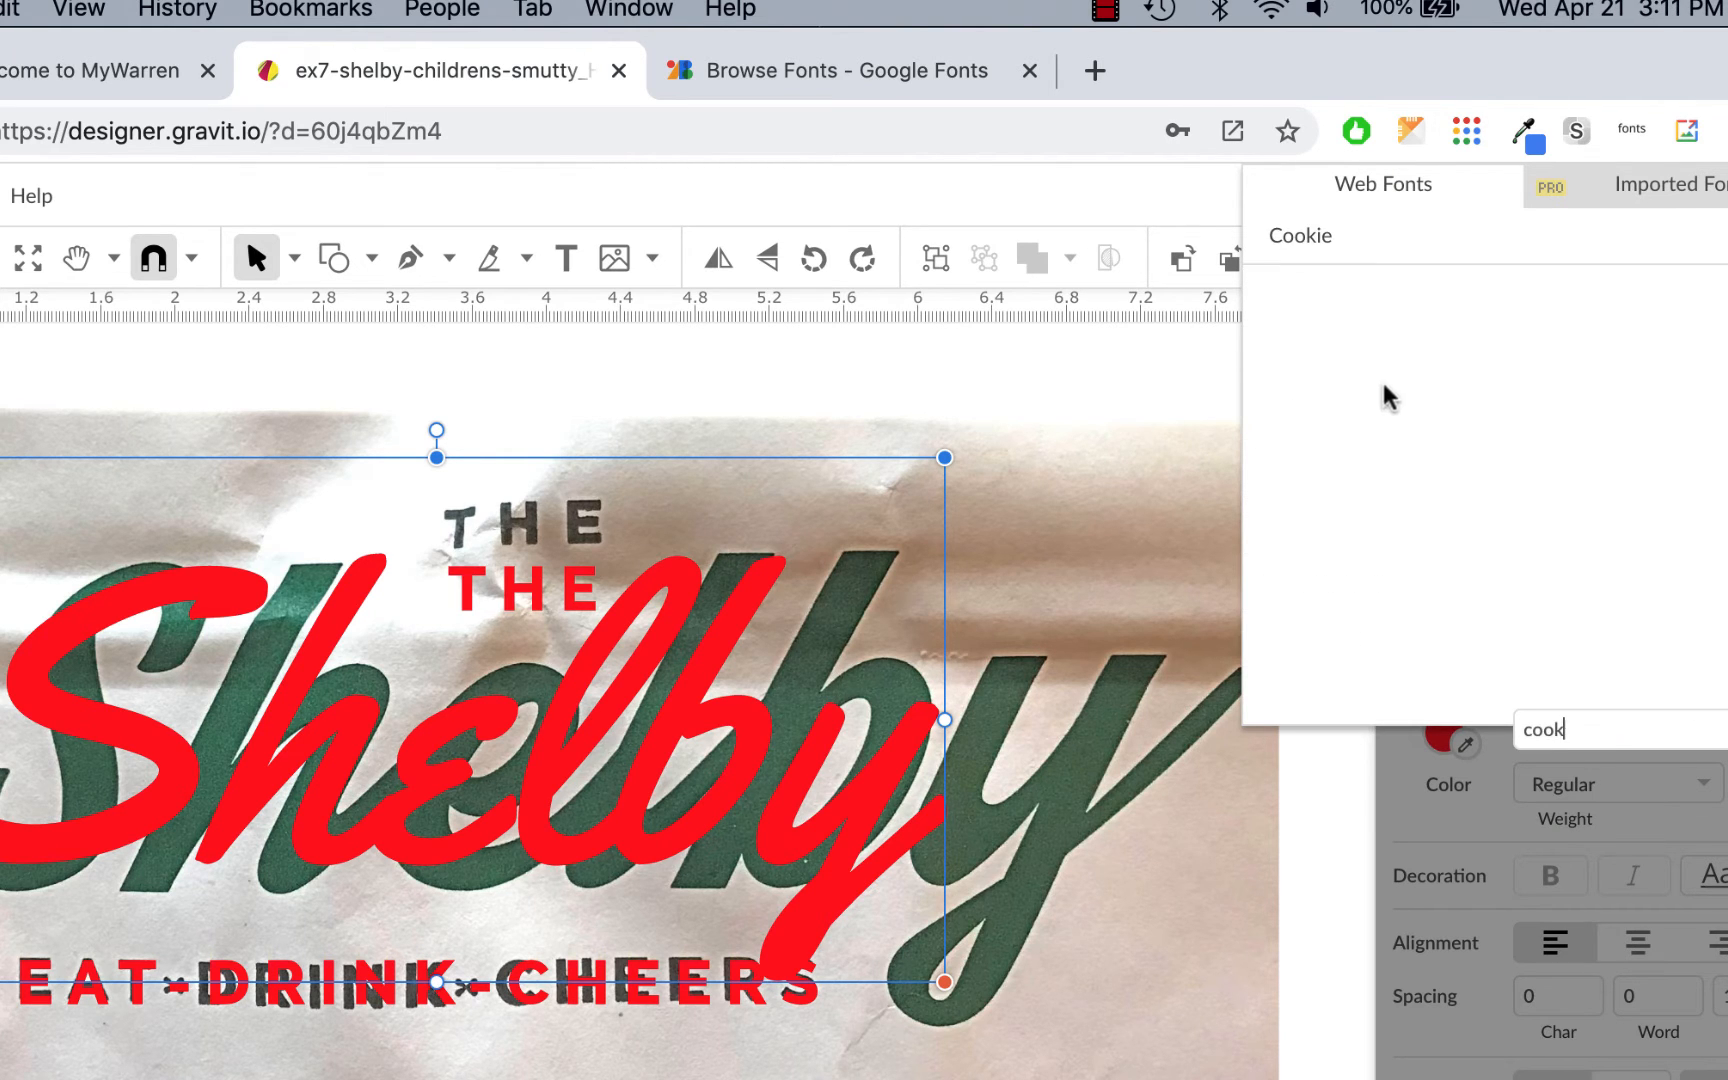
left_click(1374, 247)
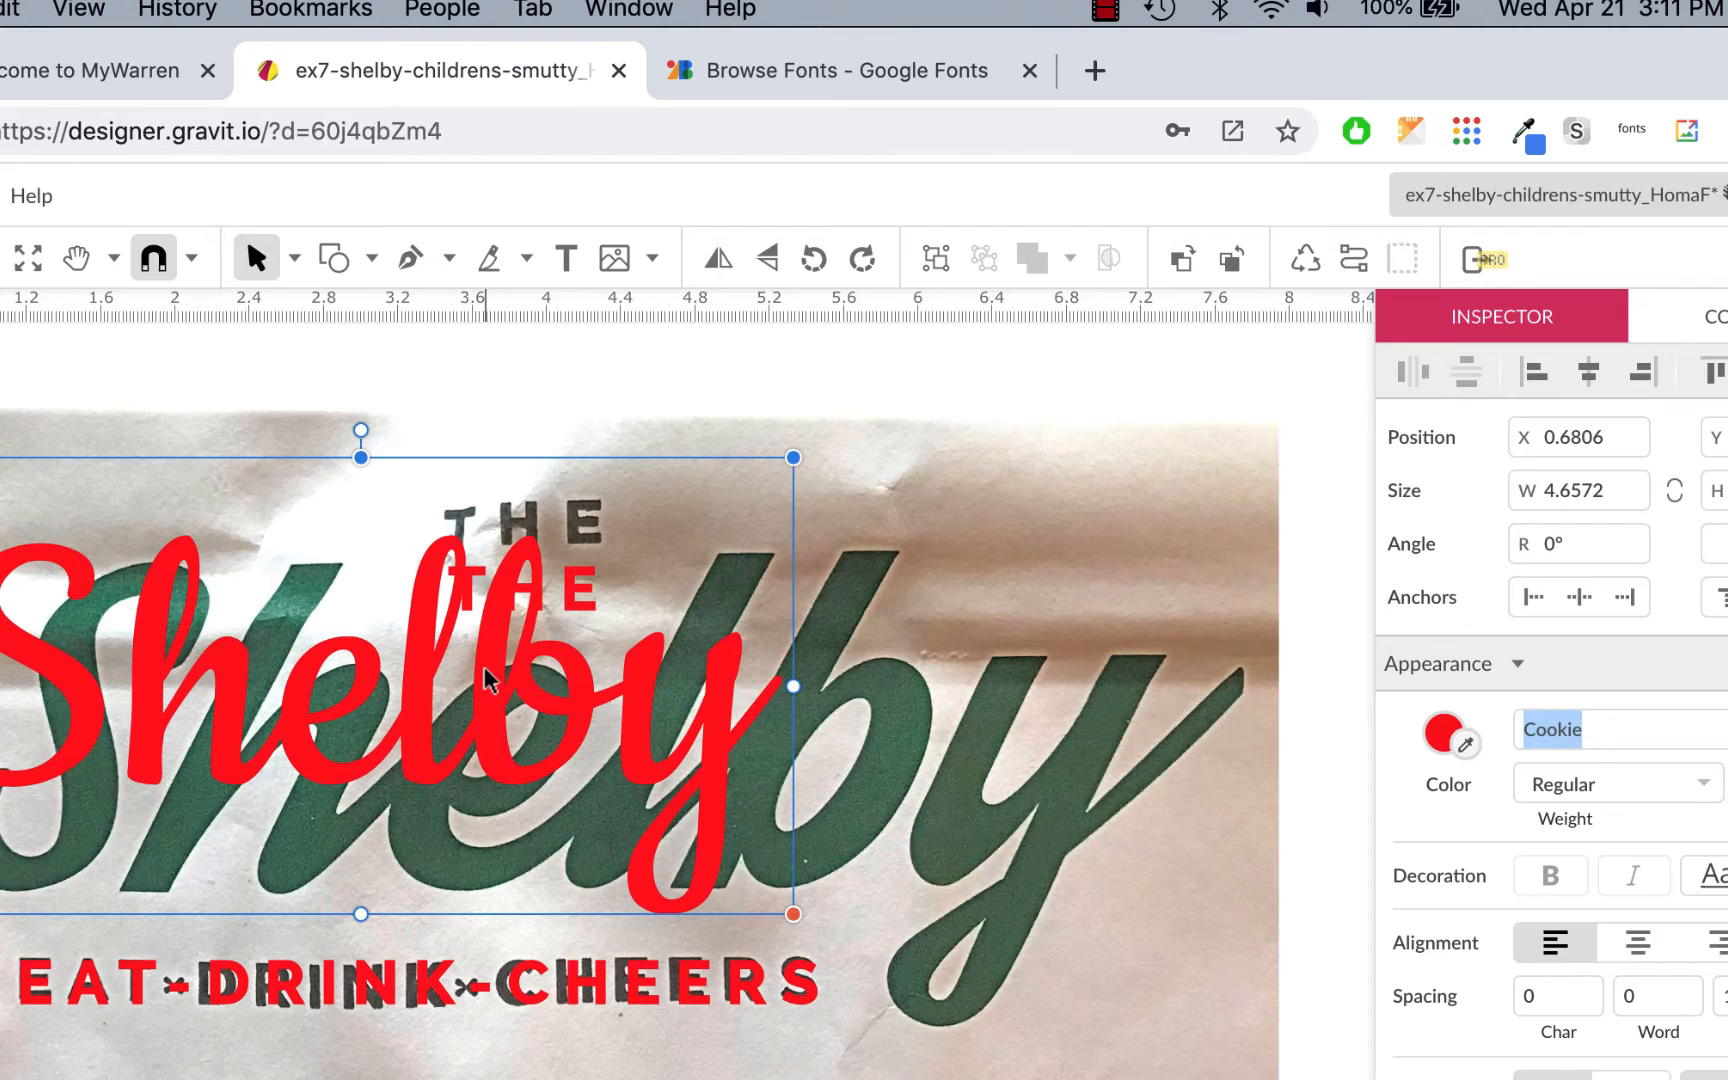
left_click_drag(488, 670, 555, 768)
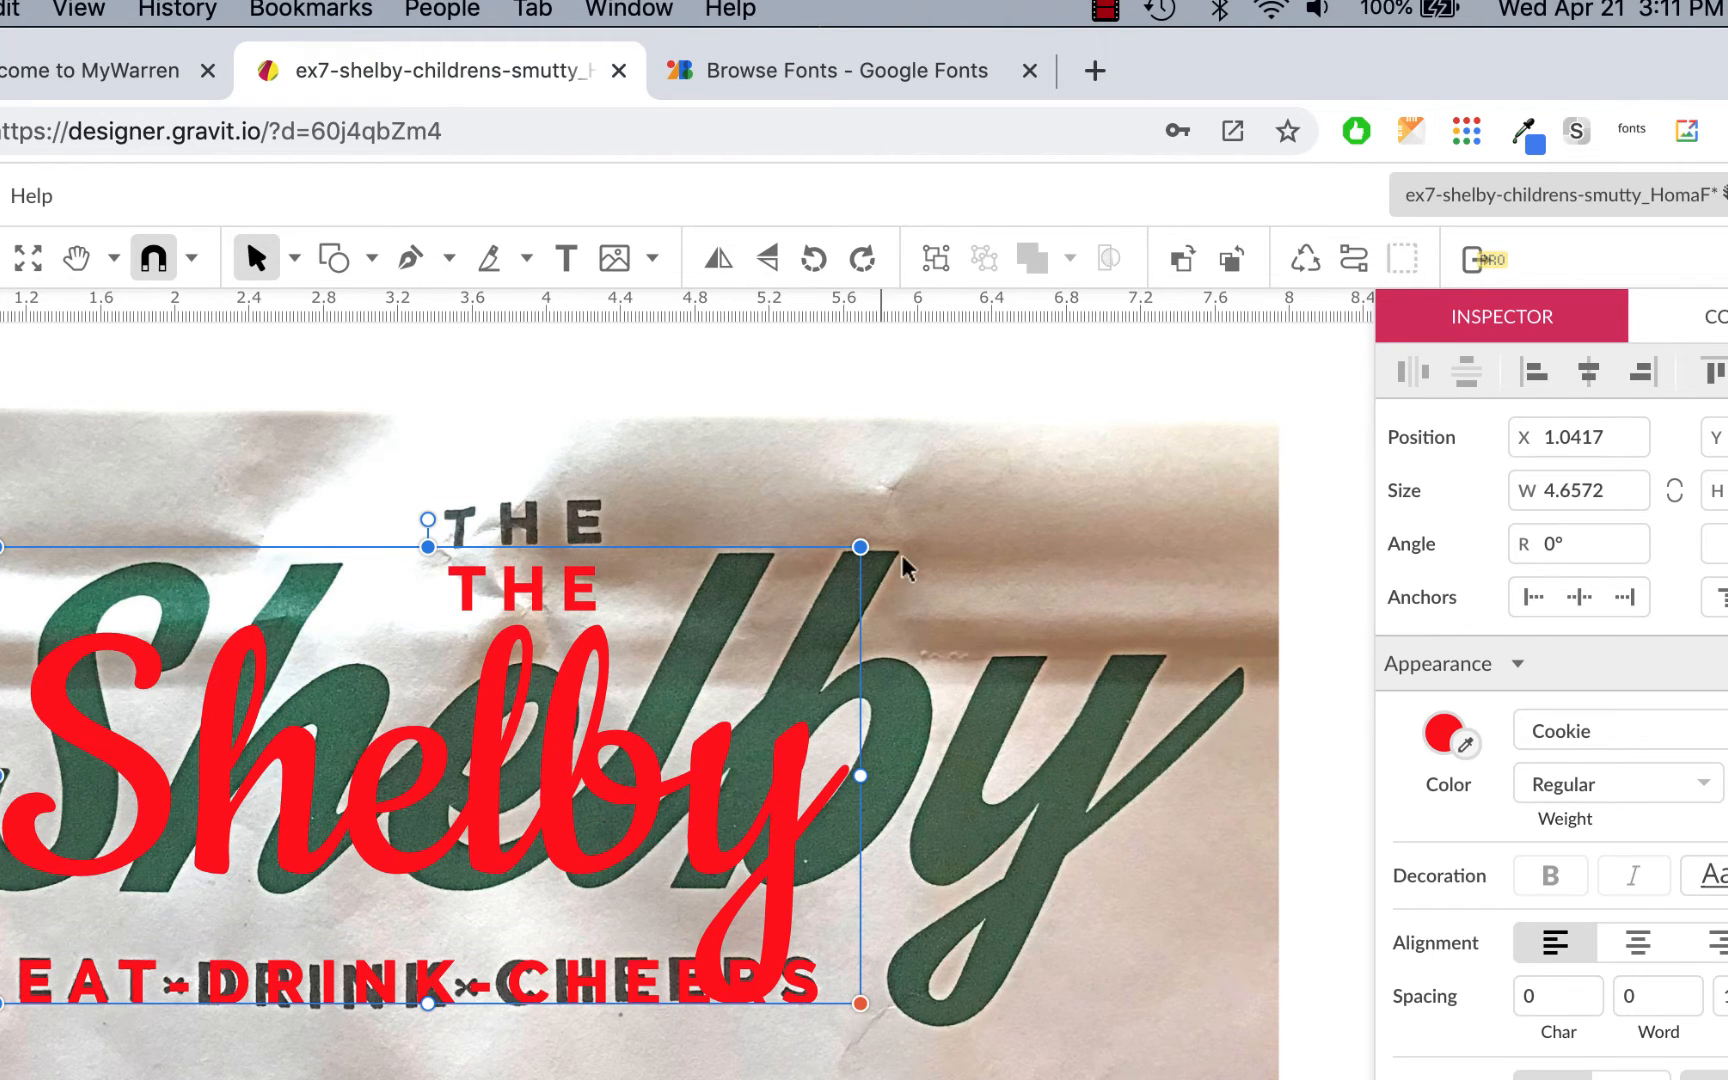
left_click_drag(860, 547, 968, 490)
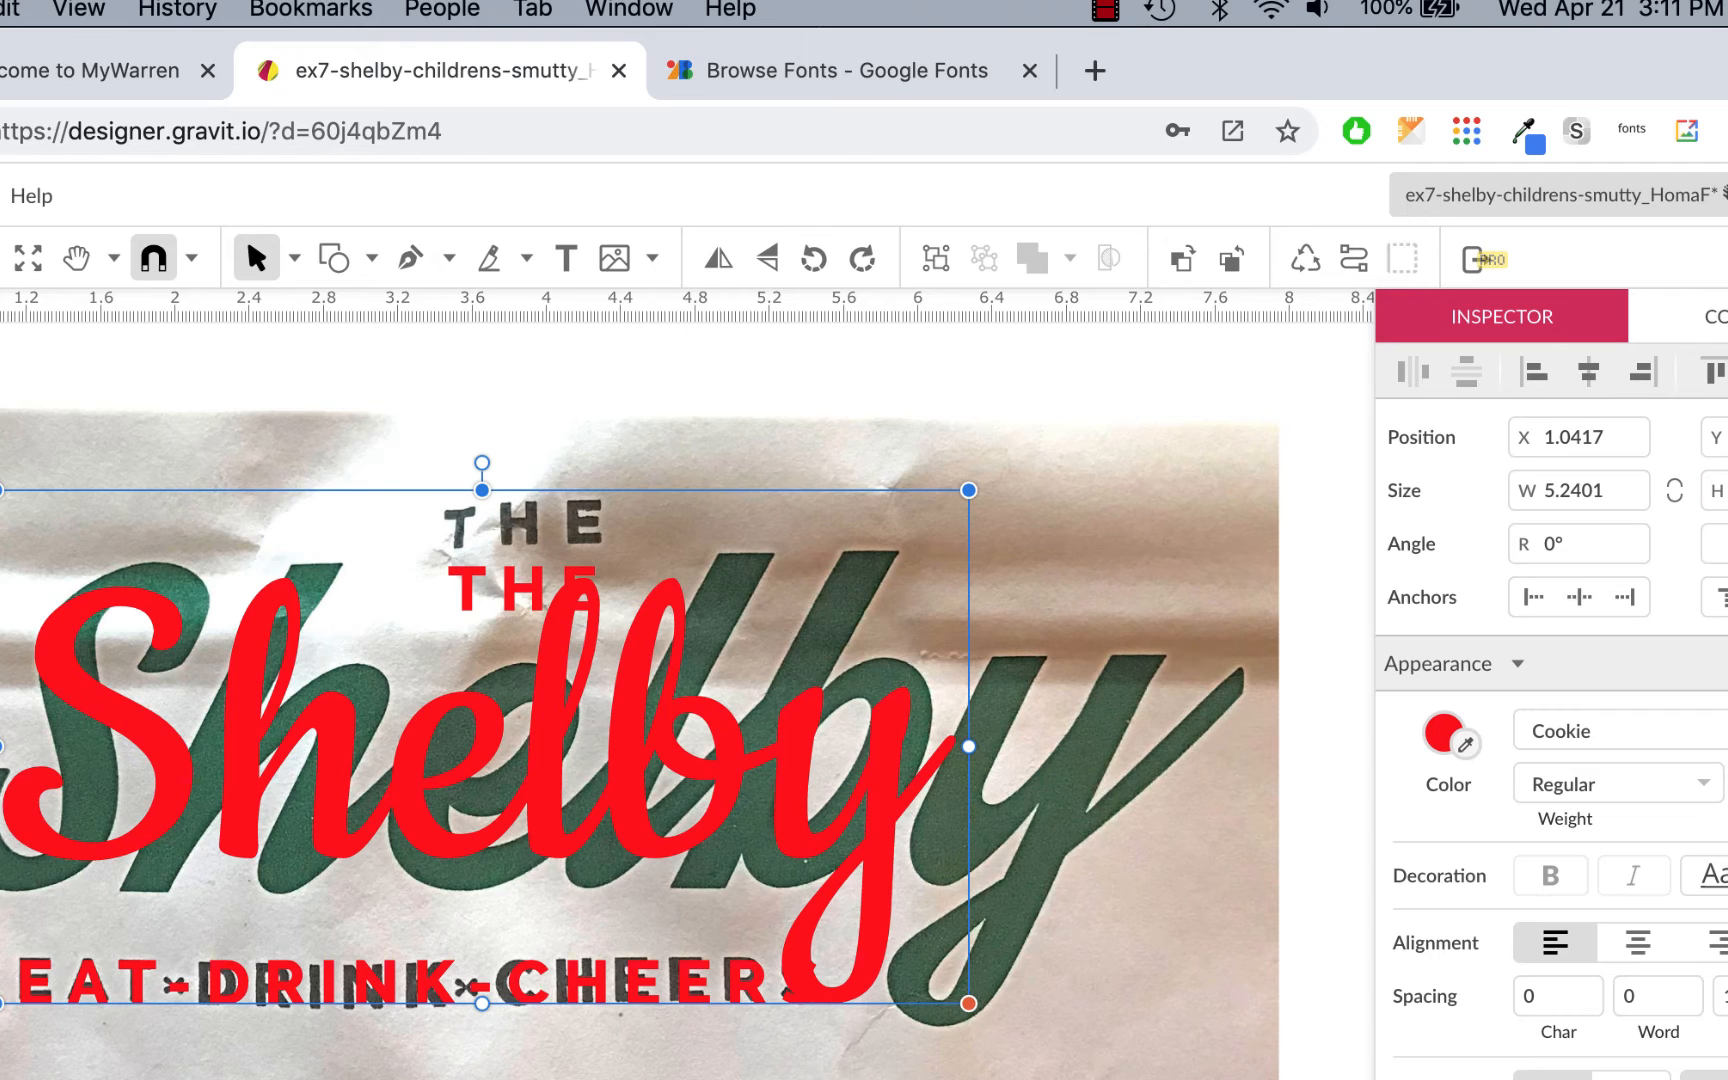
Step: Try the Mr Dafoe font on the Shelby text, move it up over the green lettering, and undo the last change
left_click(1524, 729)
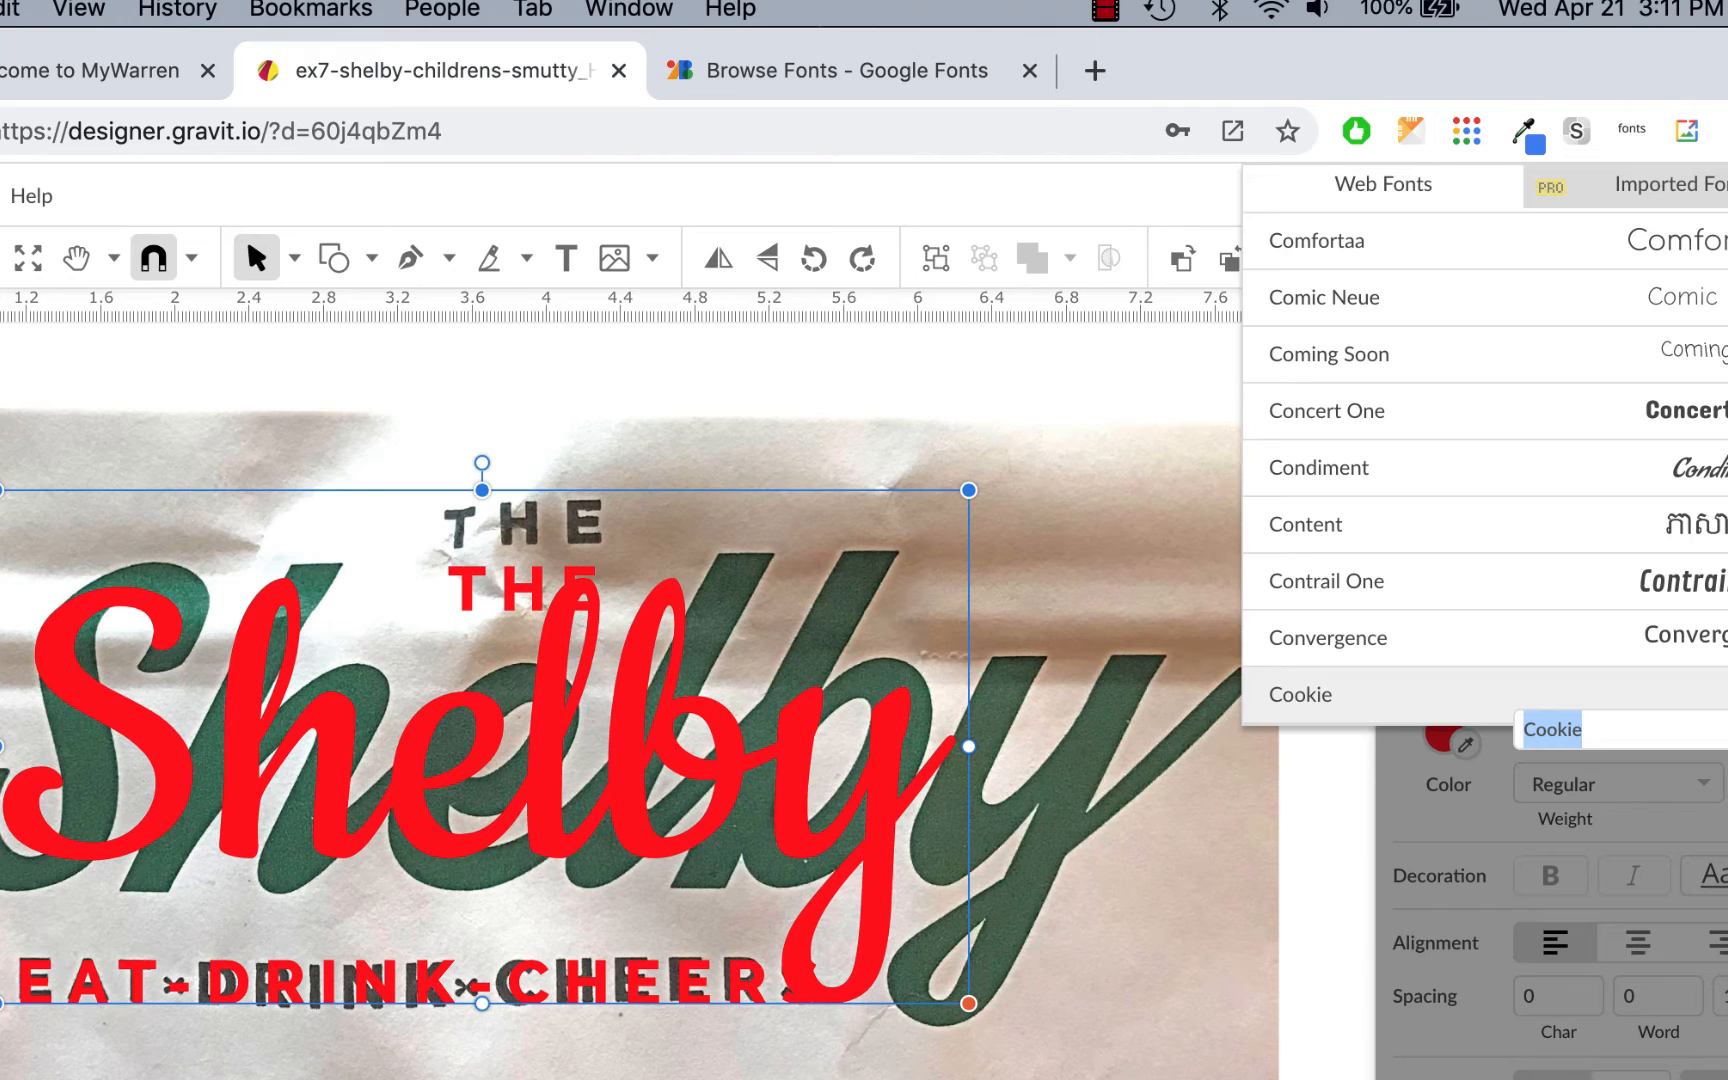
type("m")
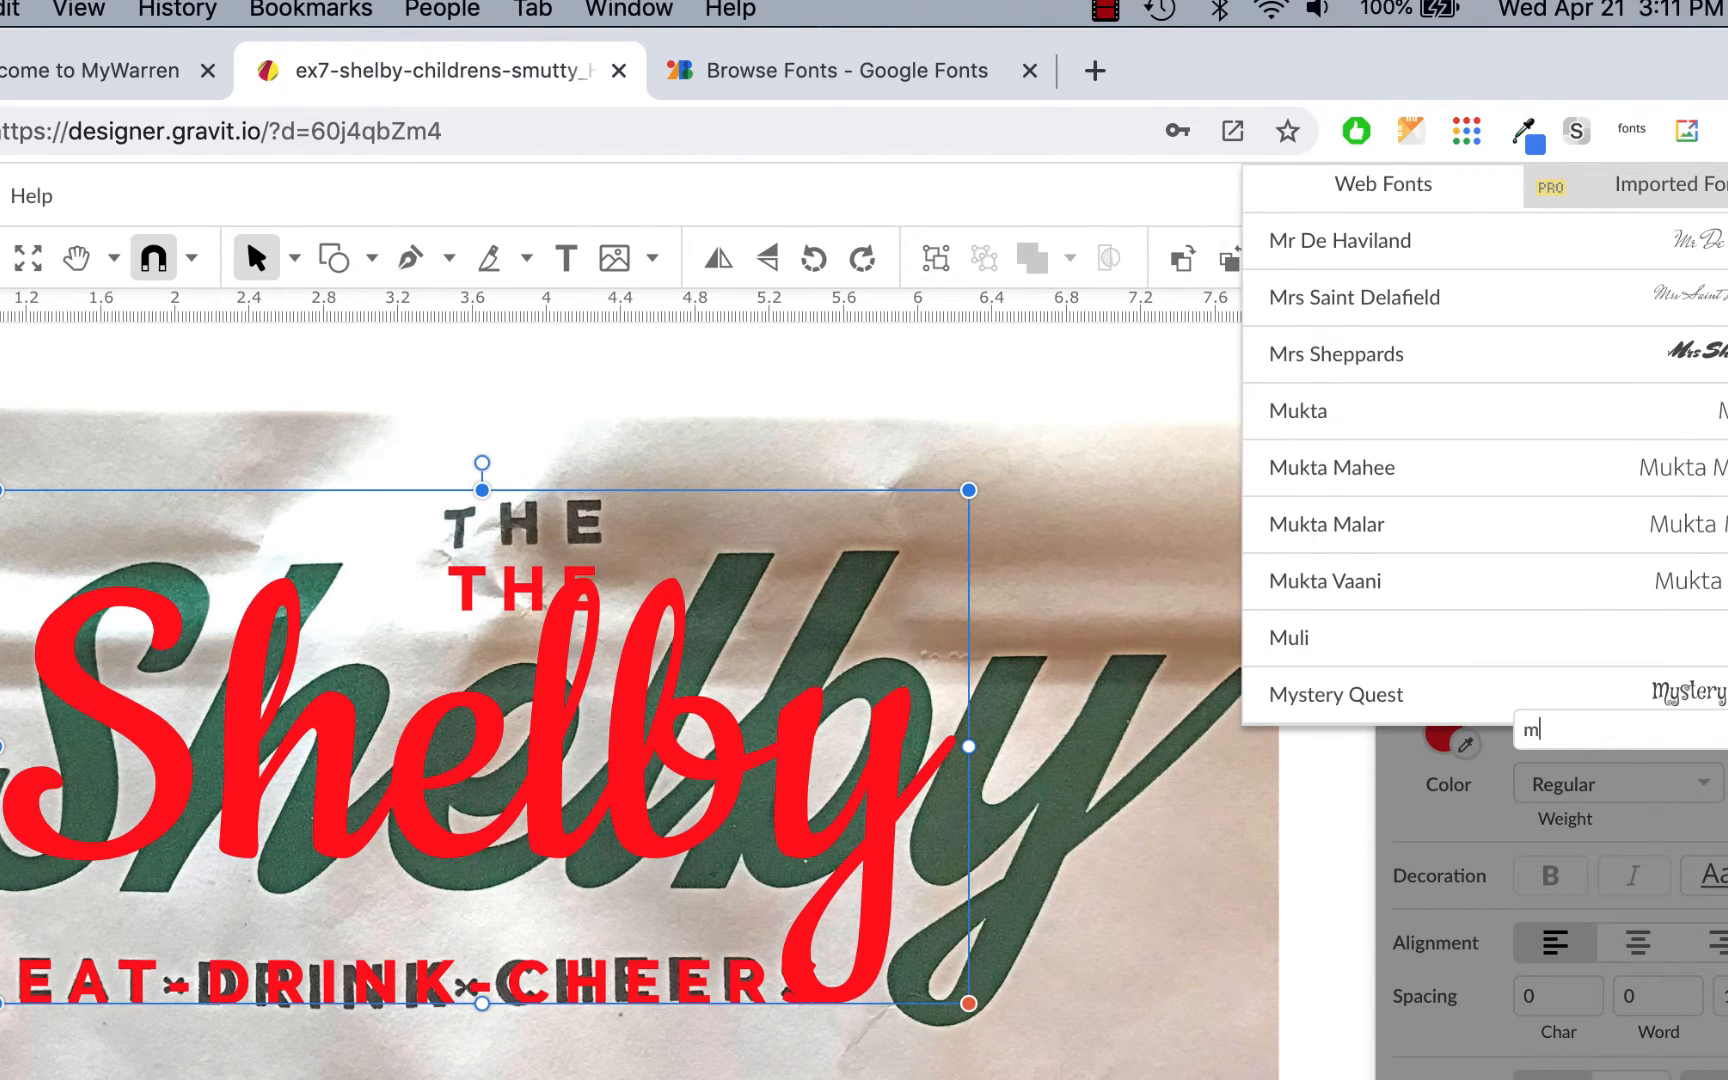
type("r")
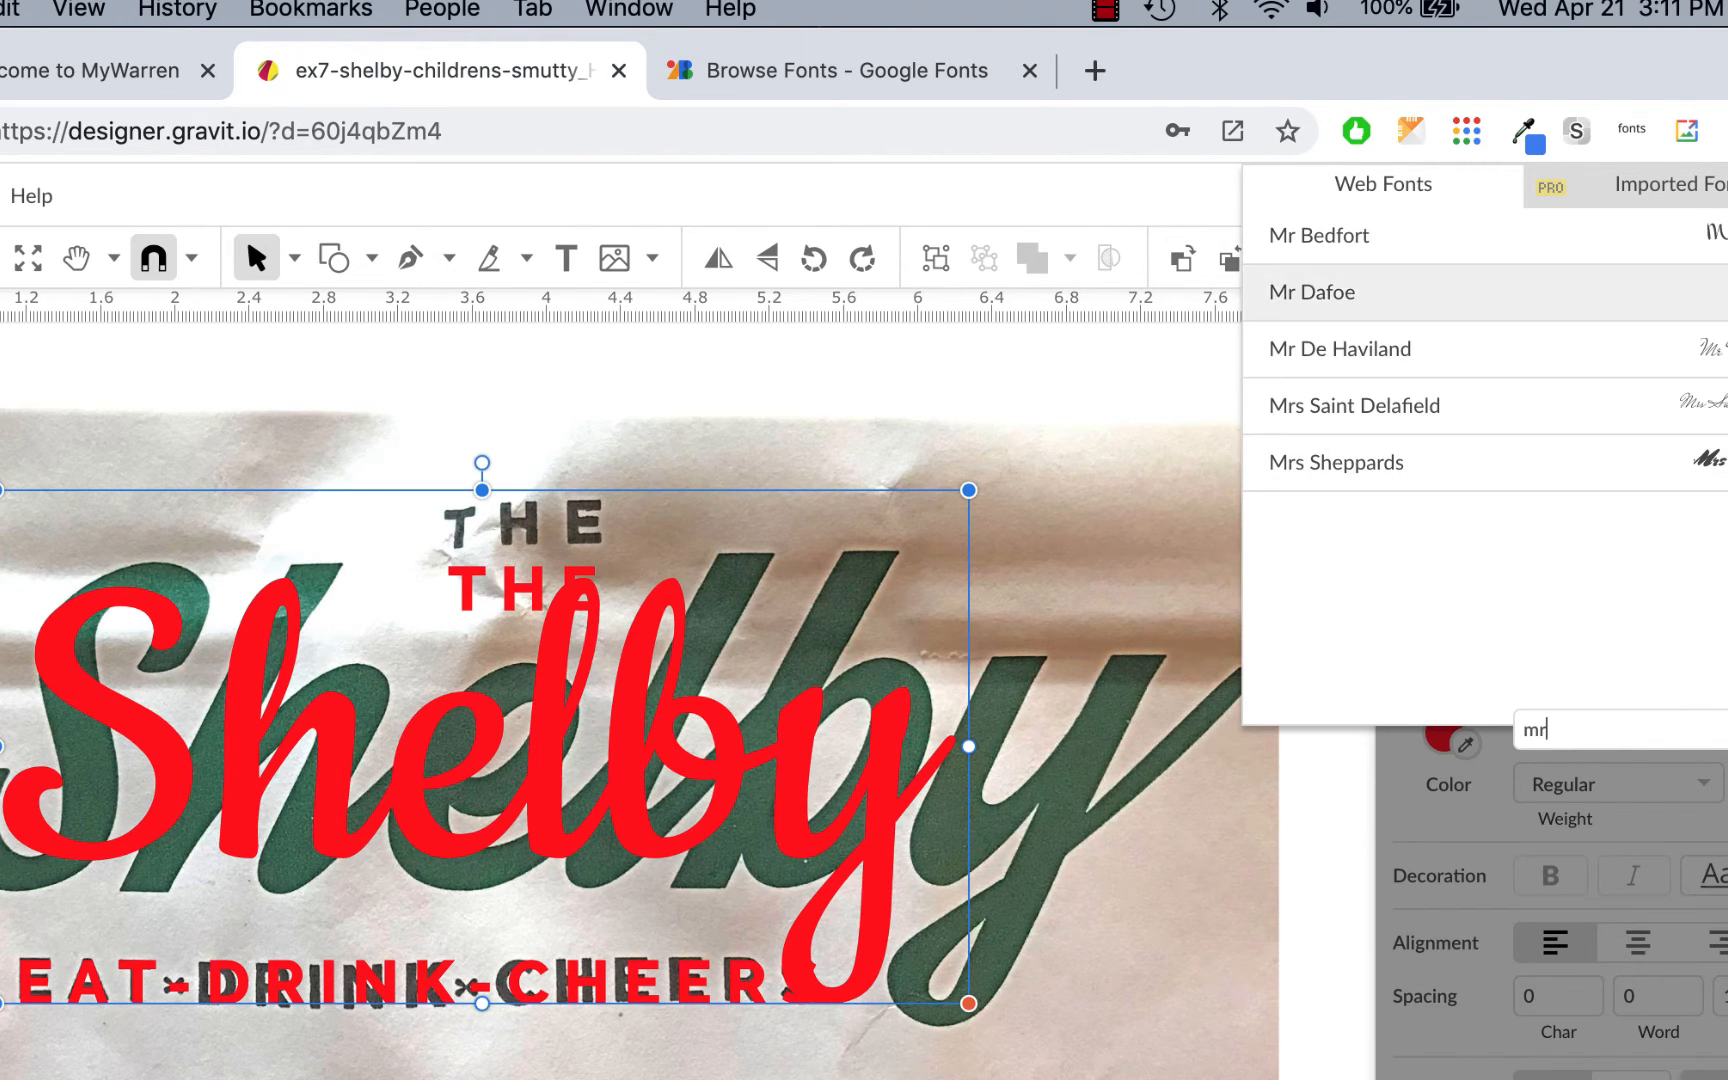
left_click(1578, 300)
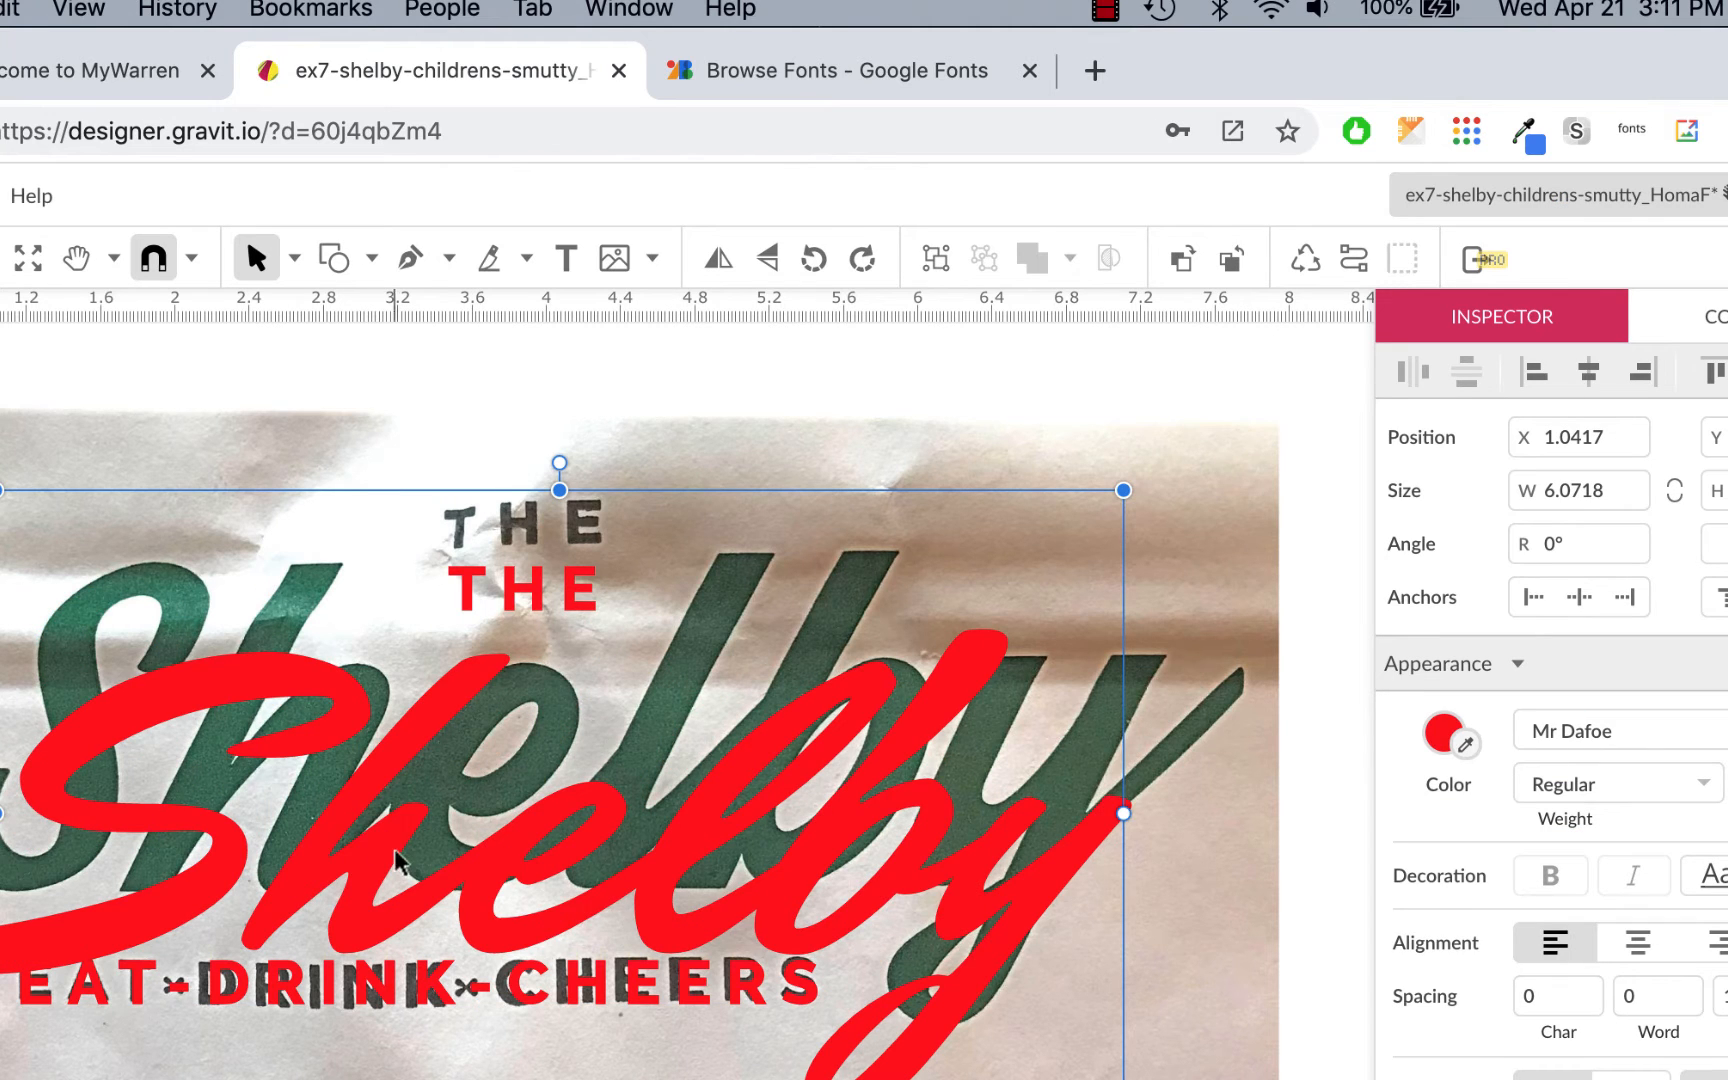
left_click_drag(395, 851, 401, 755)
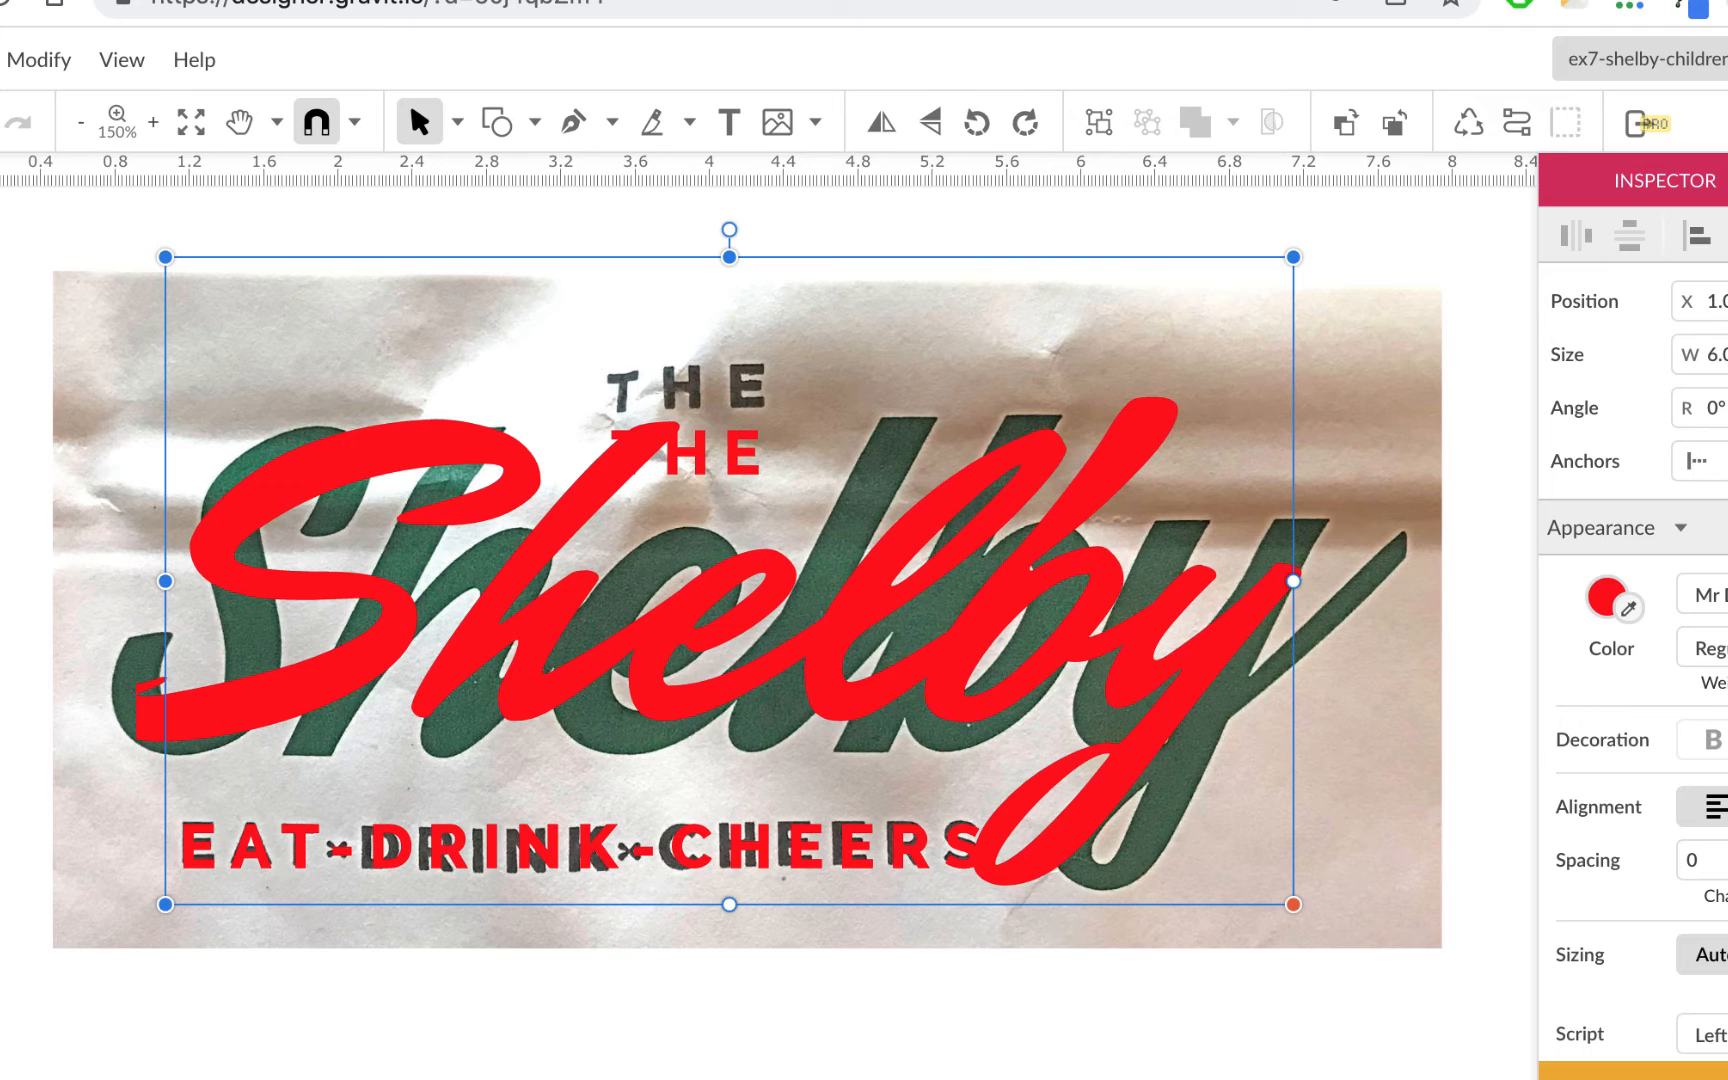
key("super+z")
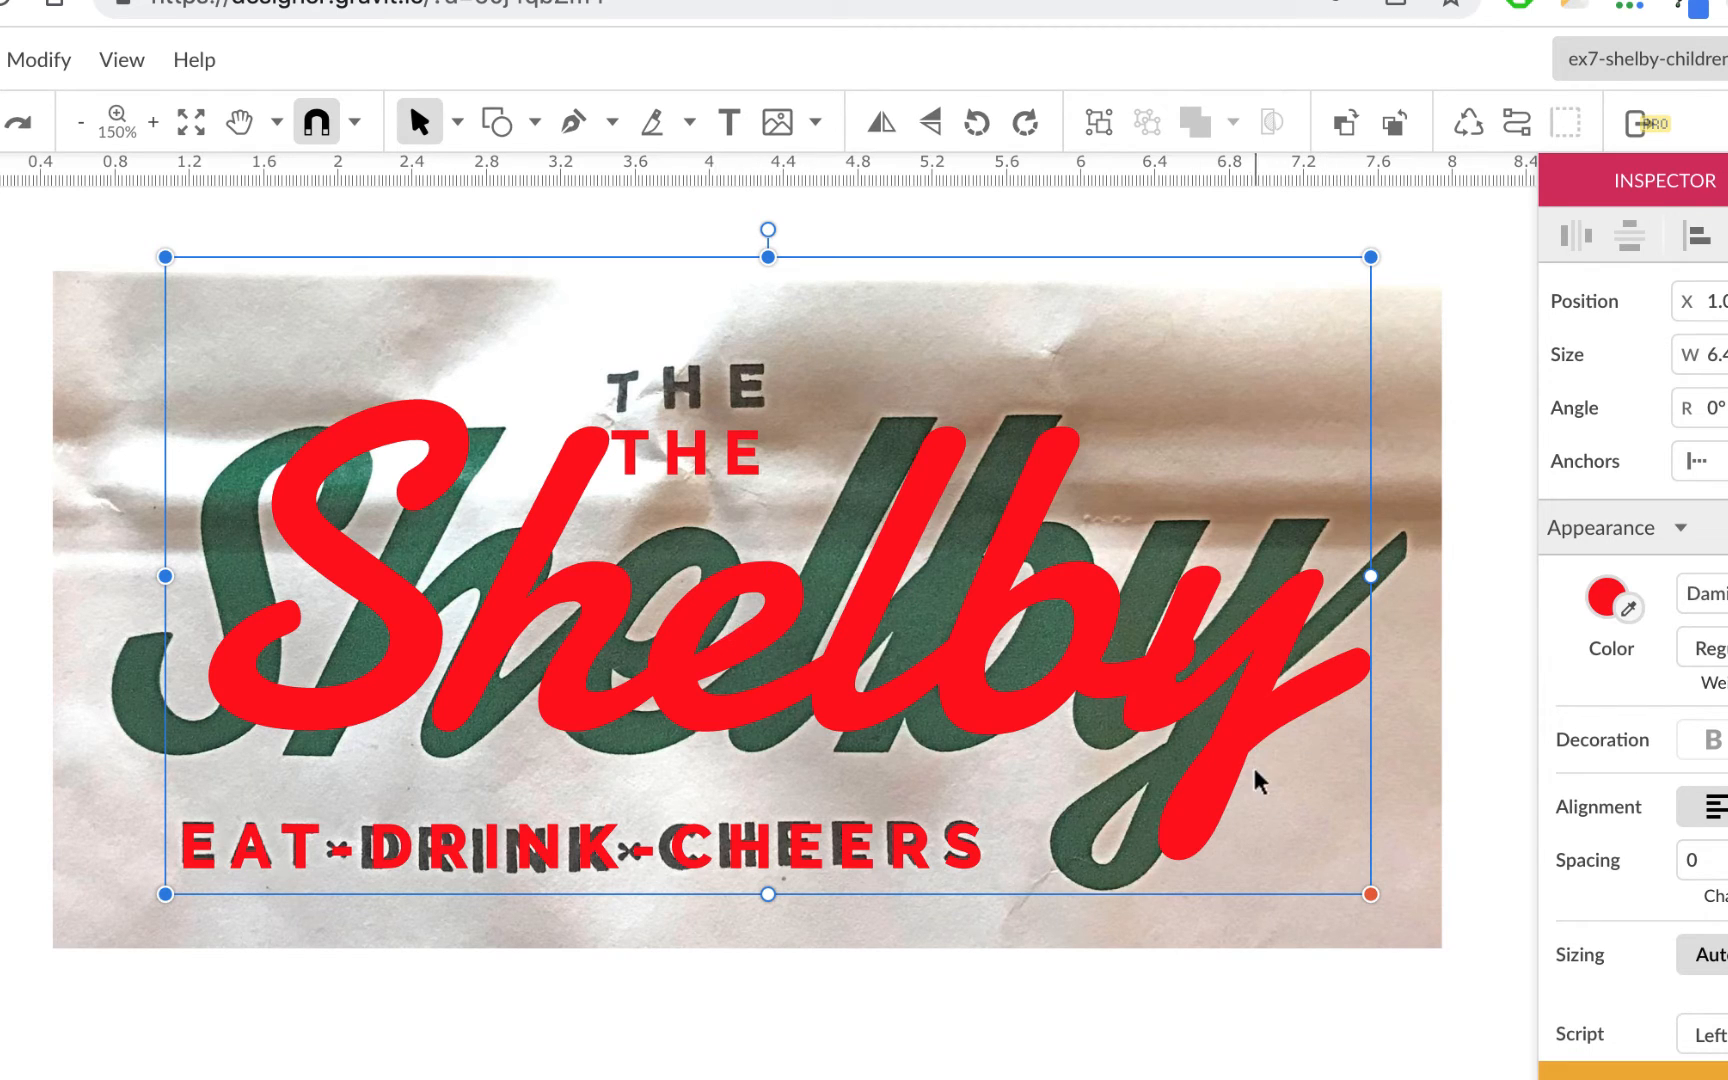
Step: Reposition the red Shelby text over the green lettering, then place a duplicate of it below the photo
left_click_drag(438, 461, 383, 481)
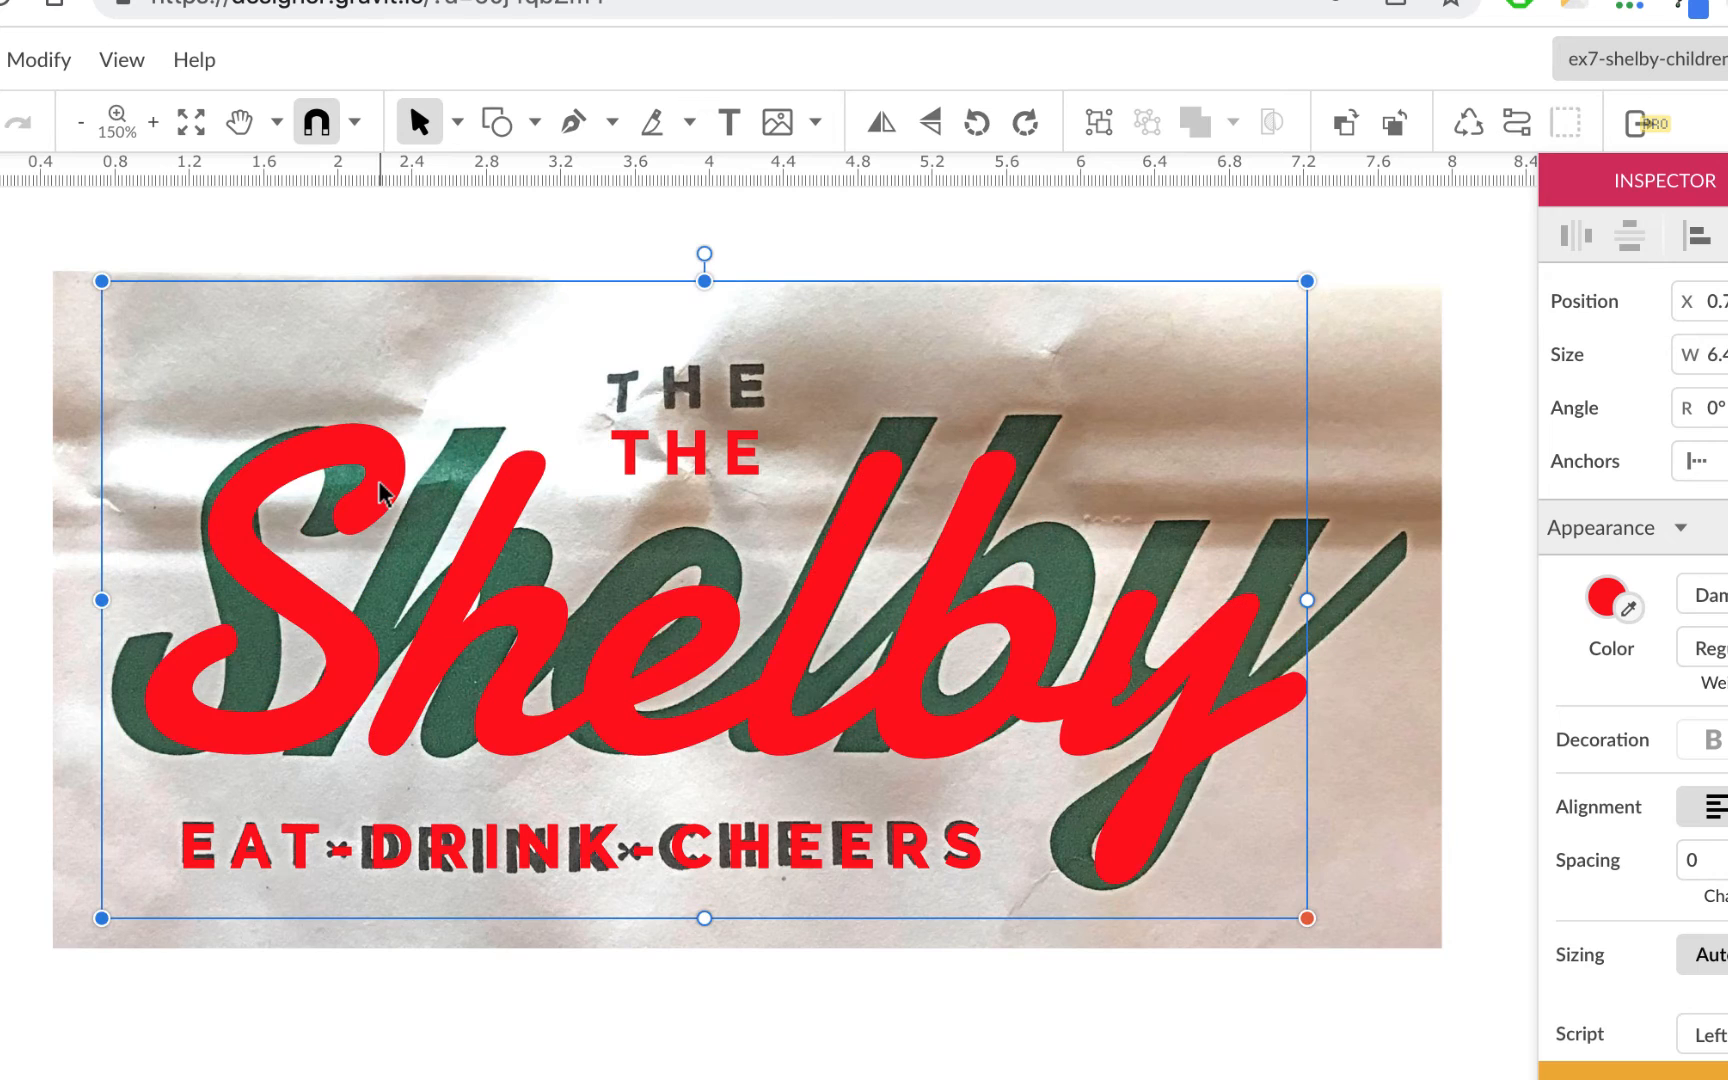
left_click_drag(500, 562, 579, 501)
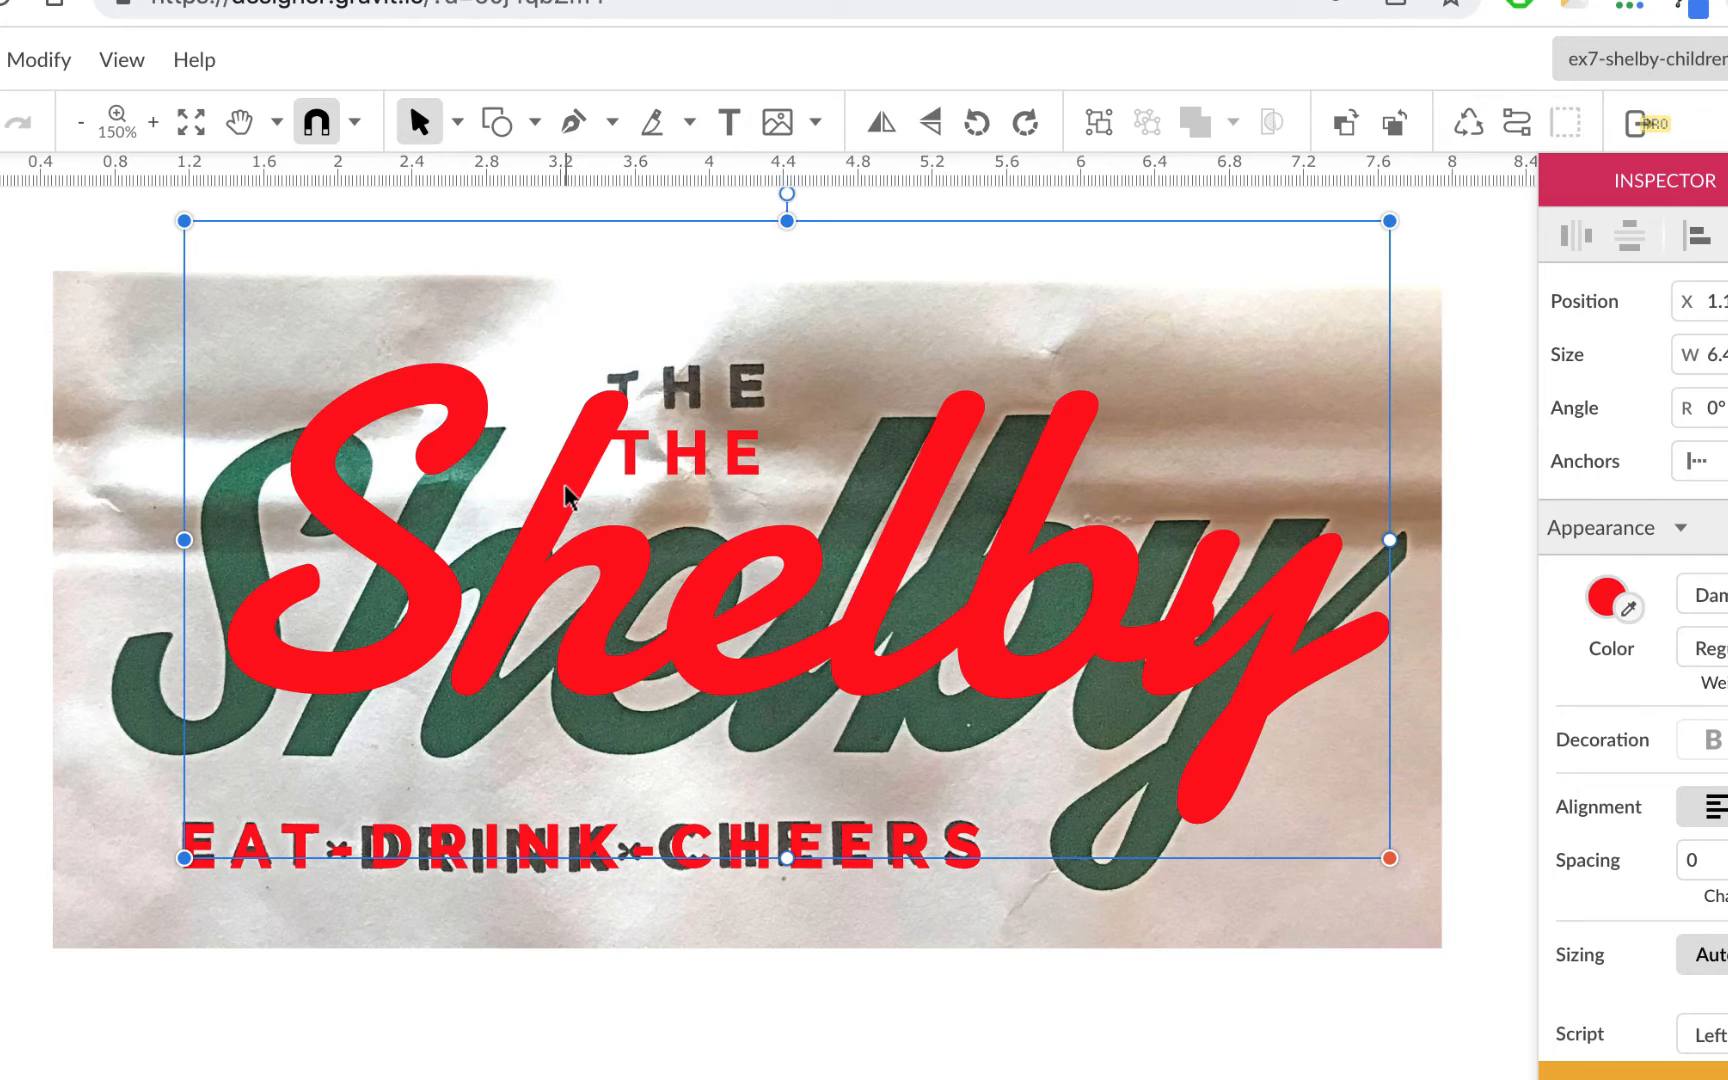
left_click_drag(565, 492, 945, 1003)
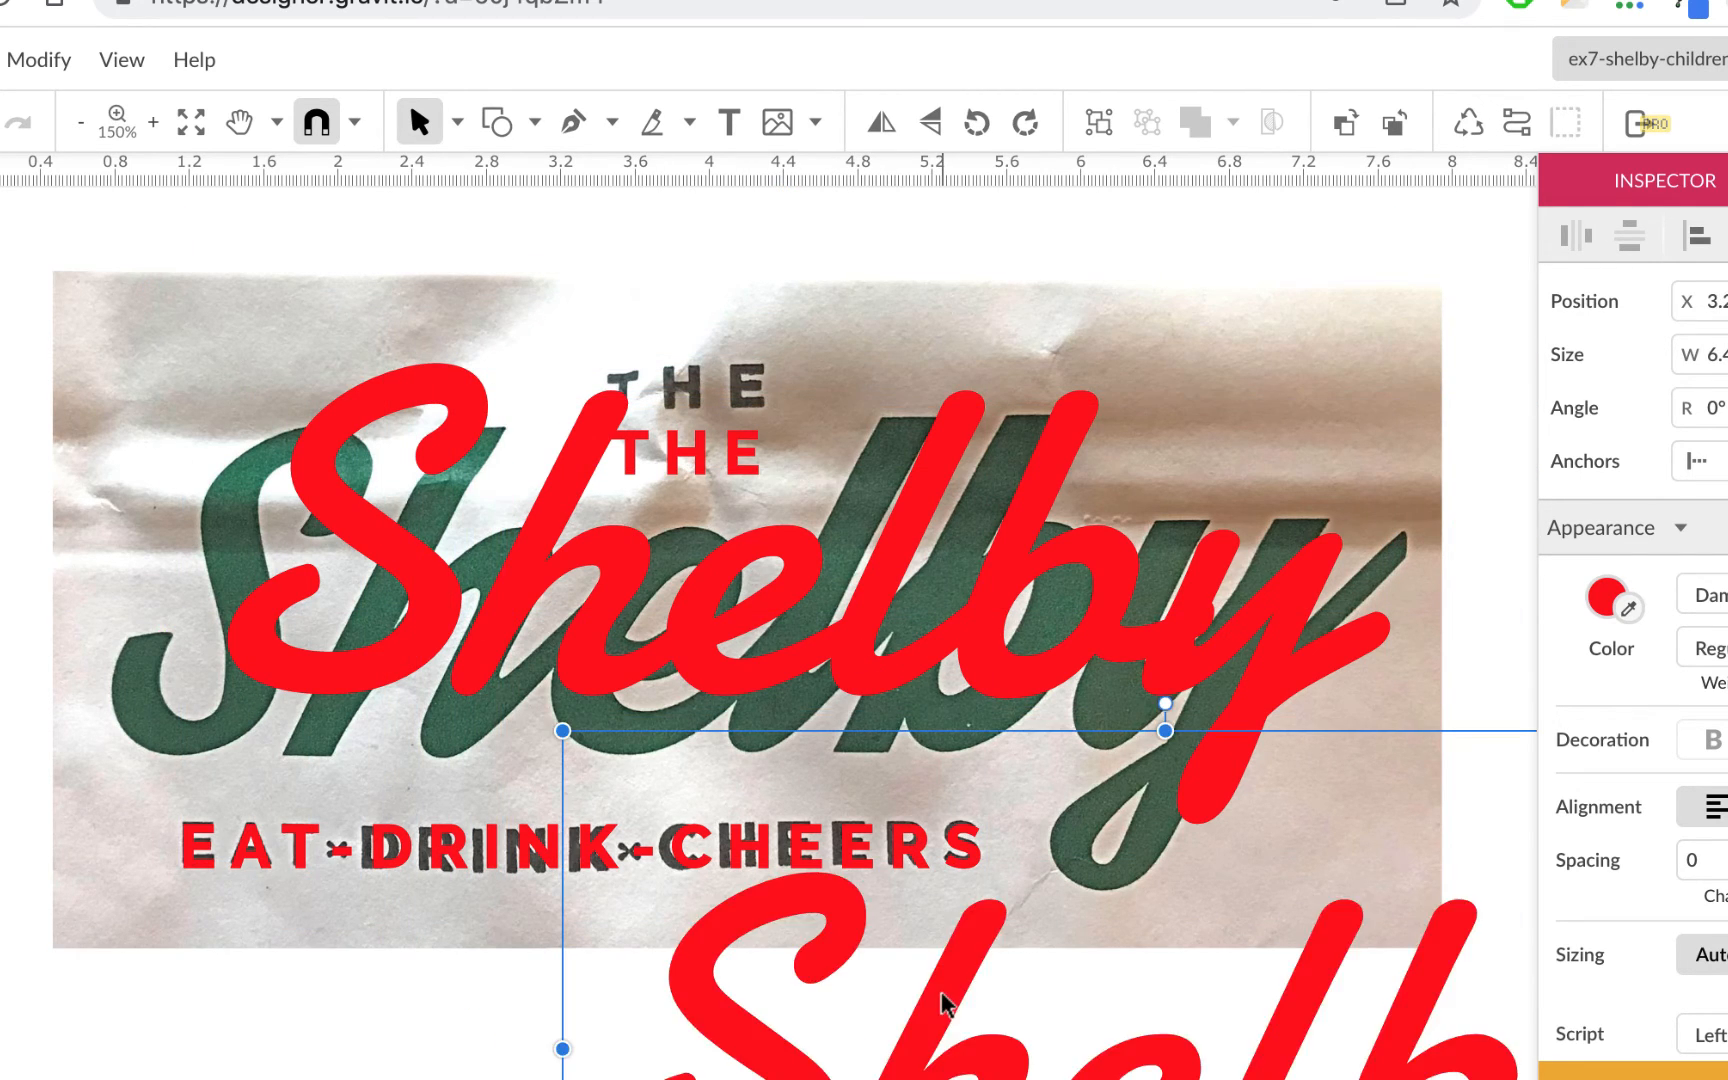
Step: Delete "helby" from the Shelby text overlaying the green lettering, leaving only the S
left_click(565, 620)
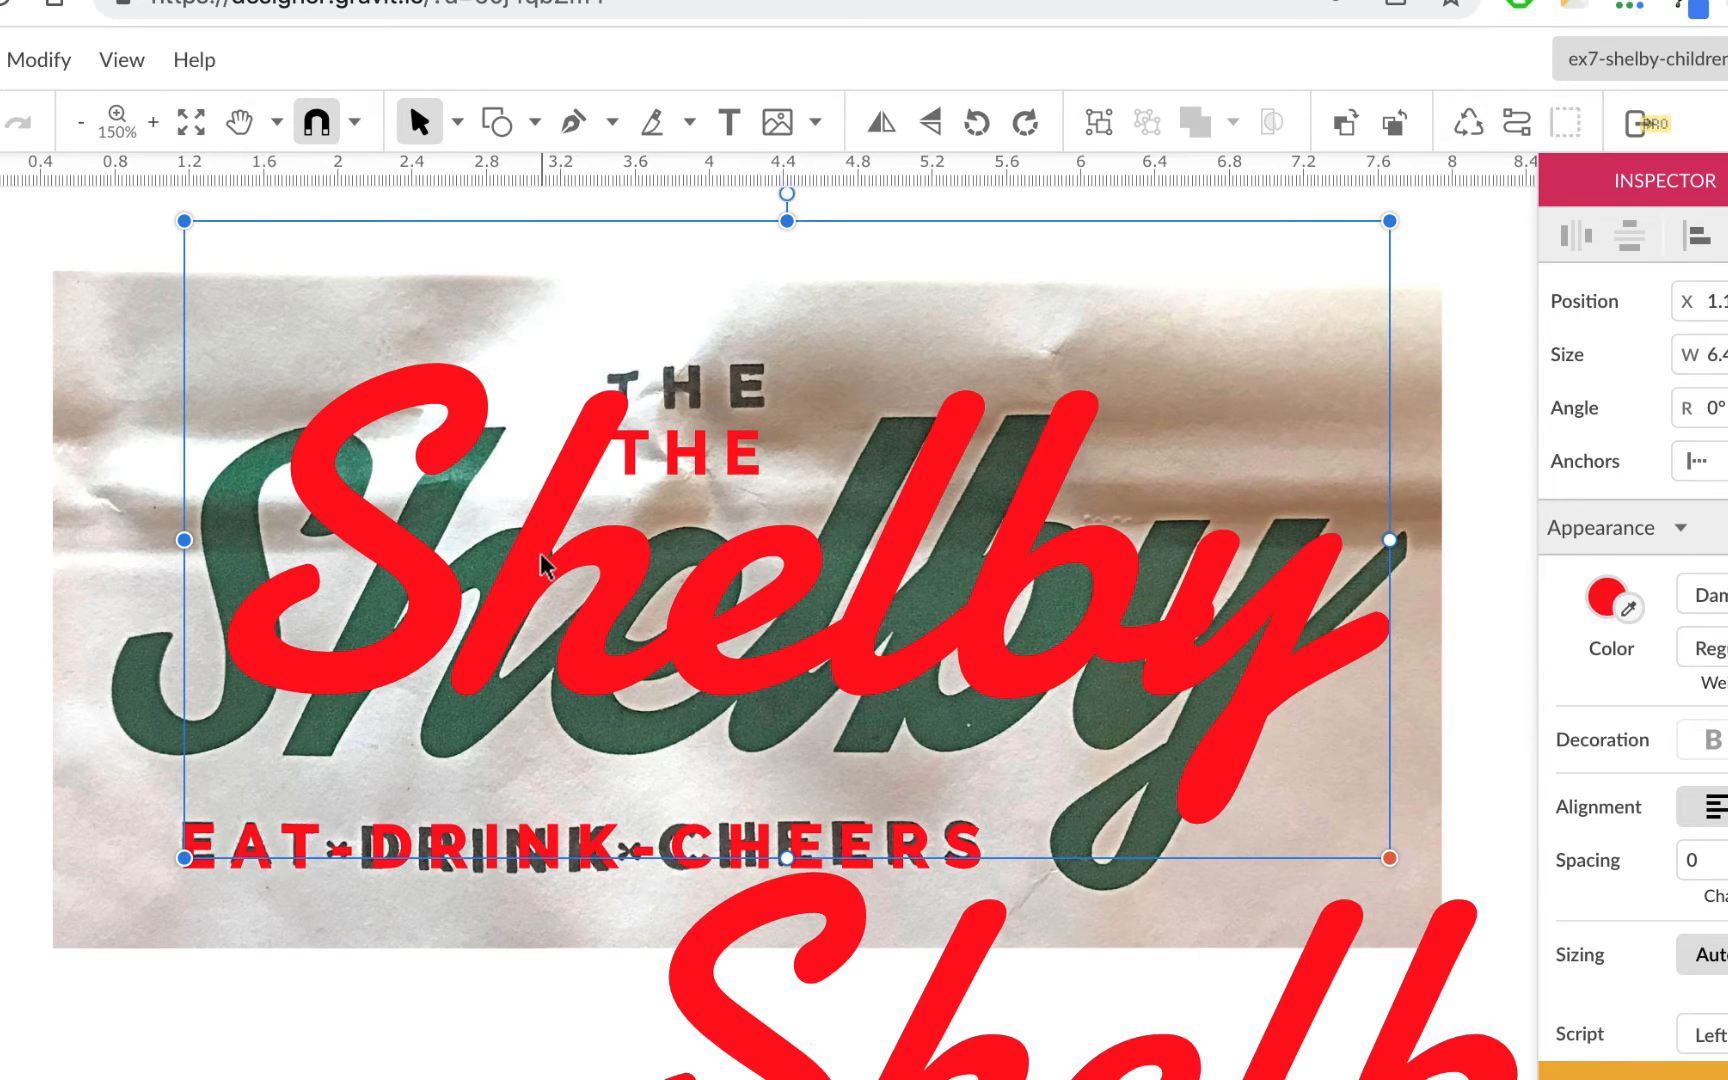
left_click(410, 568)
left_click_drag(476, 585, 1455, 670)
key("BackSpace")
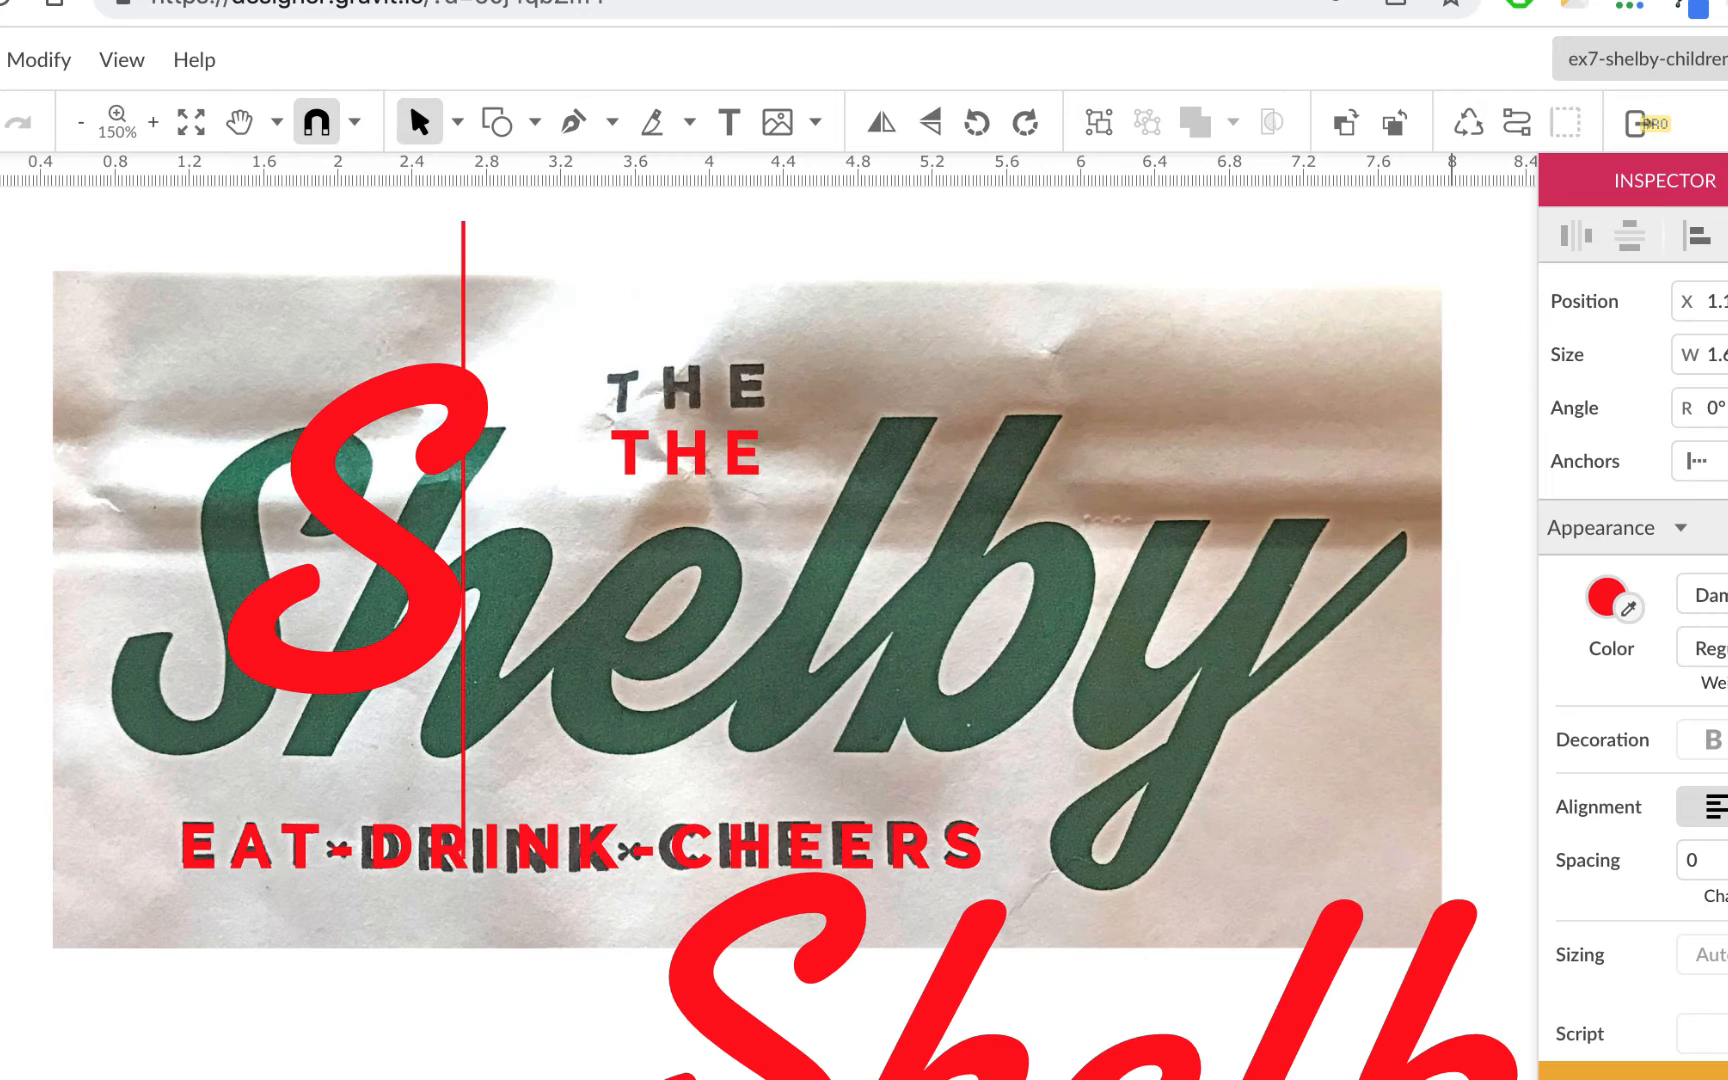
key("Escape")
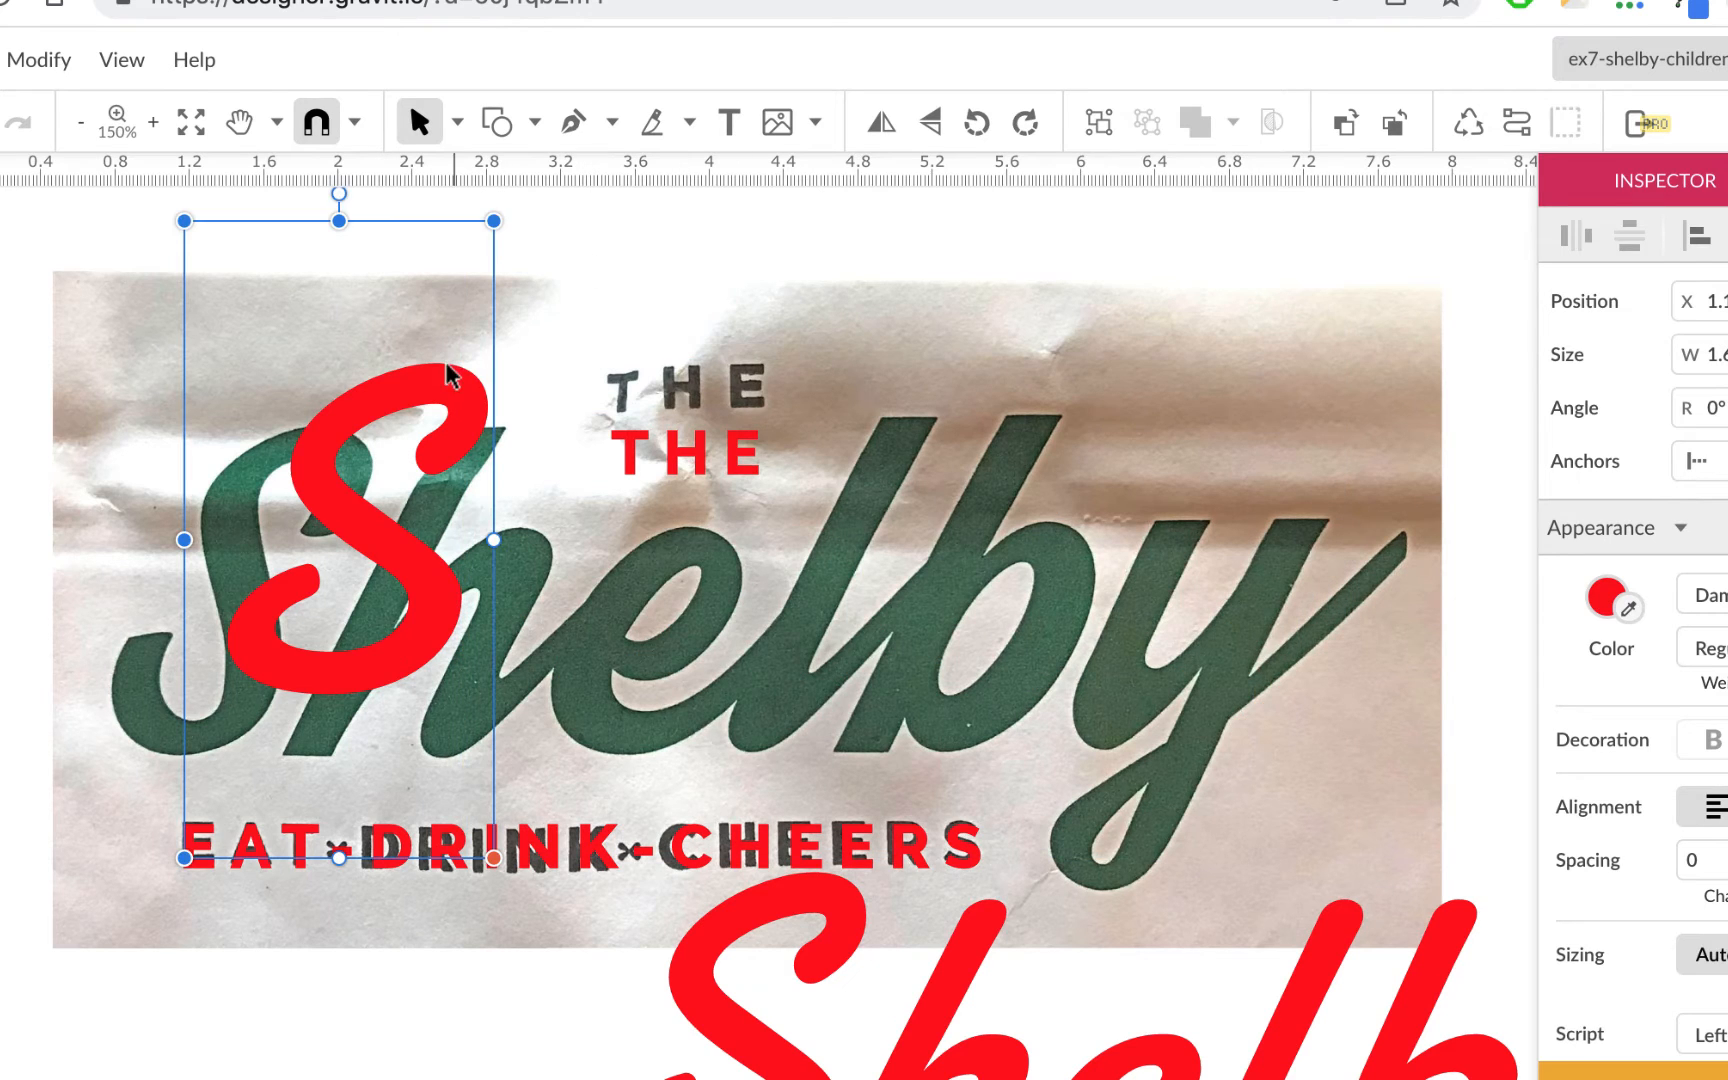
Step: Move the red S over the green S, narrow it, then enlarge it to about 1.5 wide and realign it
left_click_drag(446, 384, 345, 447)
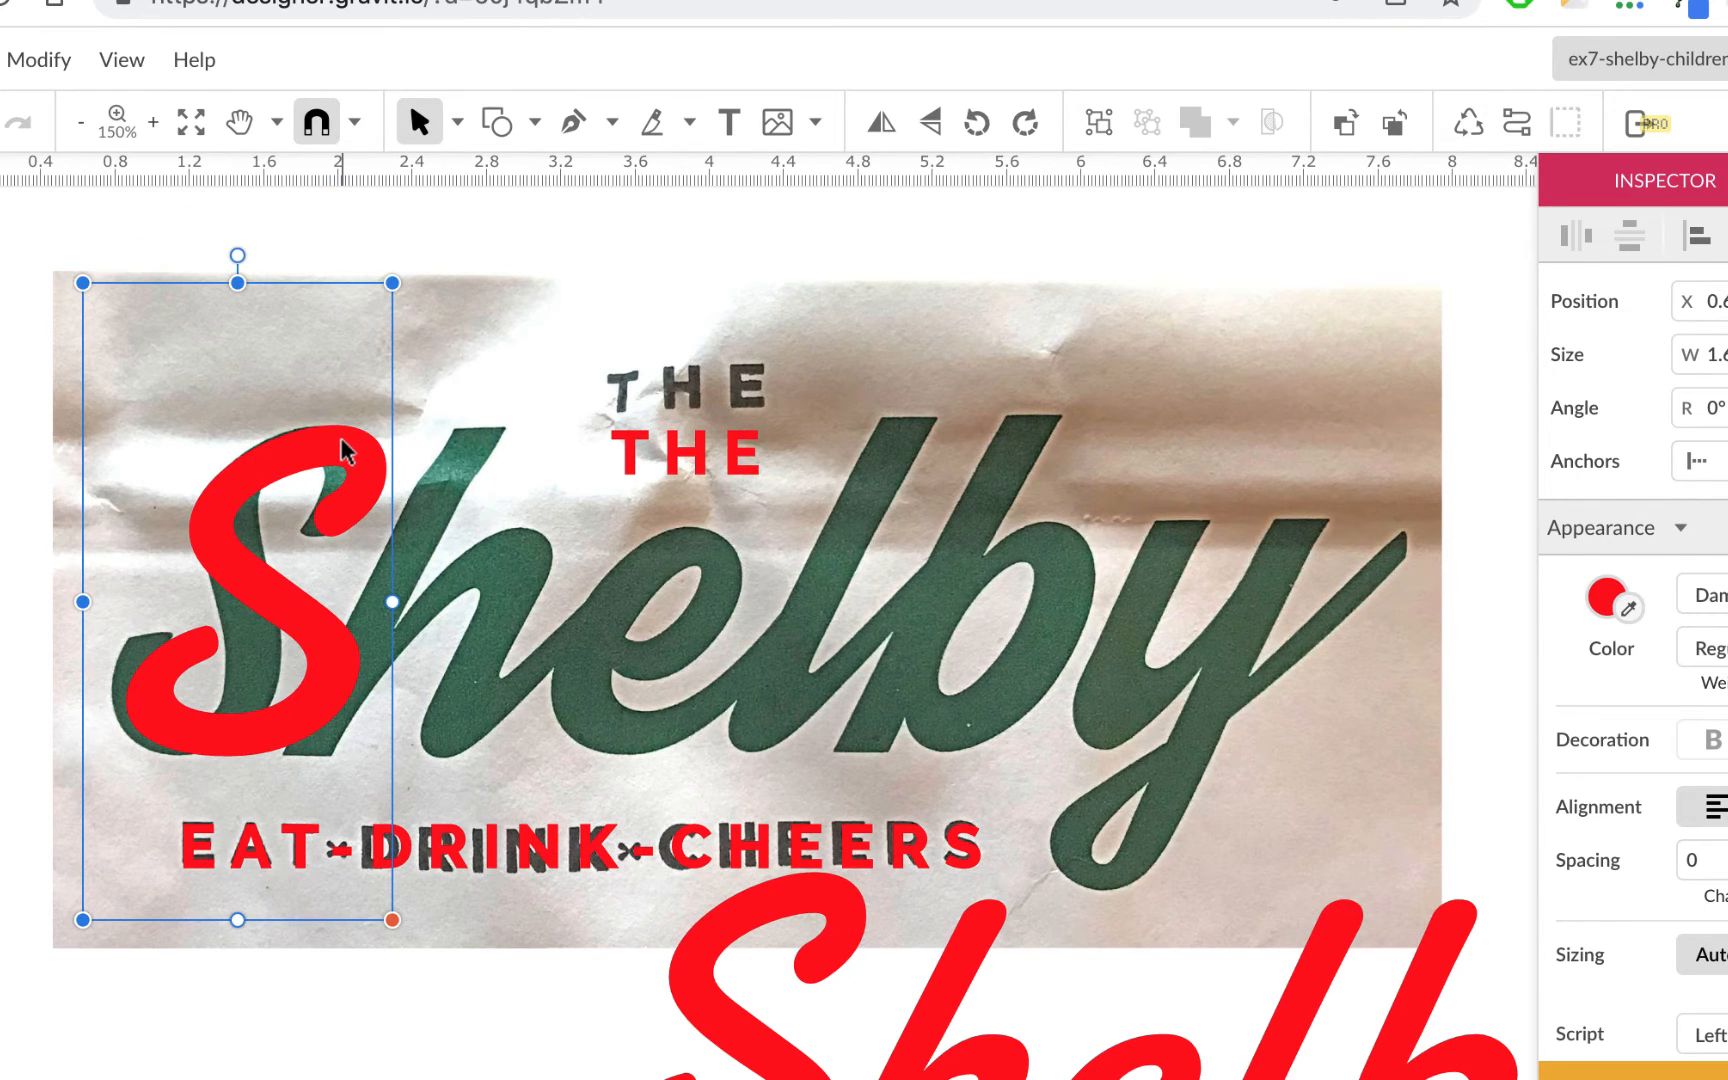
left_click_drag(396, 602, 346, 602)
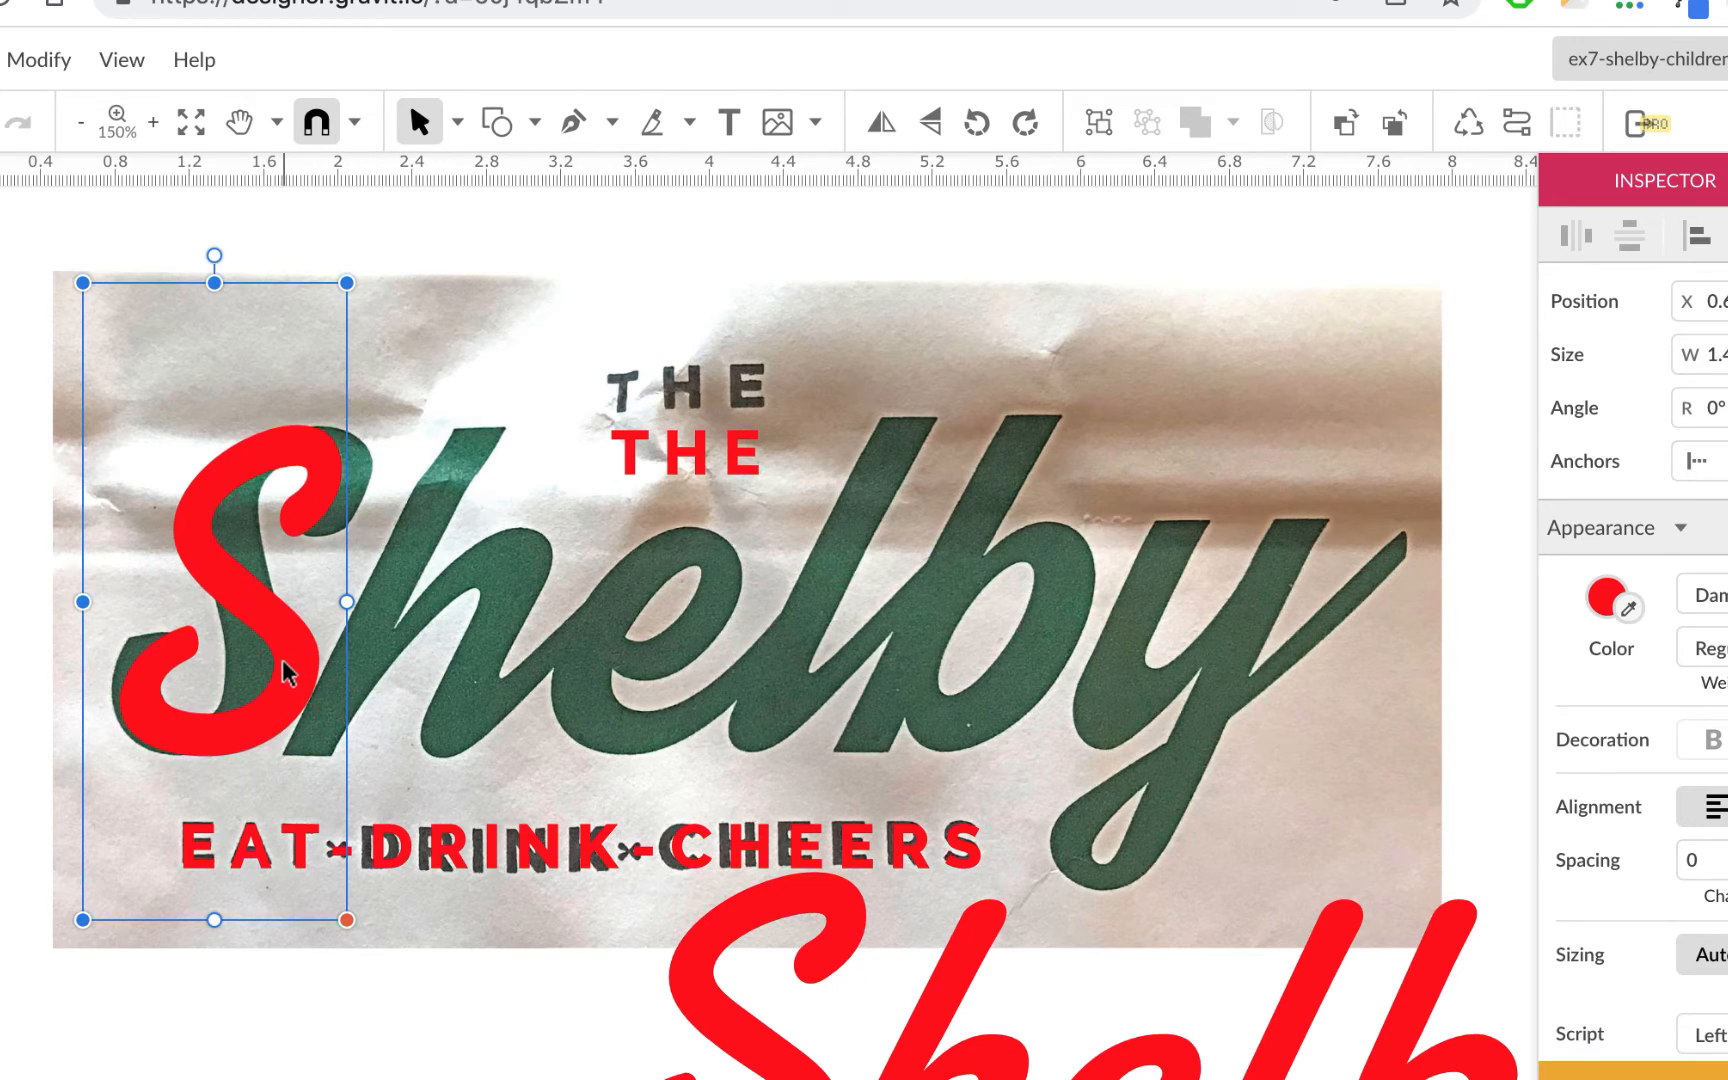
left_click_drag(283, 665, 280, 665)
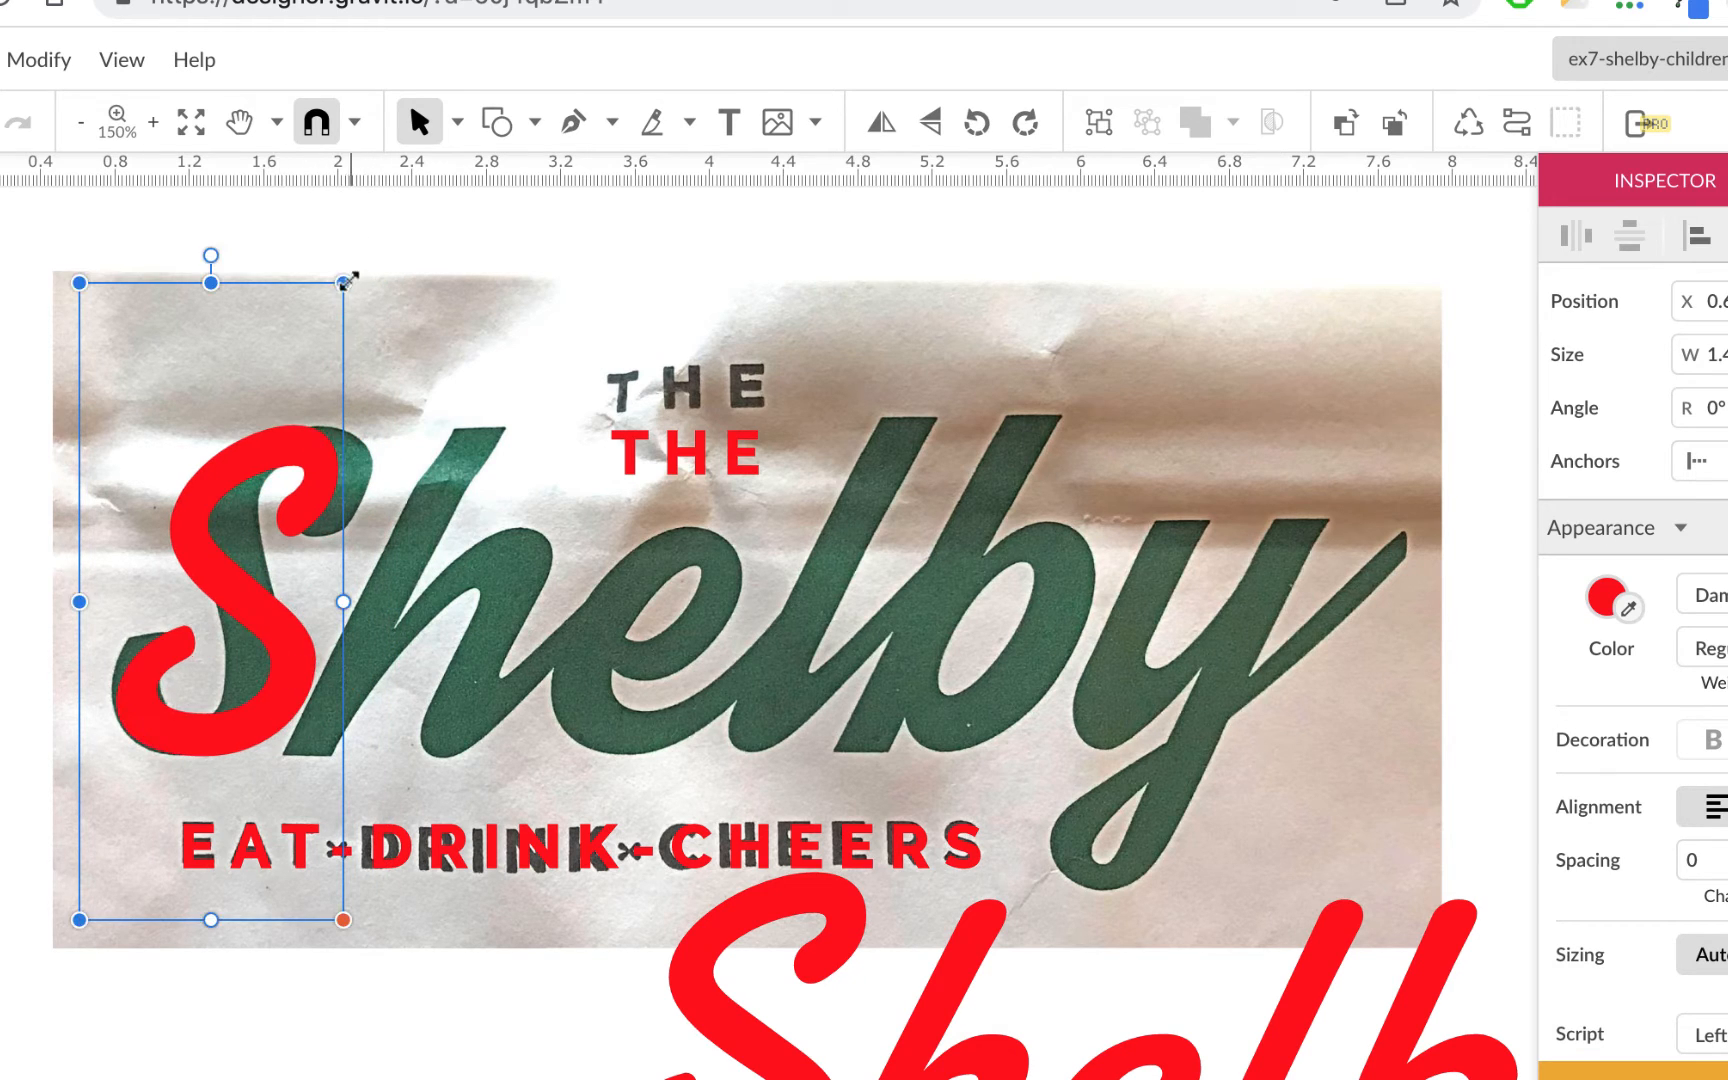
left_click_drag(345, 281, 363, 277)
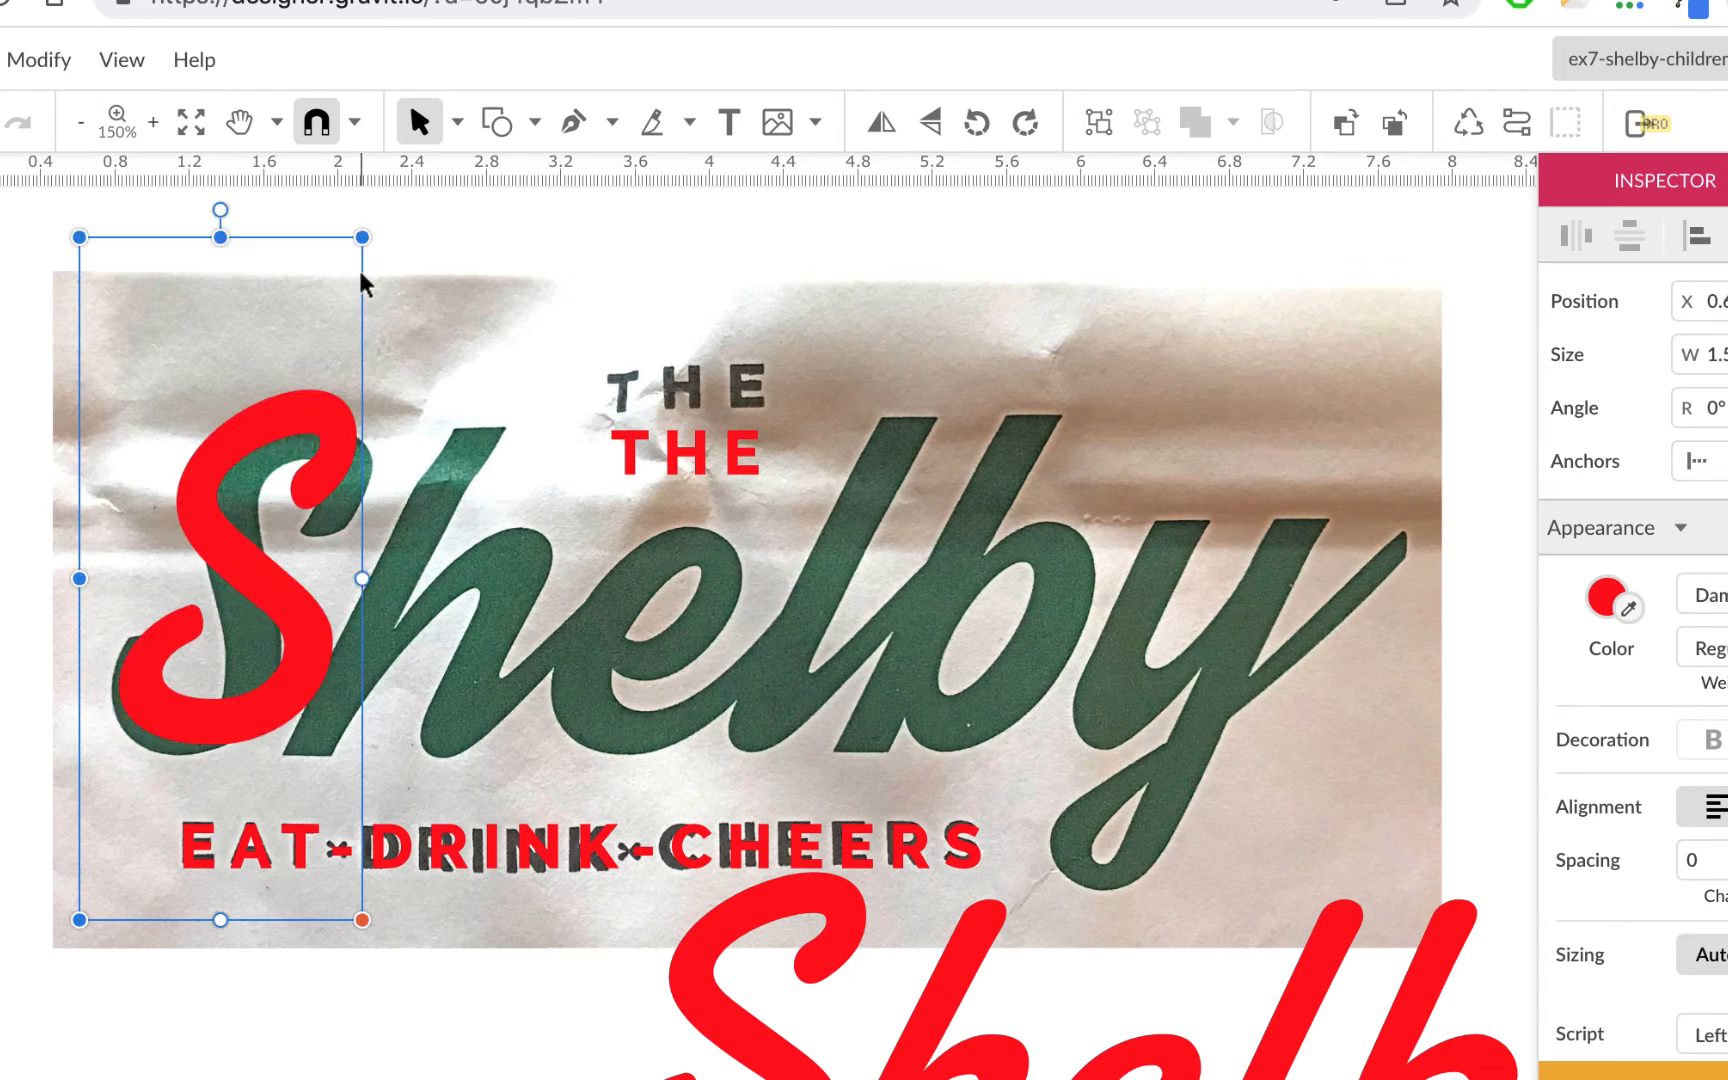
left_click_drag(301, 424, 293, 440)
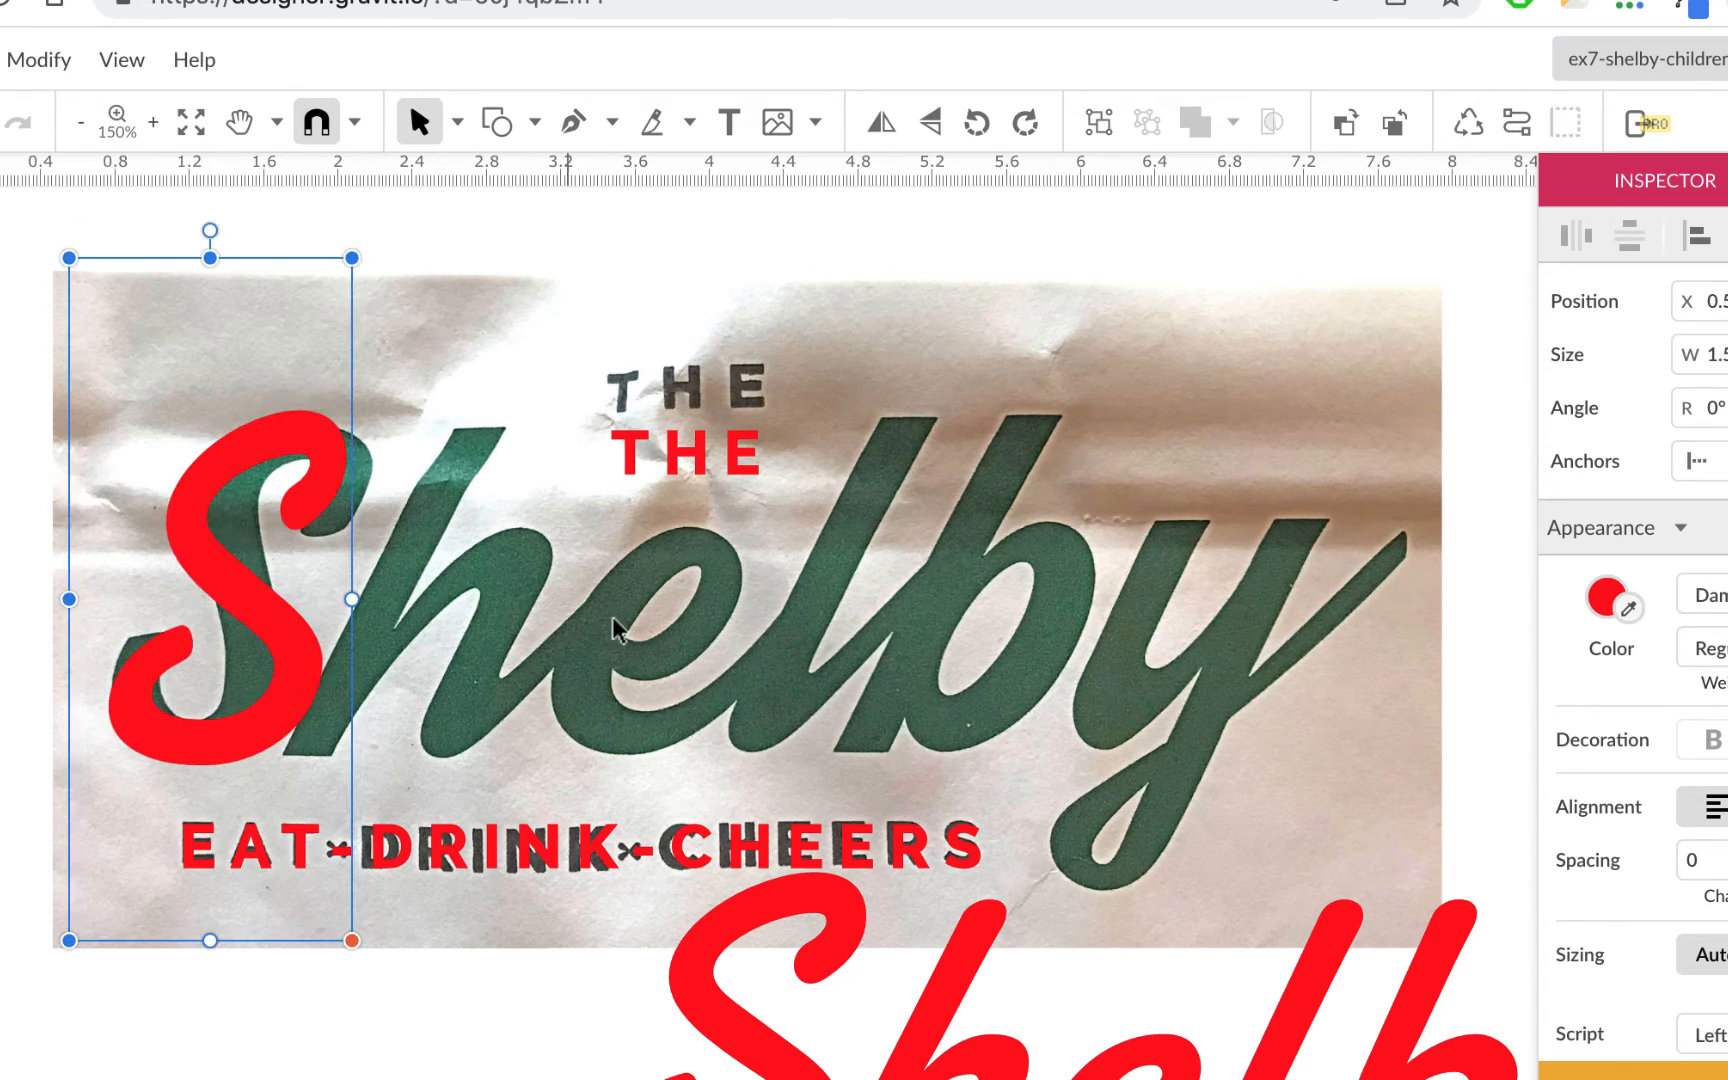
Step: Delete the S from the duplicate Shelby text so that it reads "helby"
left_click(845, 935)
scroll(941, 1012, "down", 3)
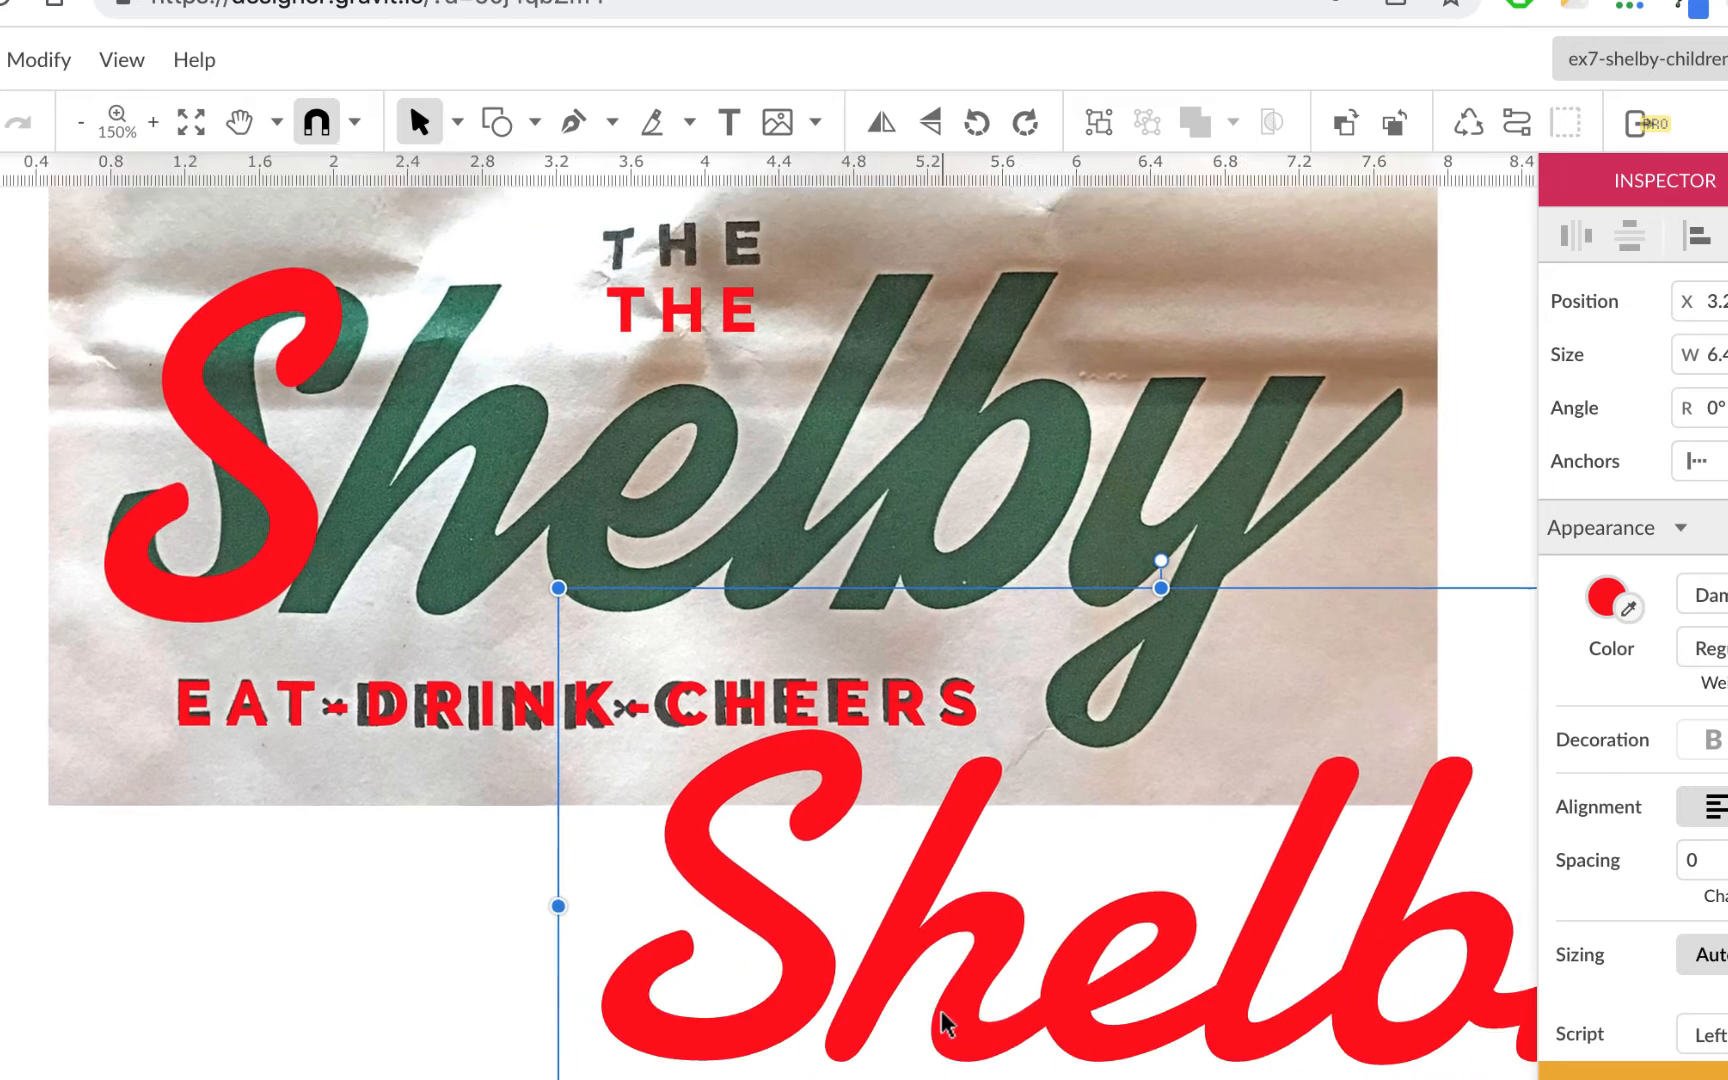
double_click(855, 917)
left_click_drag(855, 917, 585, 896)
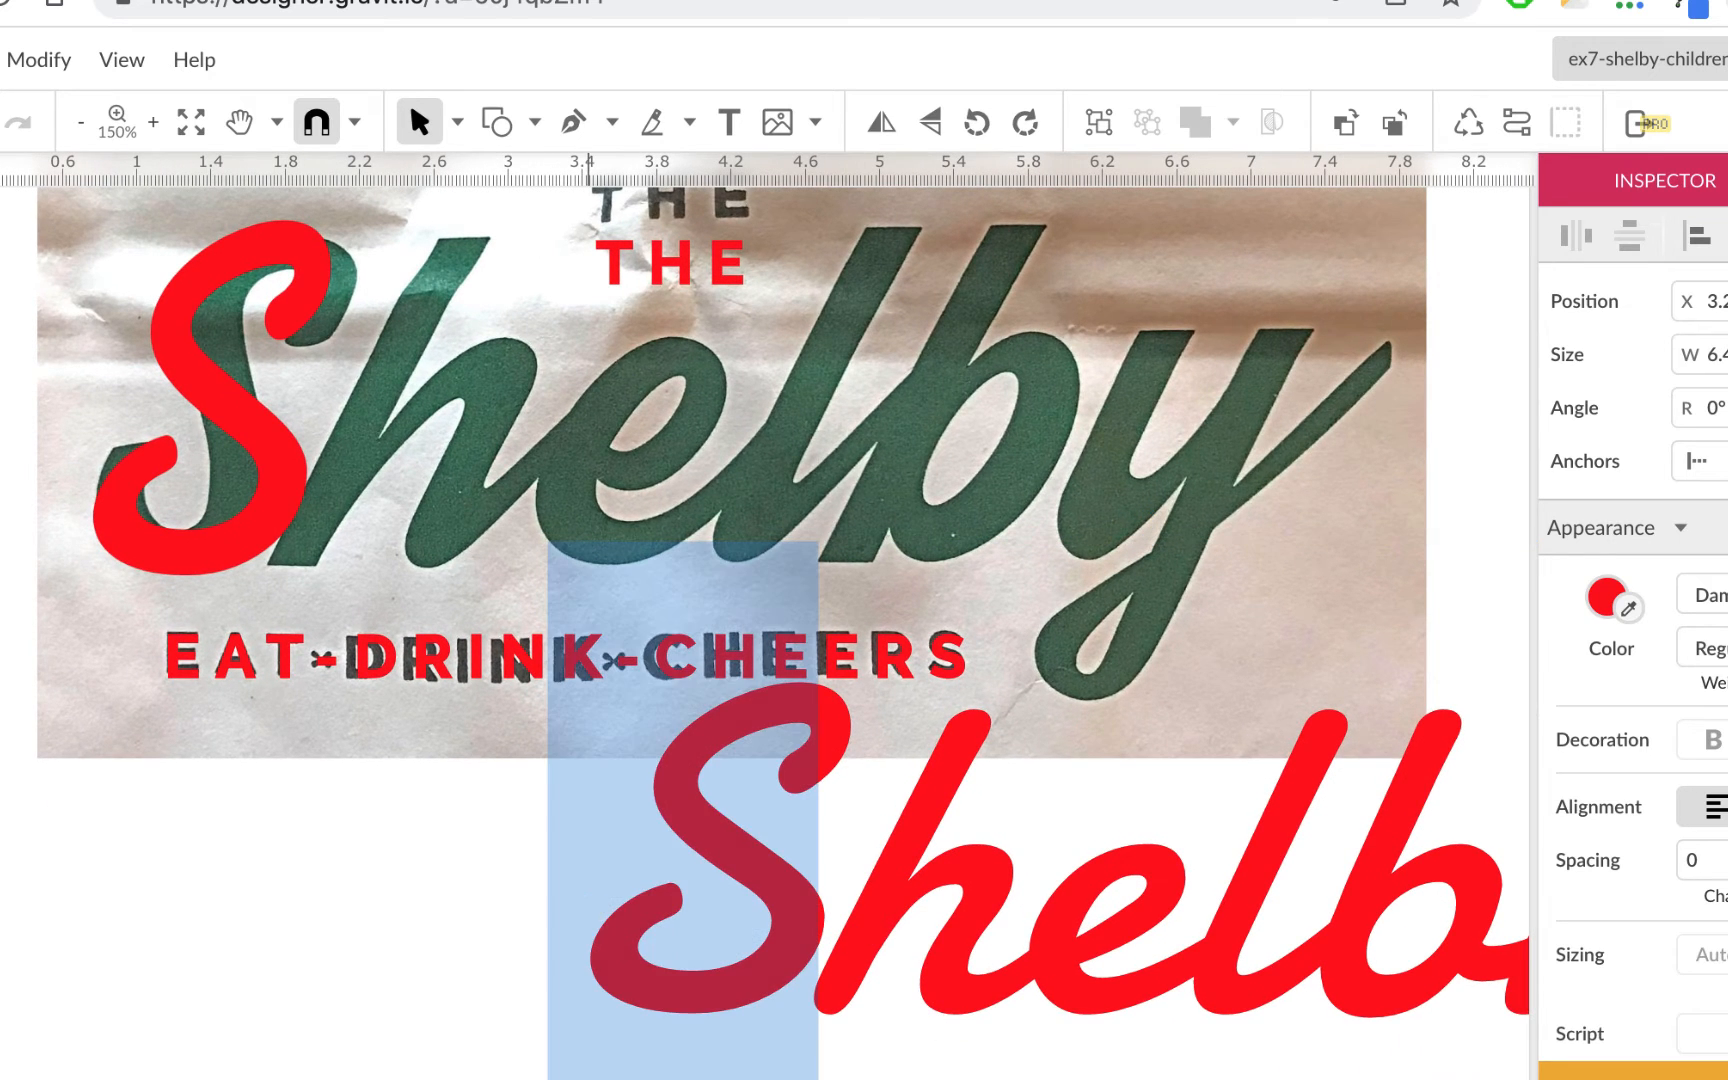
key("BackSpace")
key("Escape")
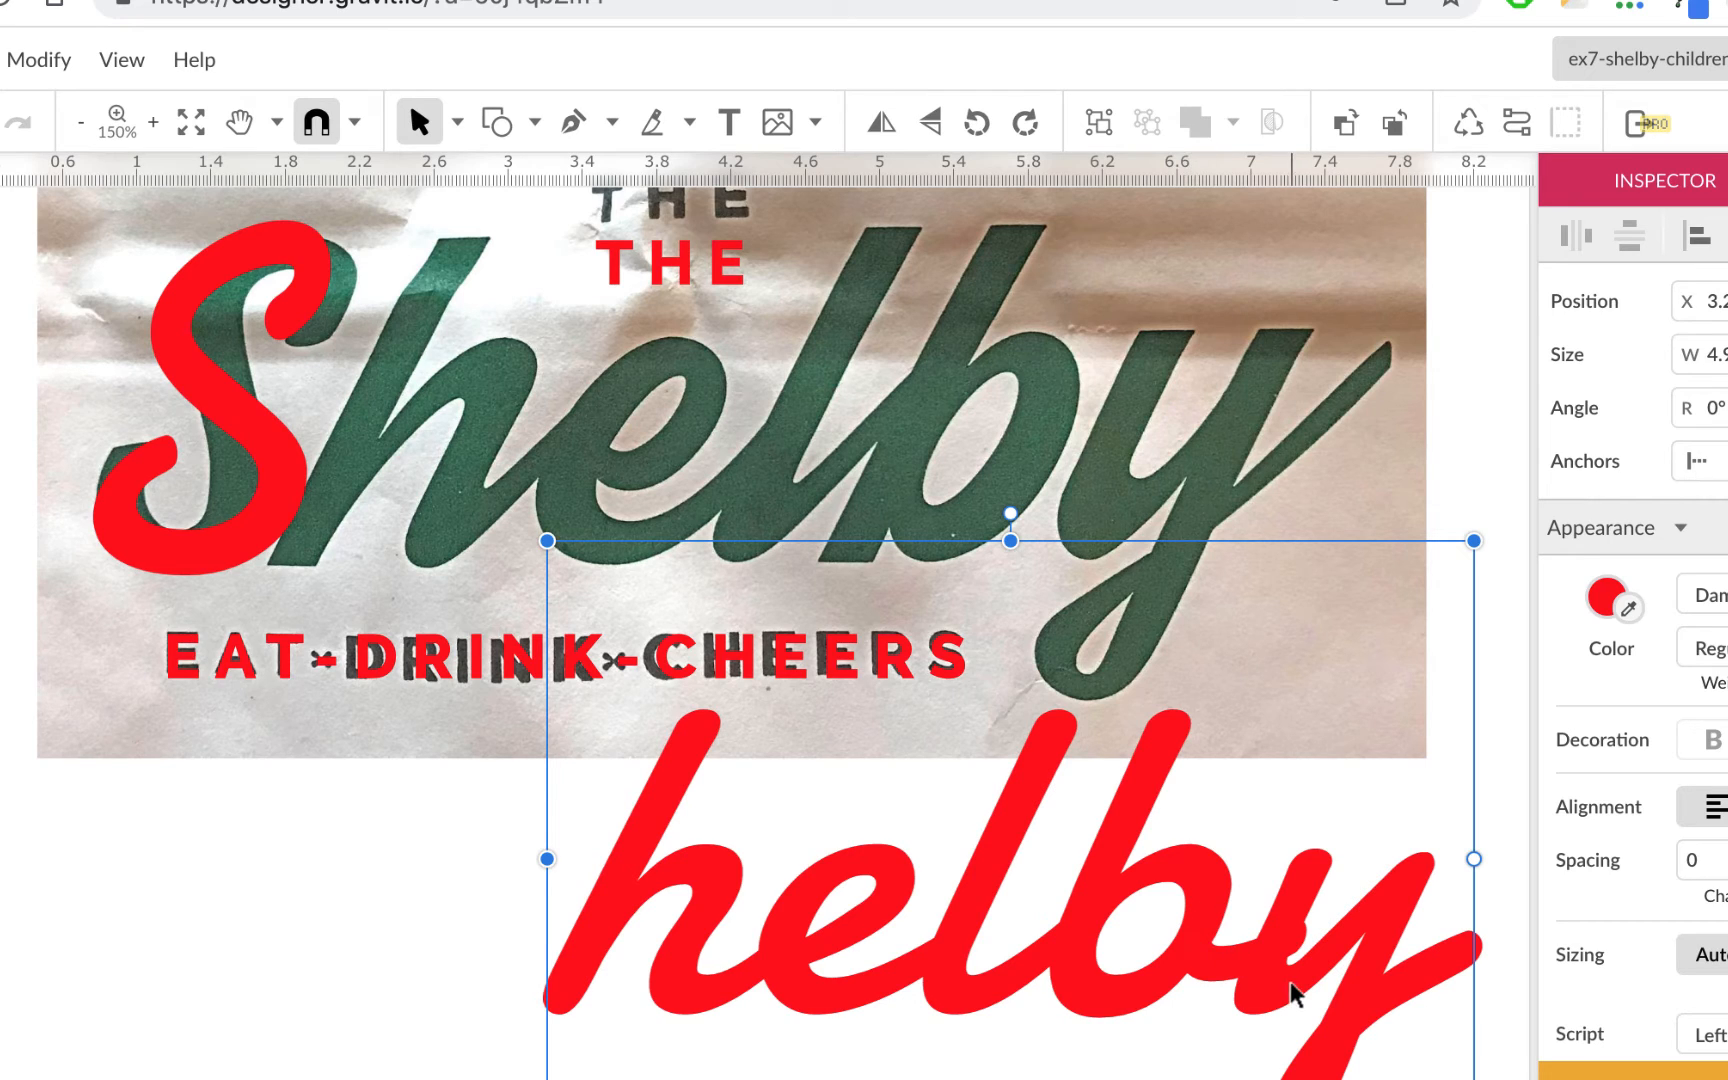
Step: Place a duplicate of the "helby" text in the empty area below the photo
double_click(1268, 966)
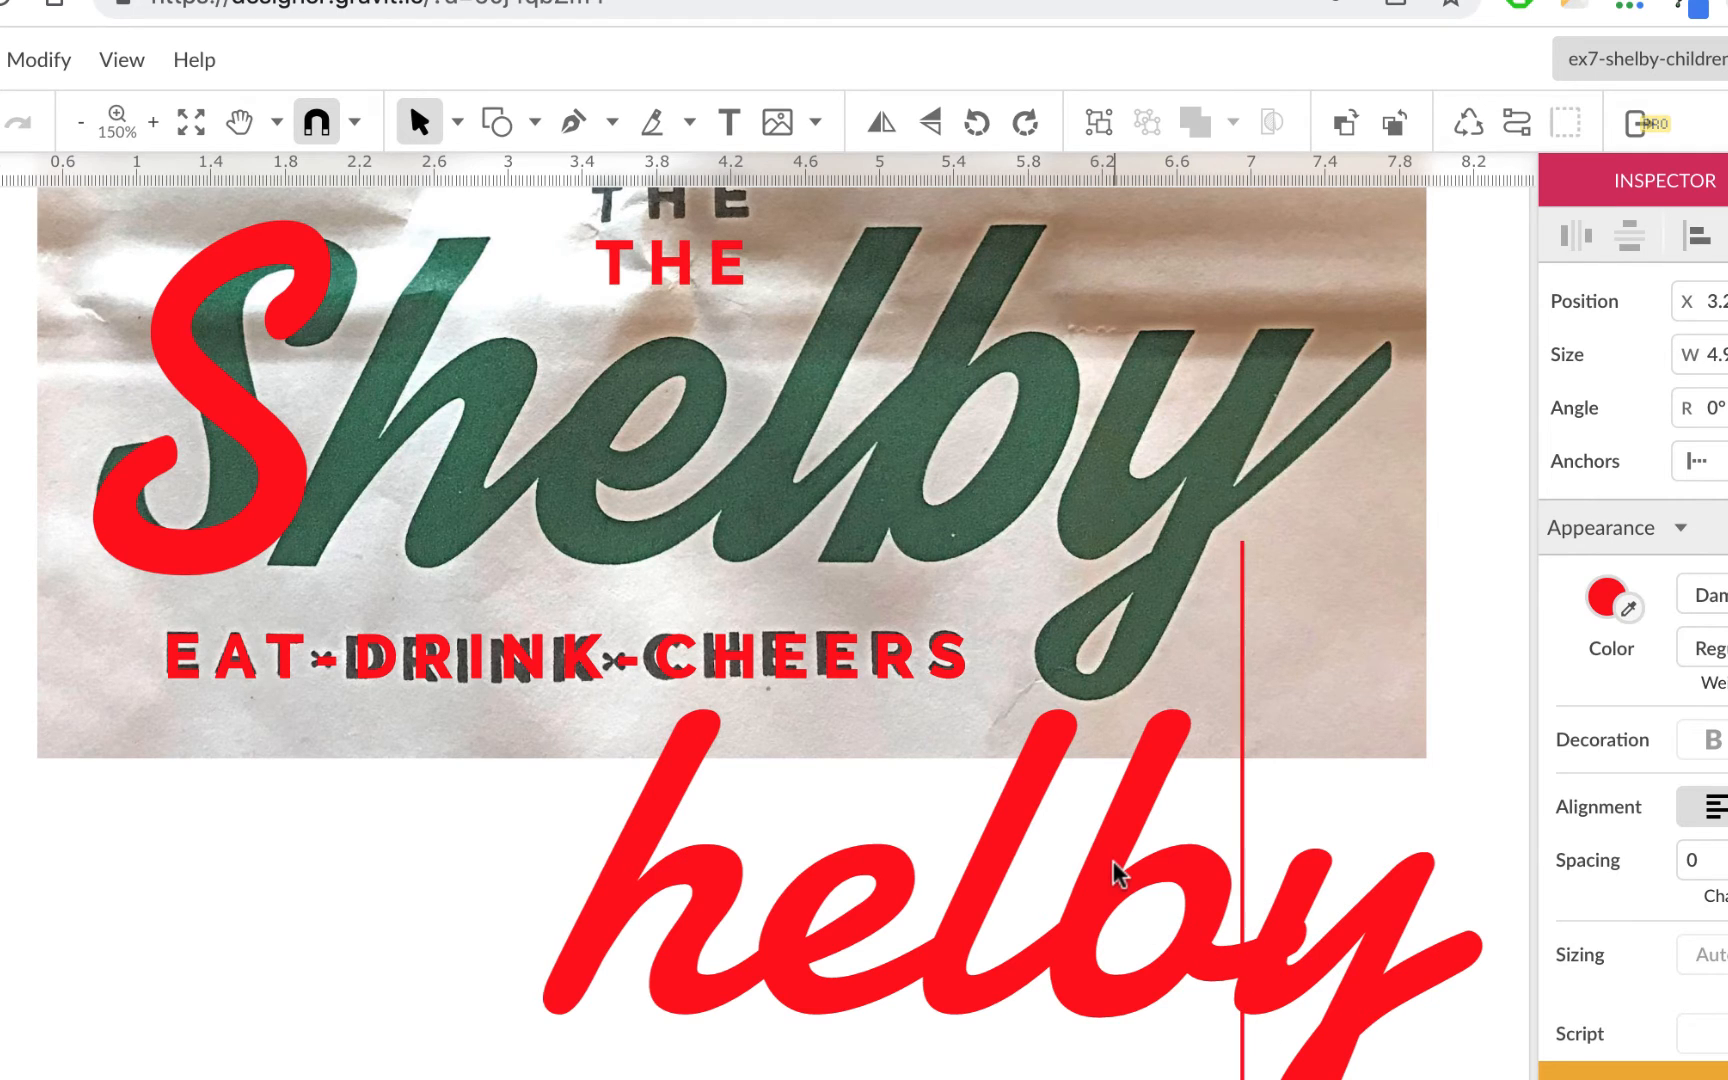
scroll(1112, 865, "right", 3)
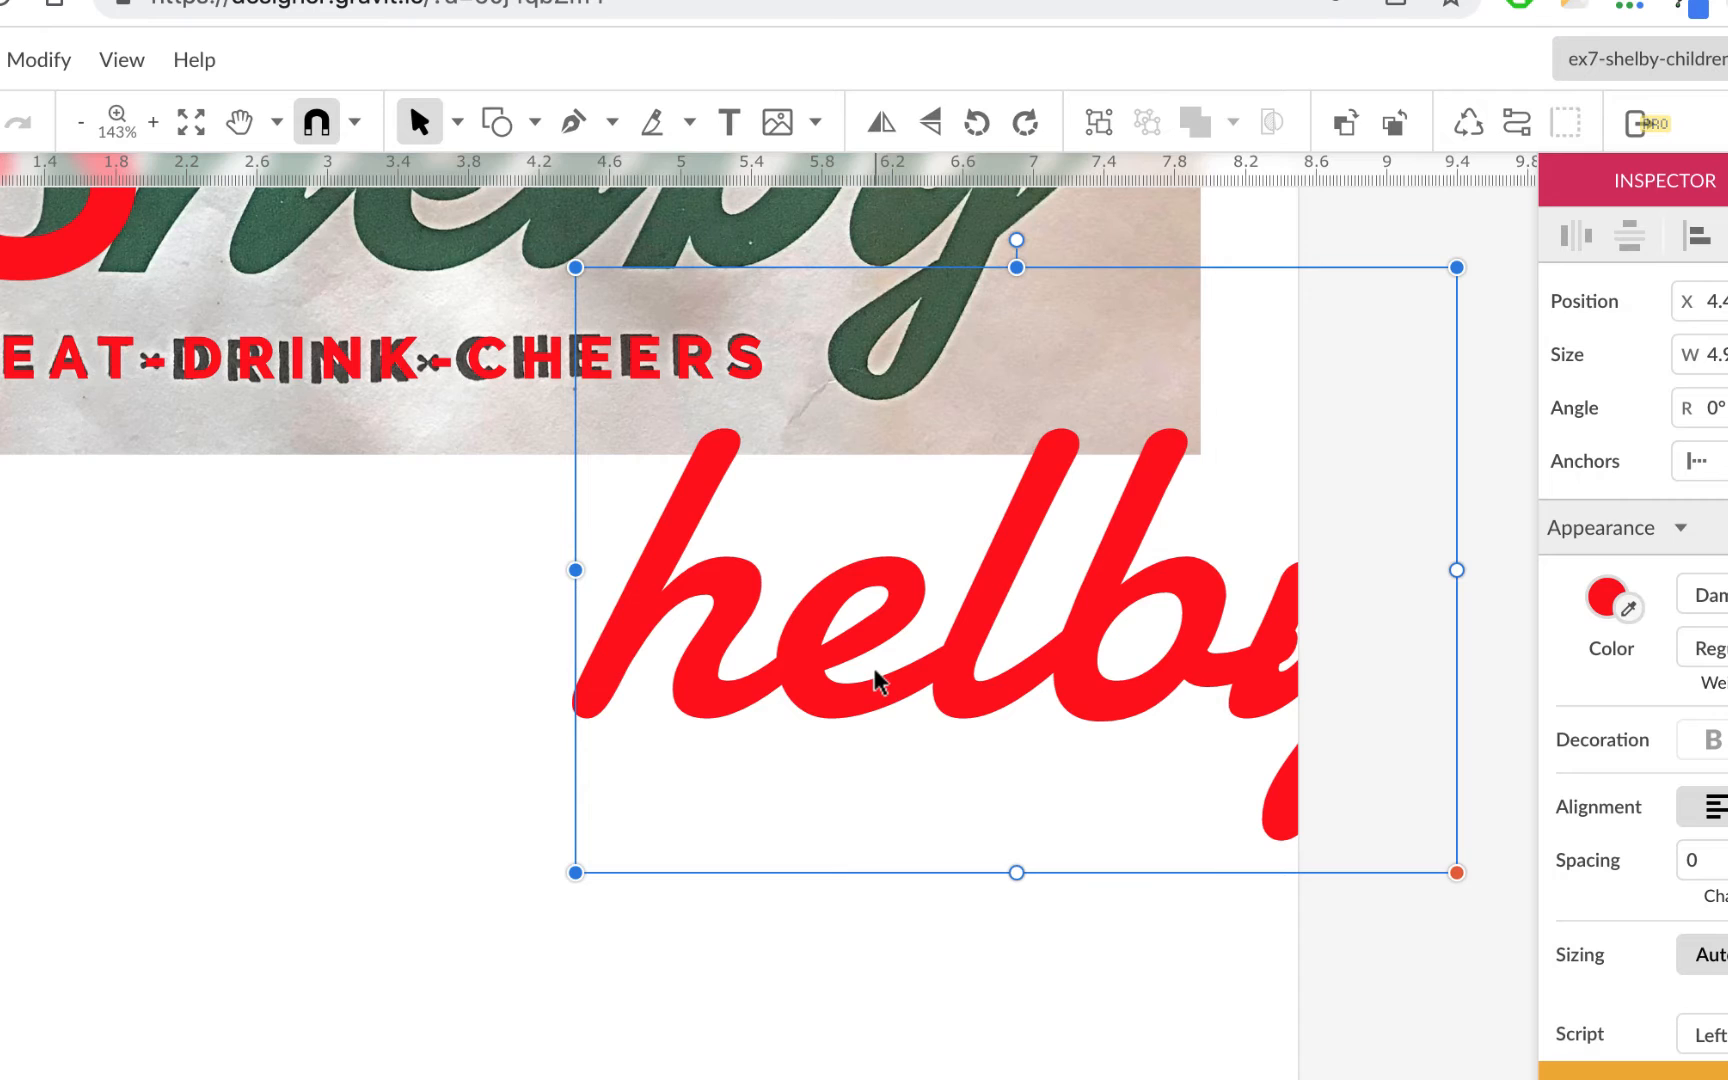
left_click_drag(870, 677, 303, 812)
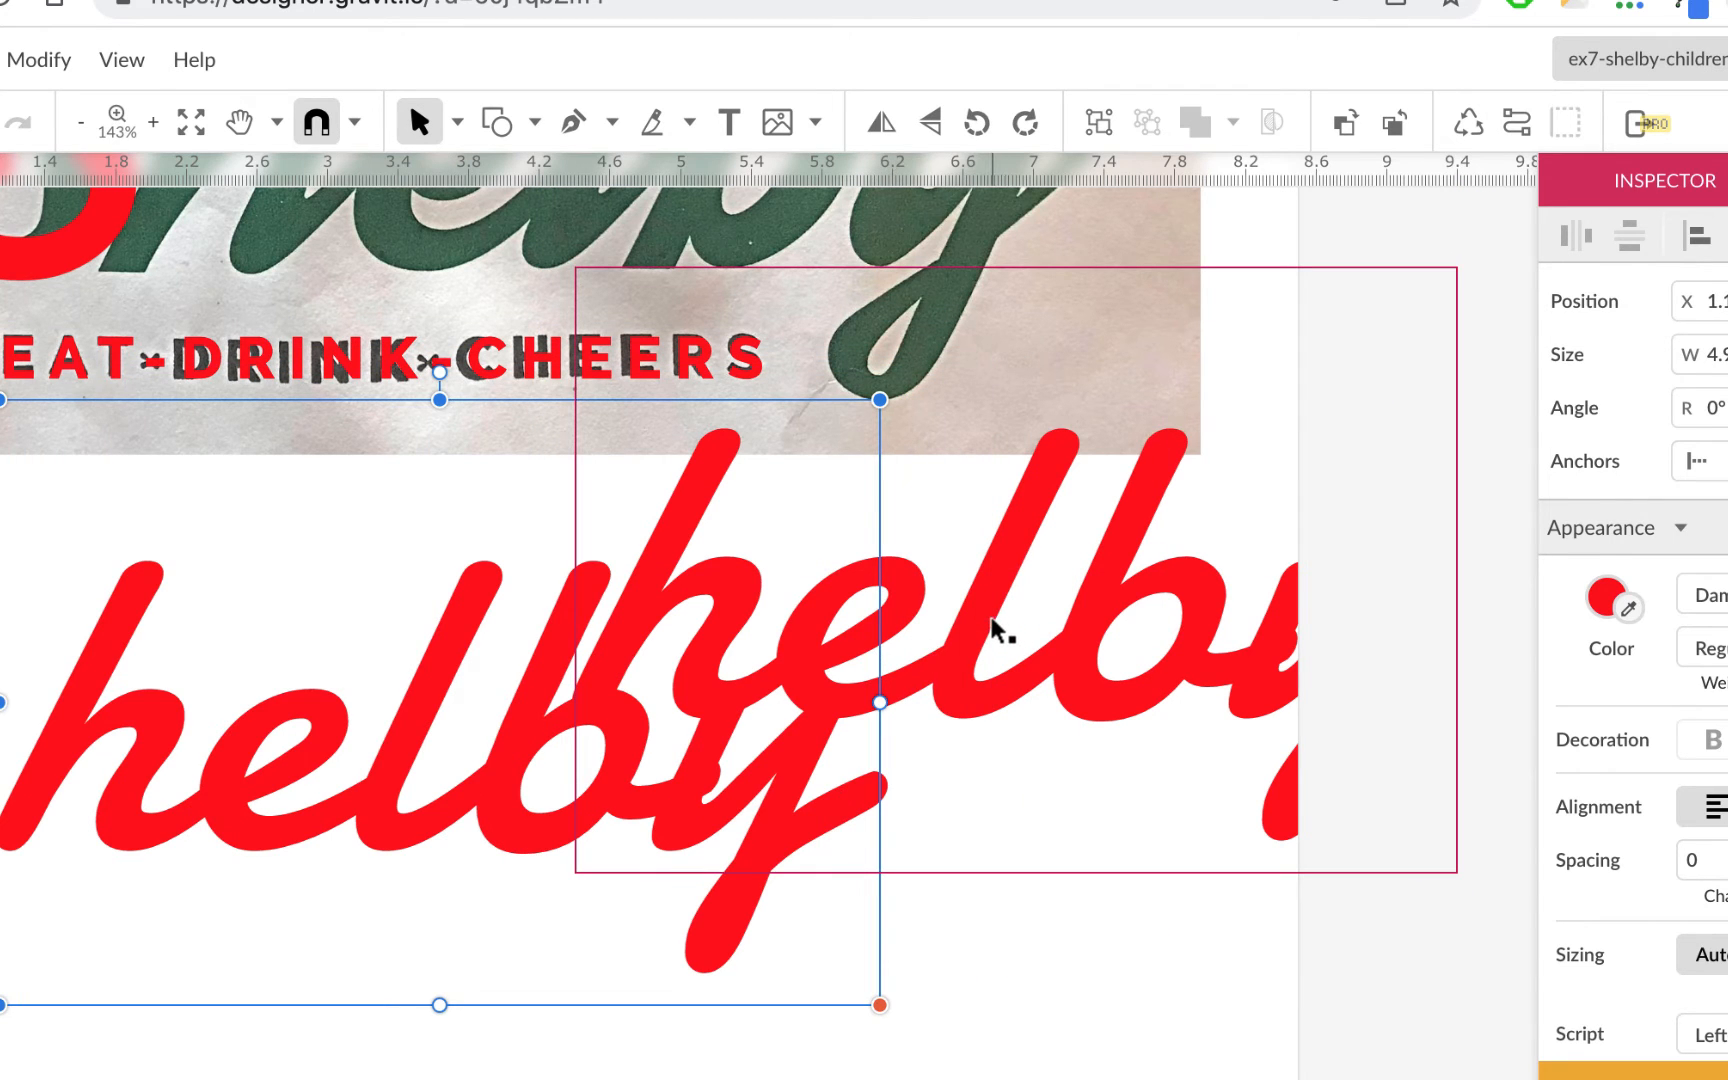
Step: Delete "helb" from the upper "helby" text, leaving only the y
left_click(912, 617)
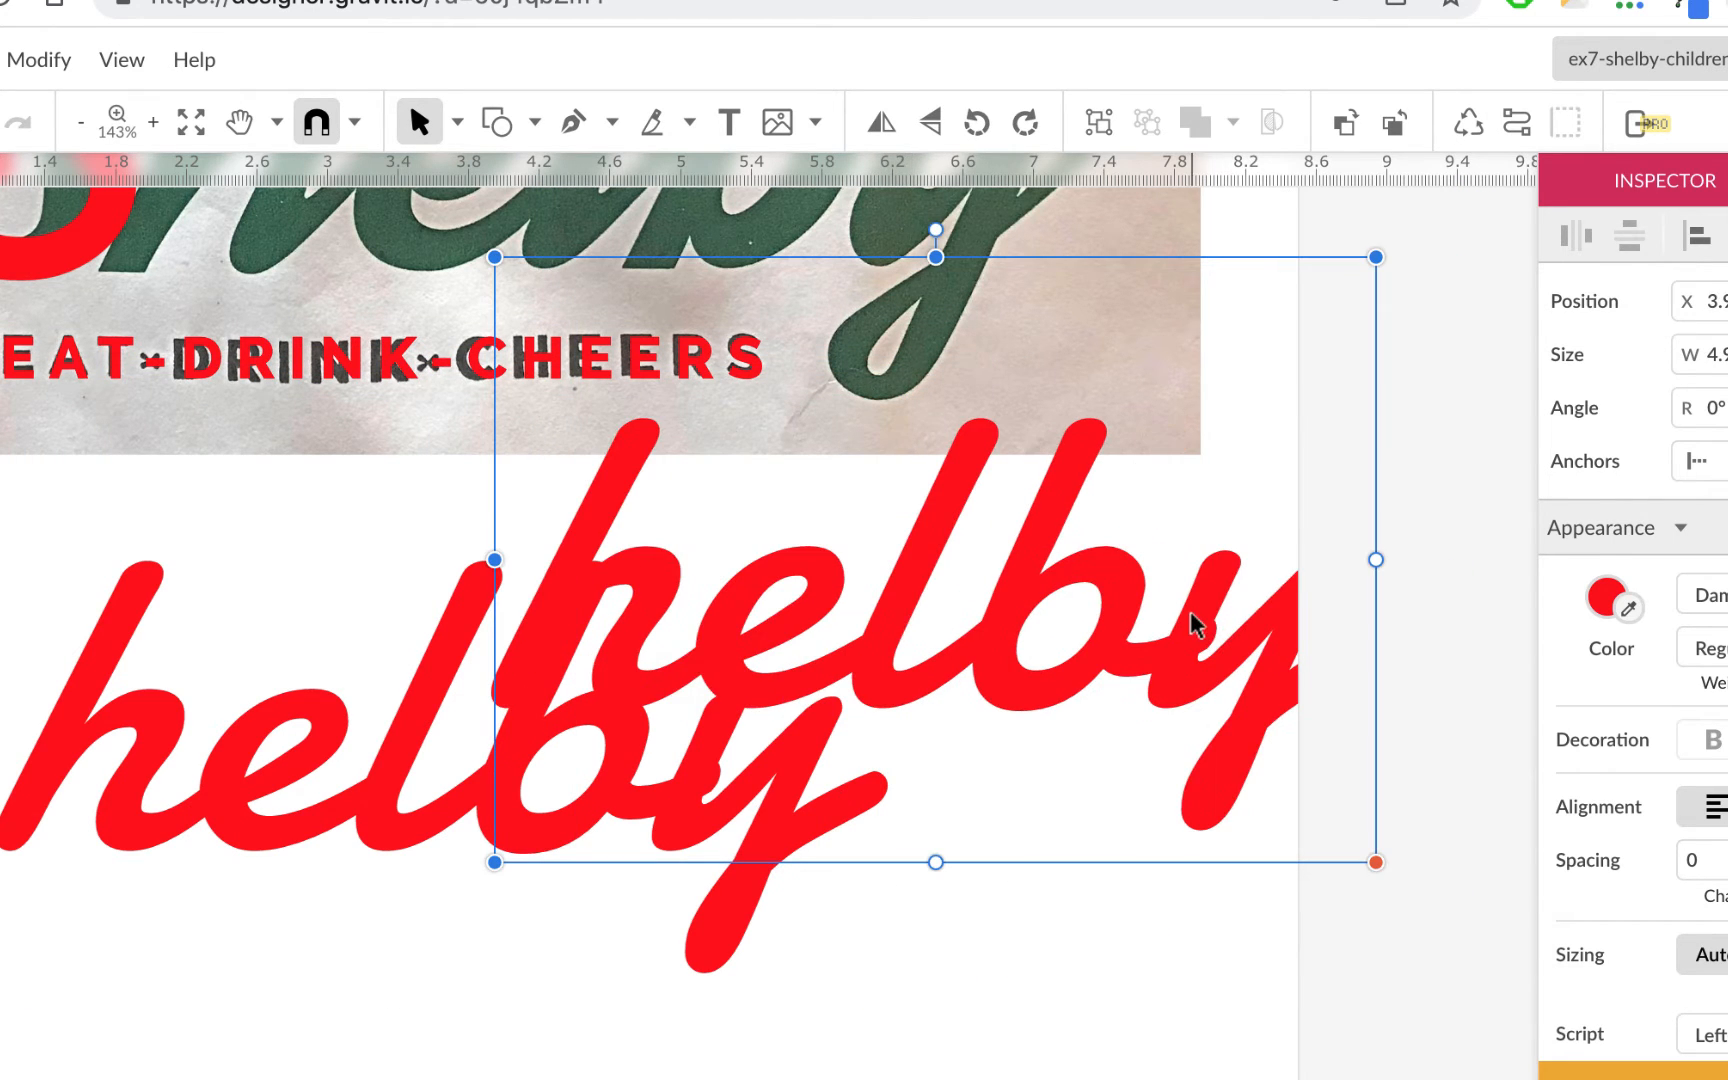
double_click(1175, 625)
left_click_drag(693, 614, 508, 607)
key("BackSpace")
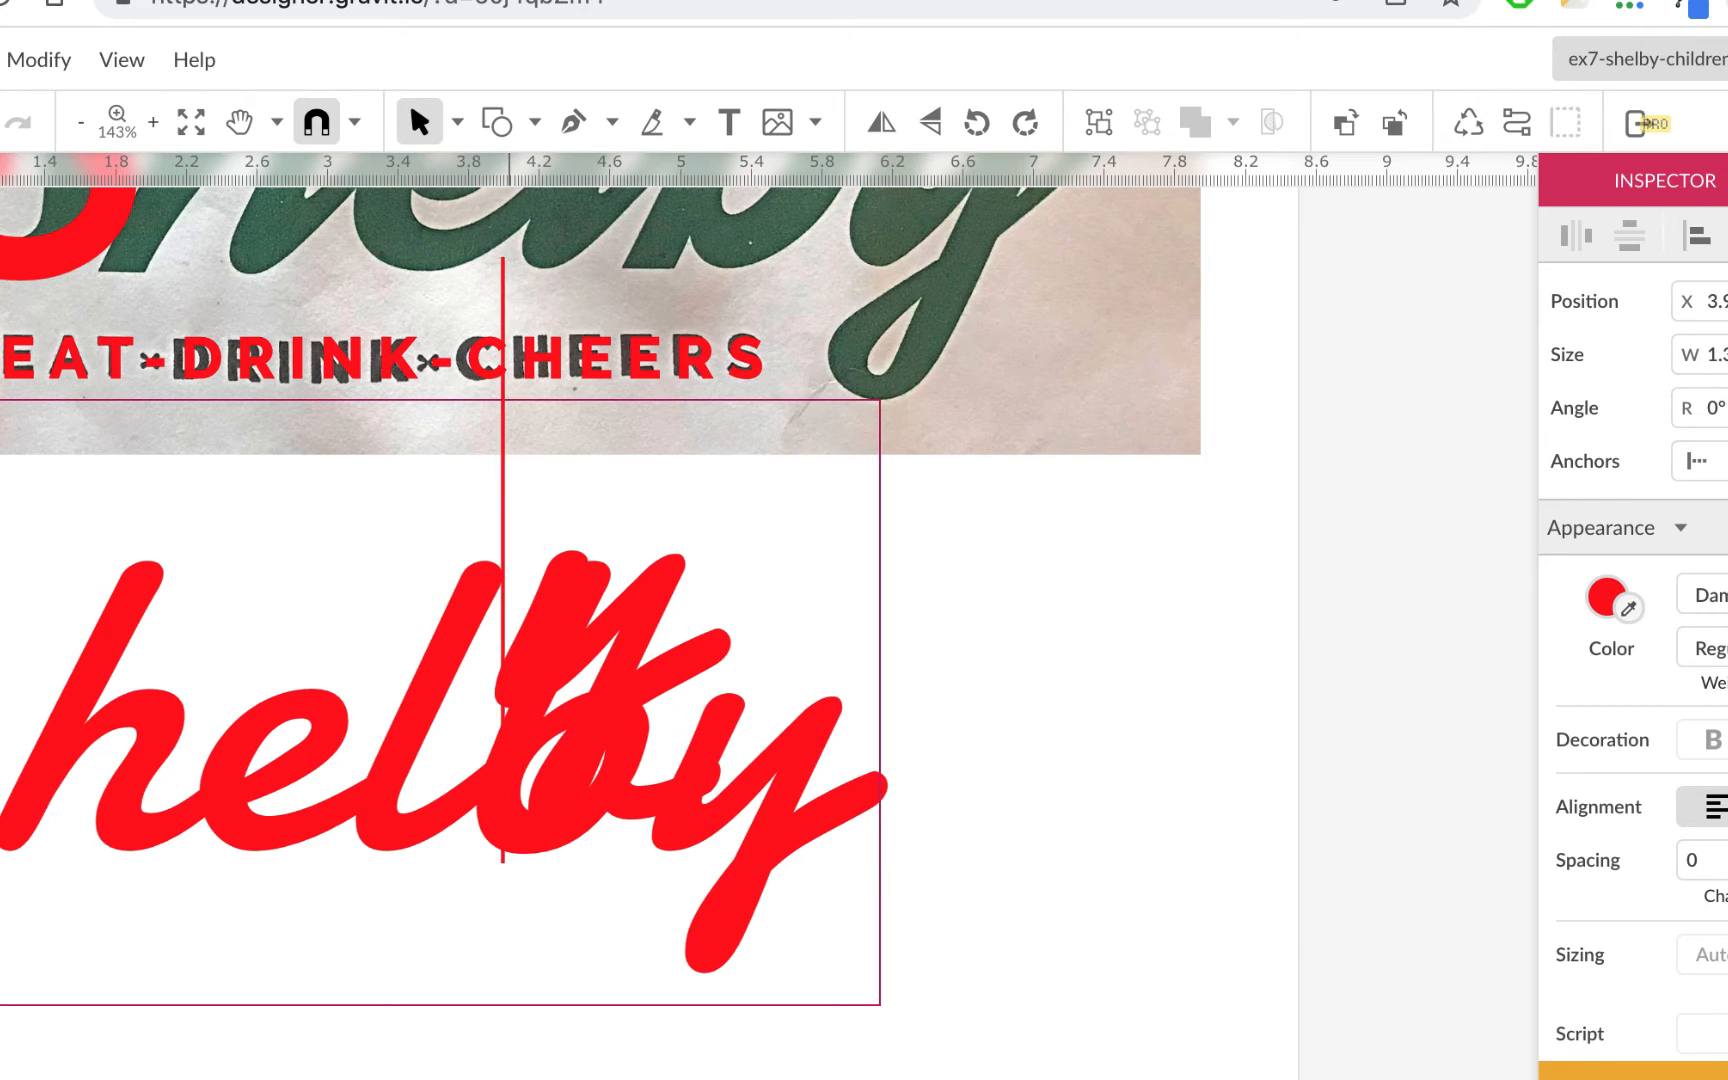
key("Escape")
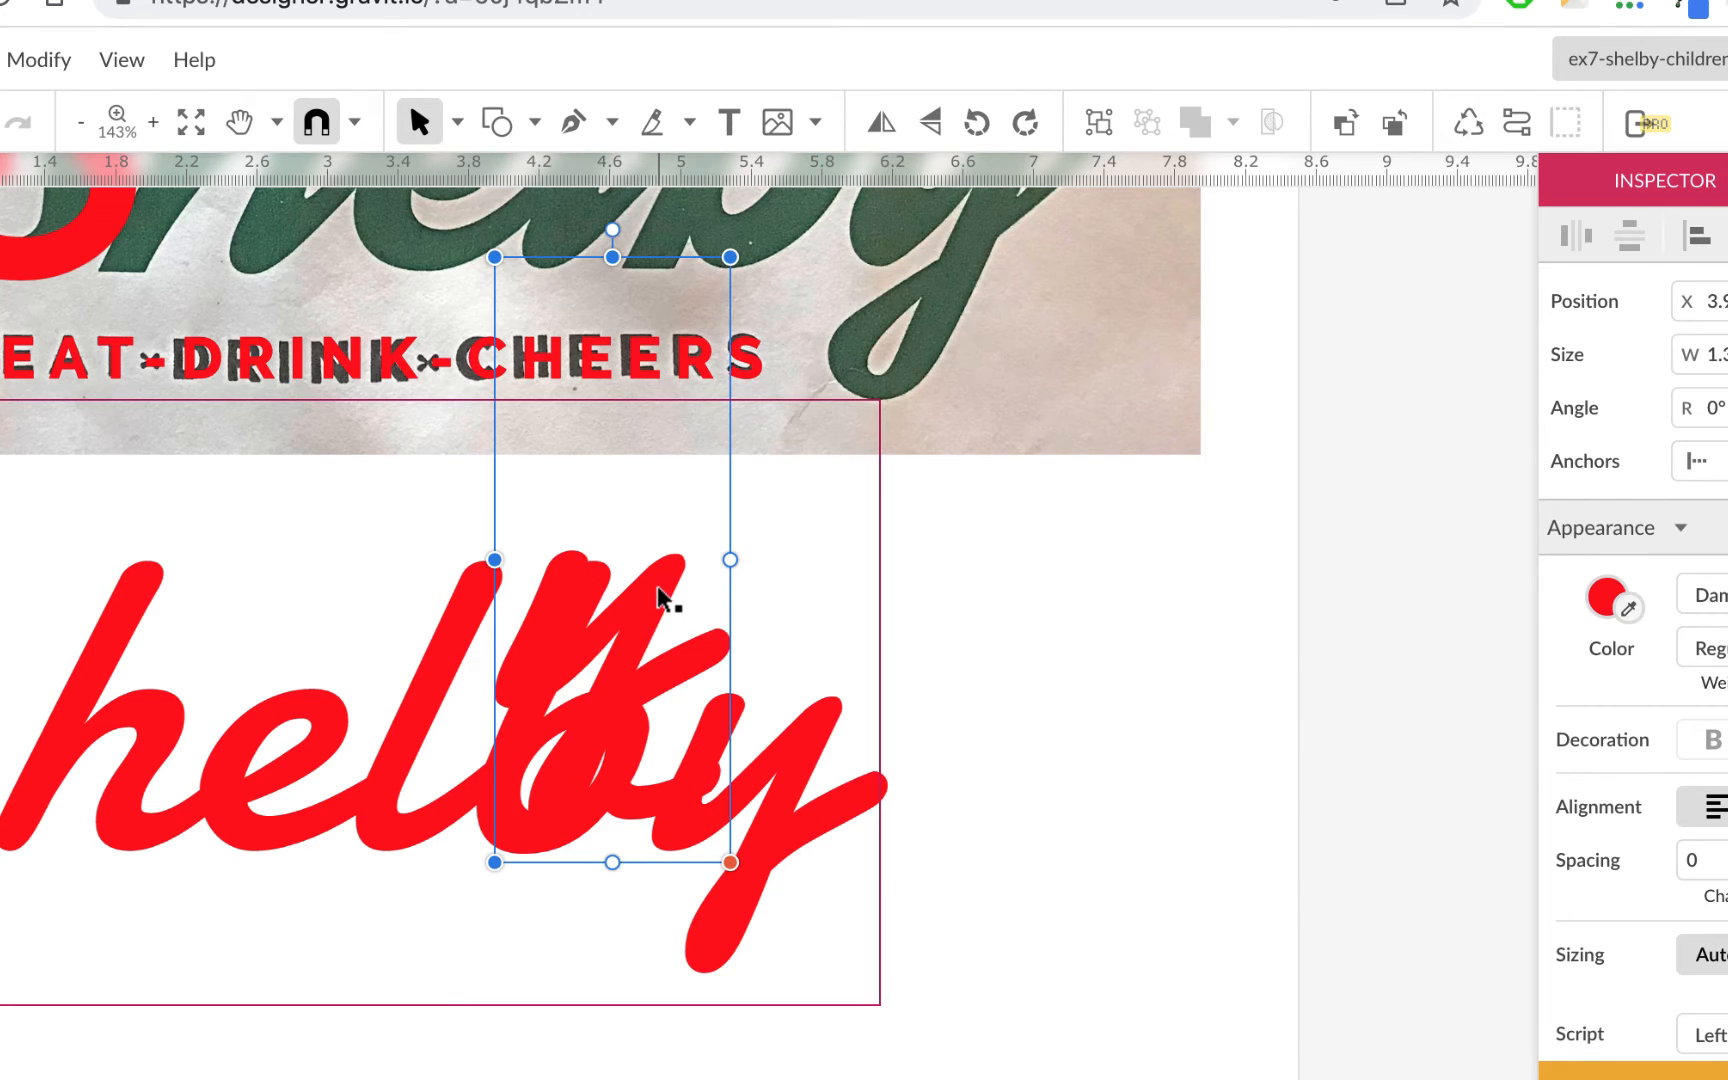
Step: Move the red y onto the green y, enlarge it and align it with the original letter
left_click_drag(663, 598, 725, 955)
left_click_drag(660, 613, 1088, 497)
scroll(1088, 497, "up", 5)
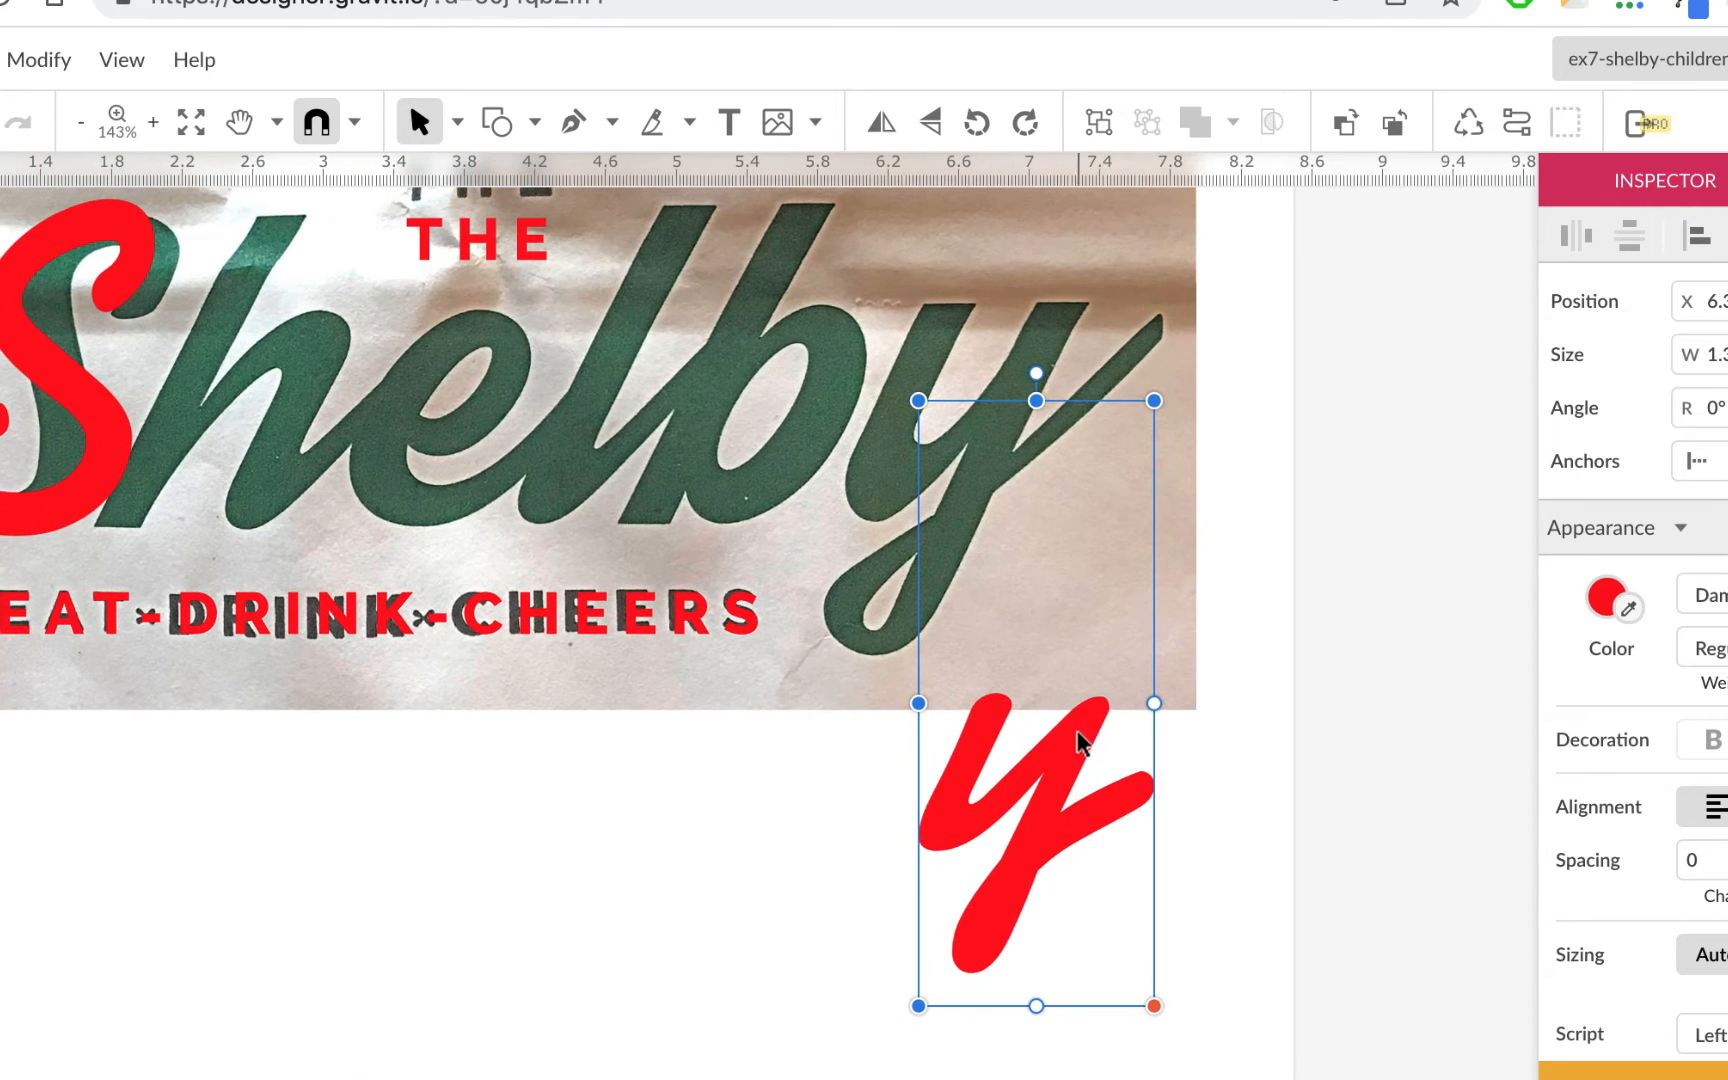
left_click_drag(1080, 733, 1022, 359)
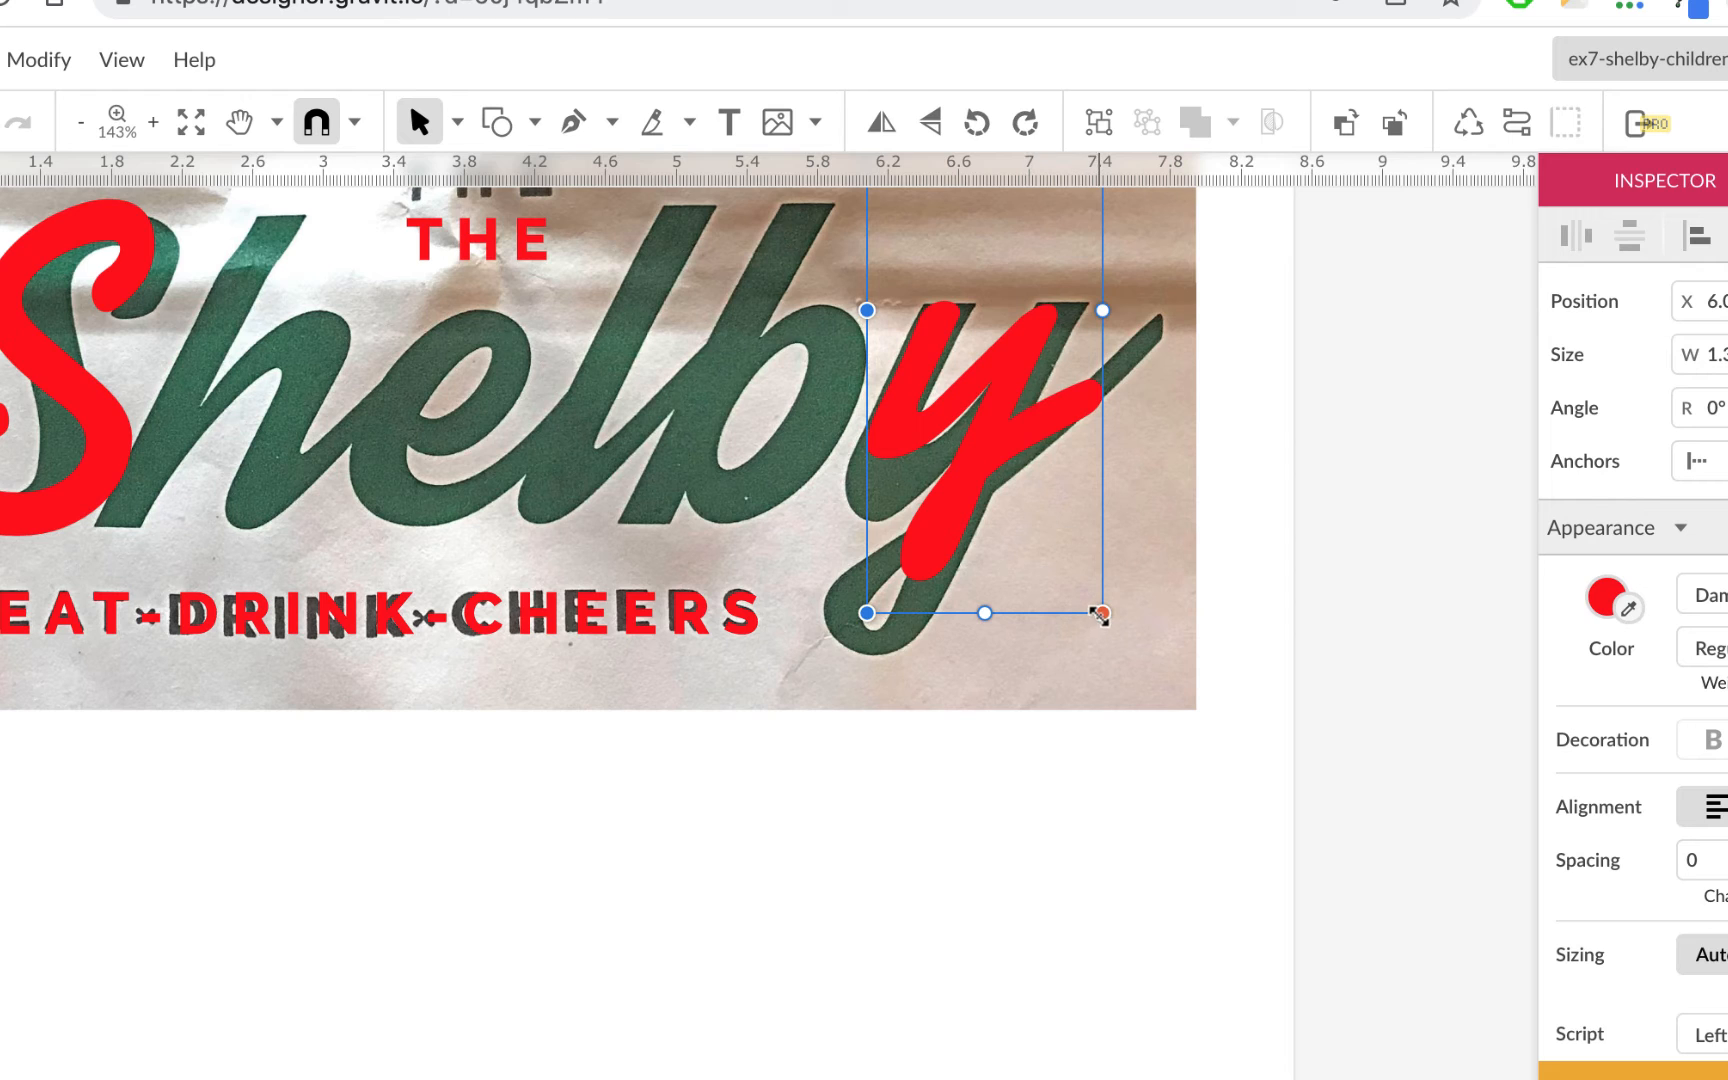
left_click_drag(1100, 614, 1130, 663)
left_click_drag(1015, 527, 1002, 472)
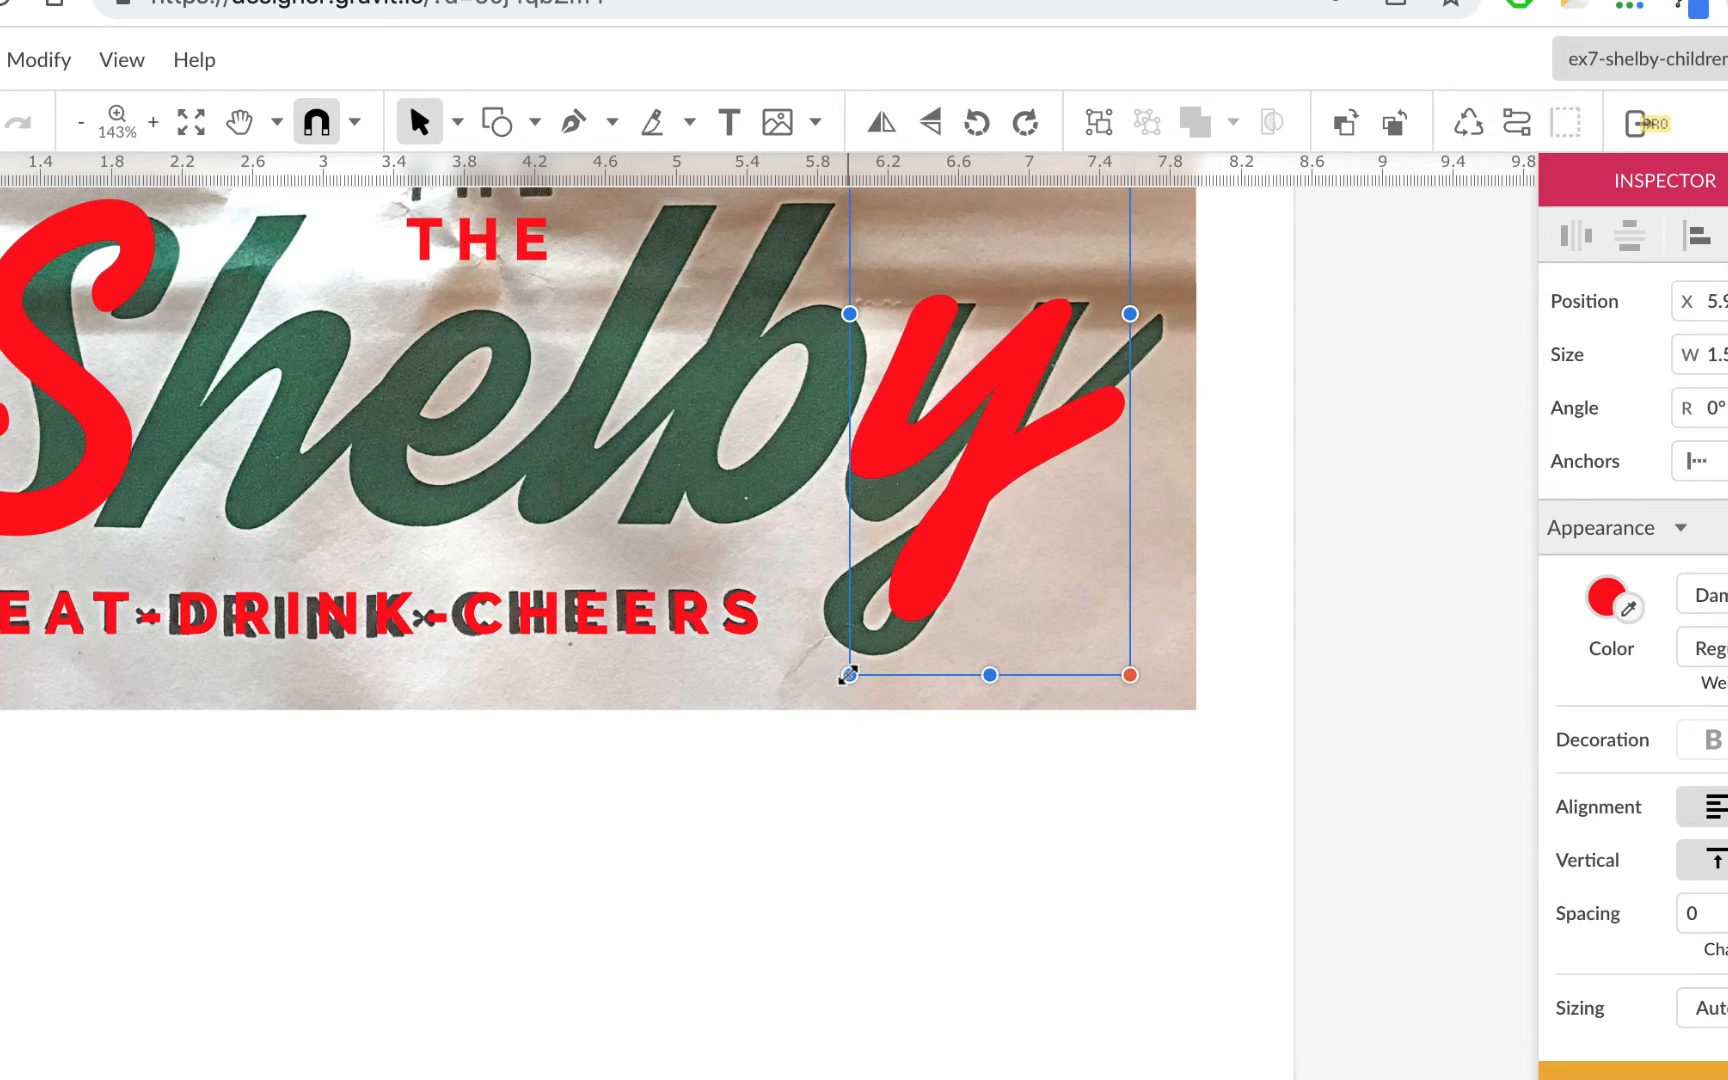
left_click_drag(848, 675, 831, 723)
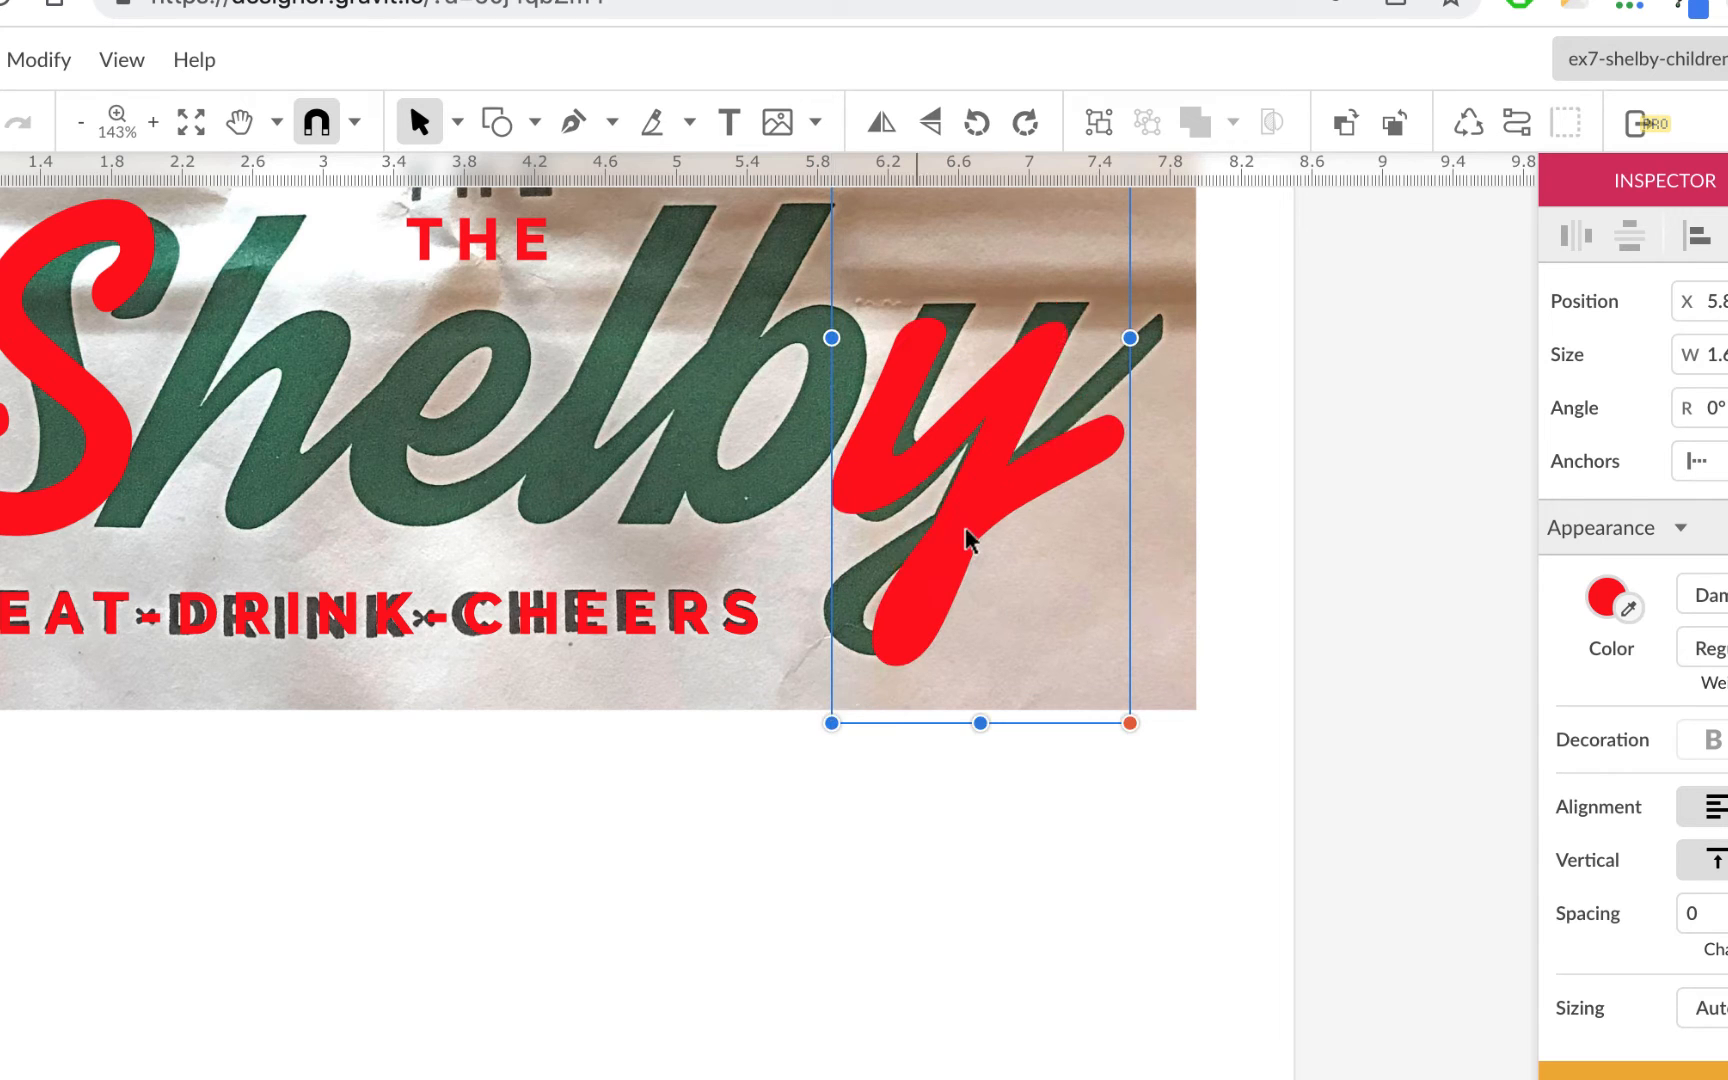
left_click_drag(987, 467, 1007, 450)
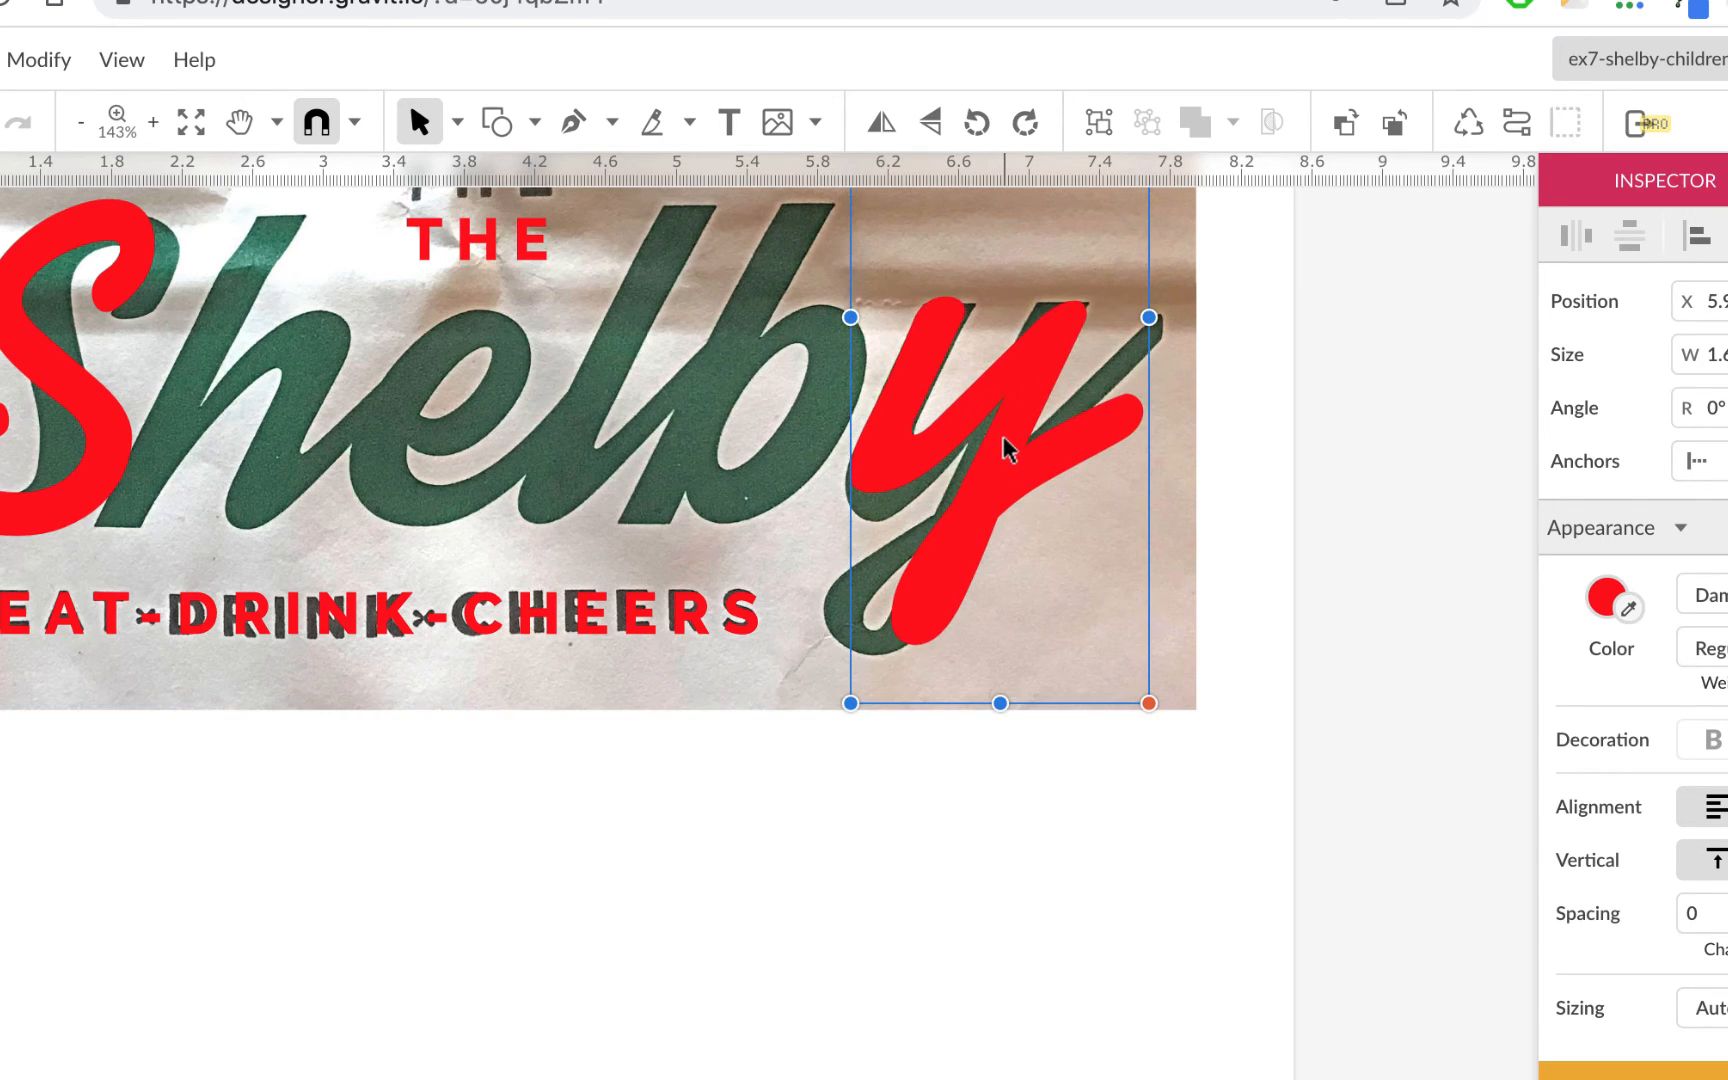
Step: Move the remaining "helby" text closer to the photo and delete its y so that it reads "helb"
scroll(976, 687, "left", 5)
scroll(976, 687, "down", 2)
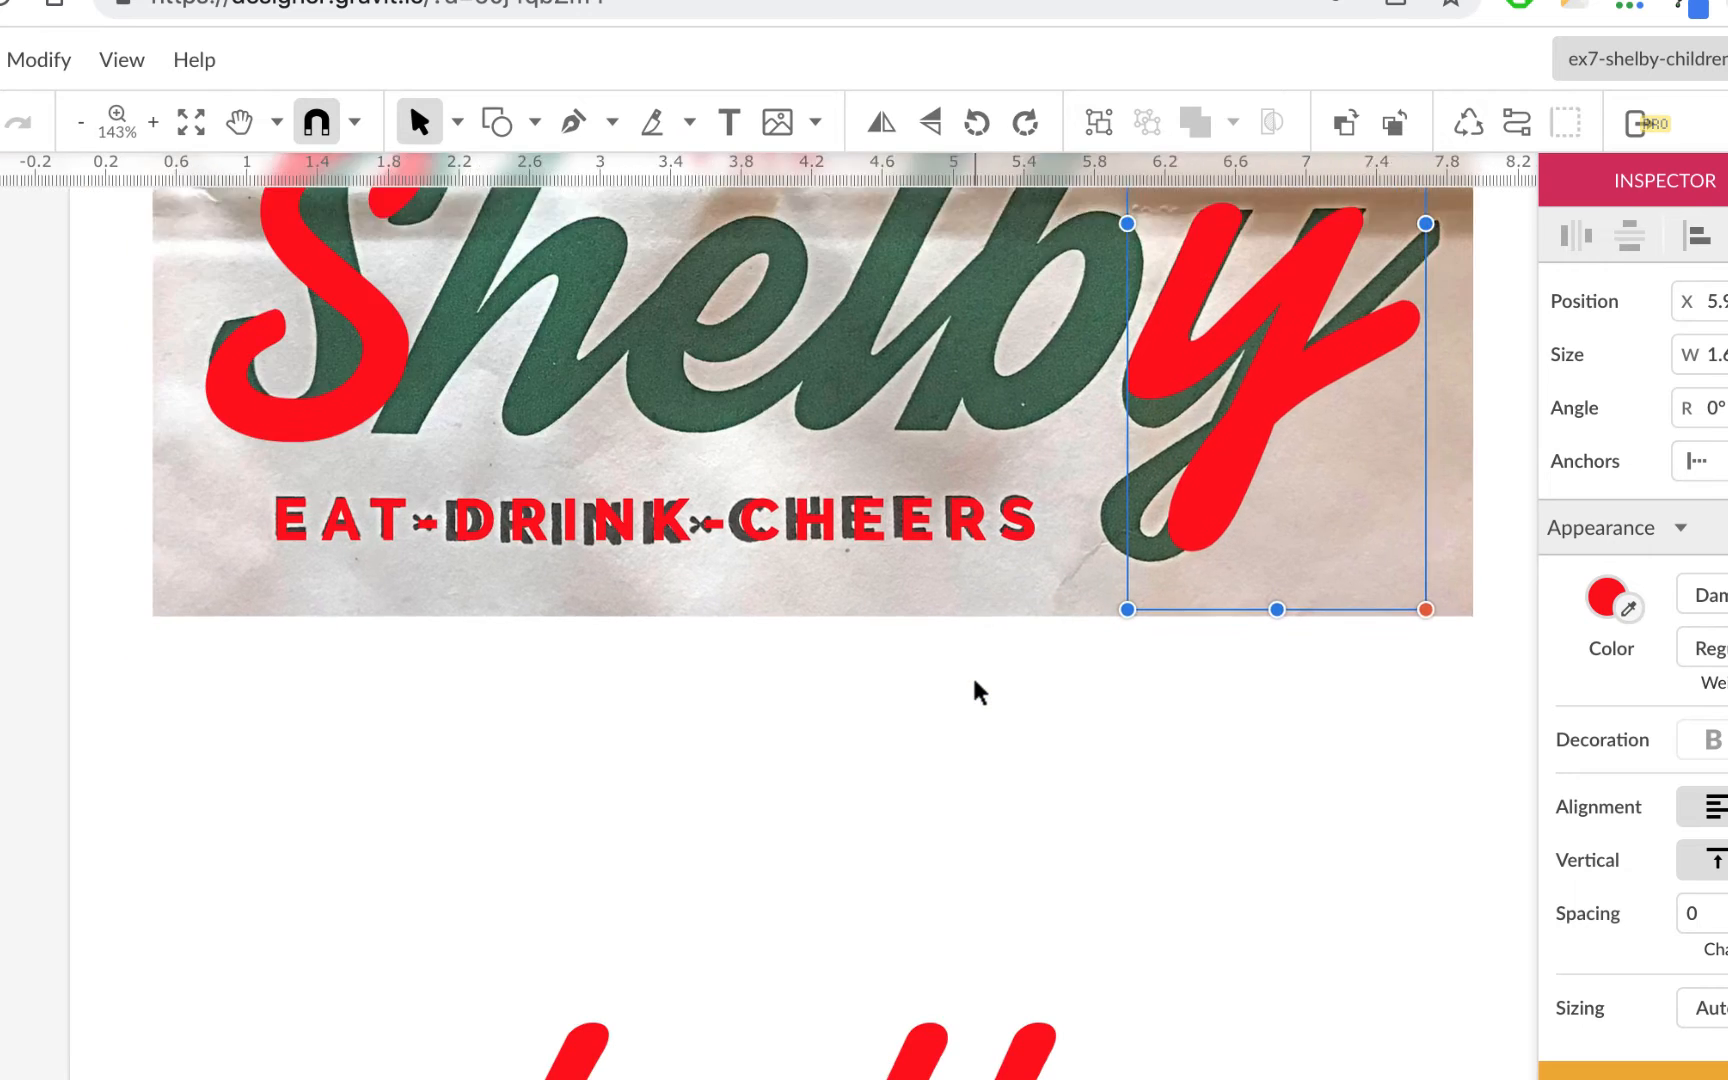
scroll(976, 690, "down", 6)
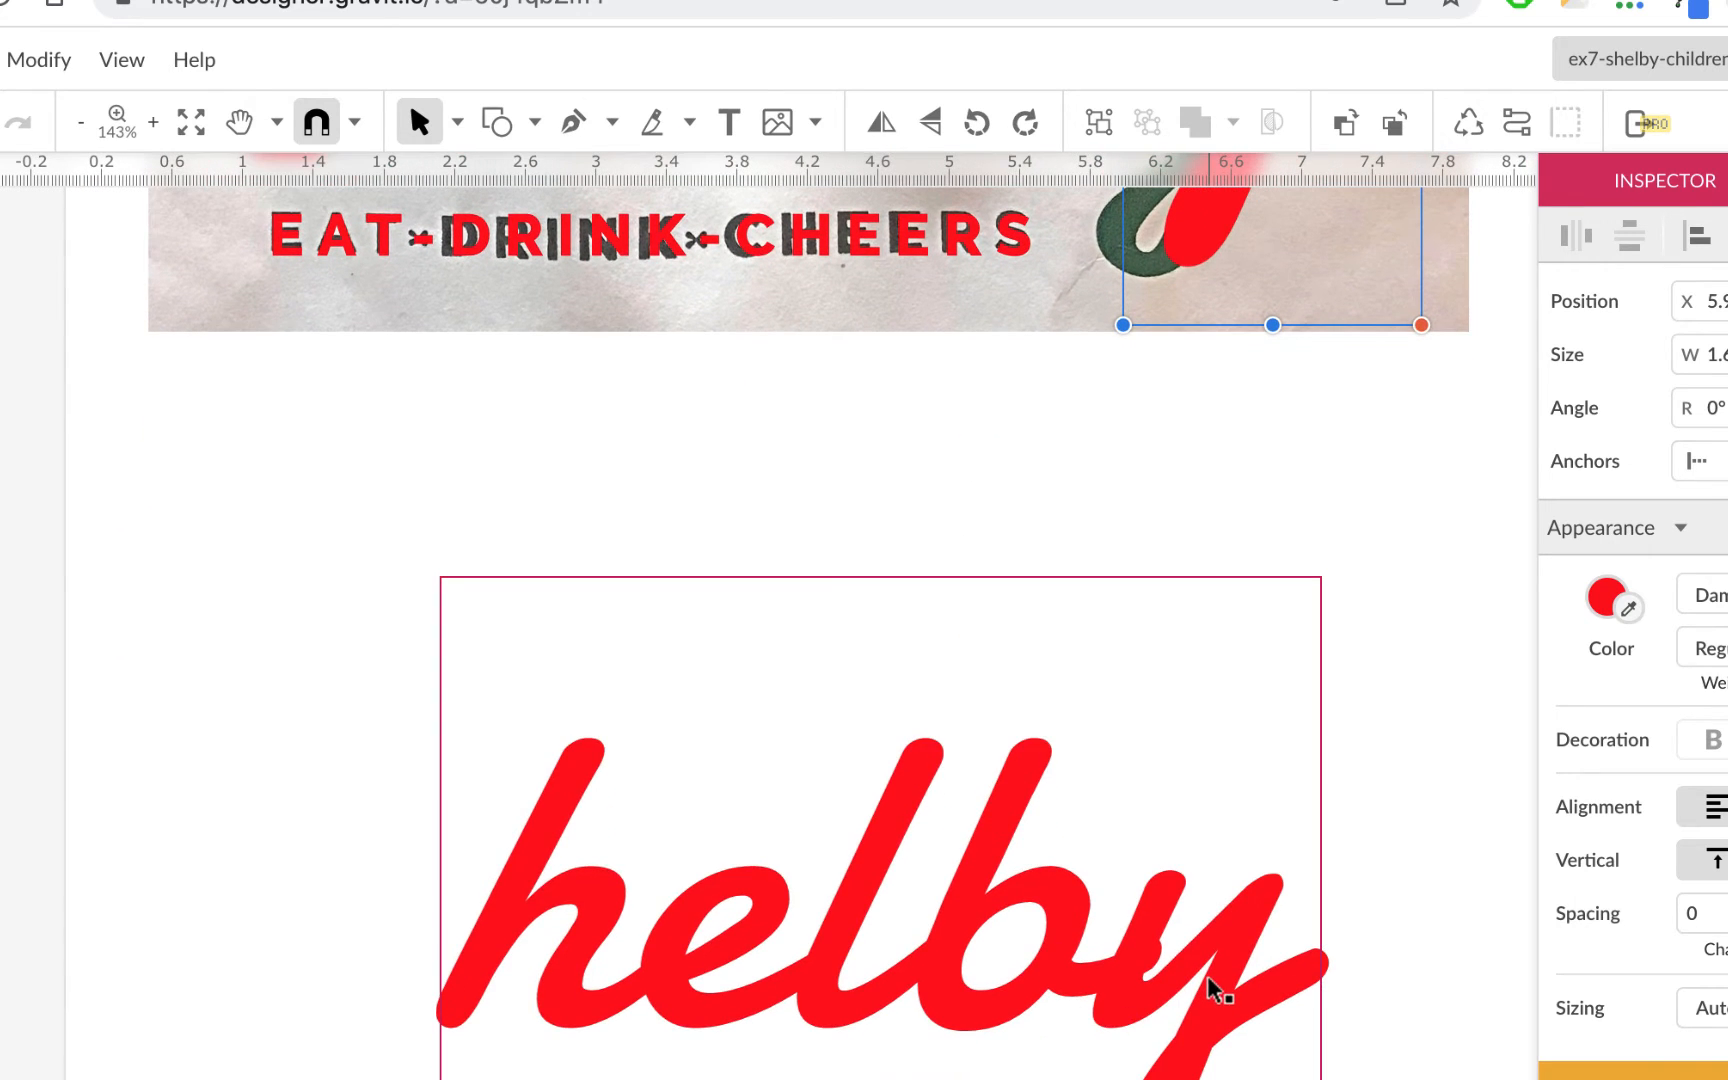
left_click_drag(1045, 937, 935, 805)
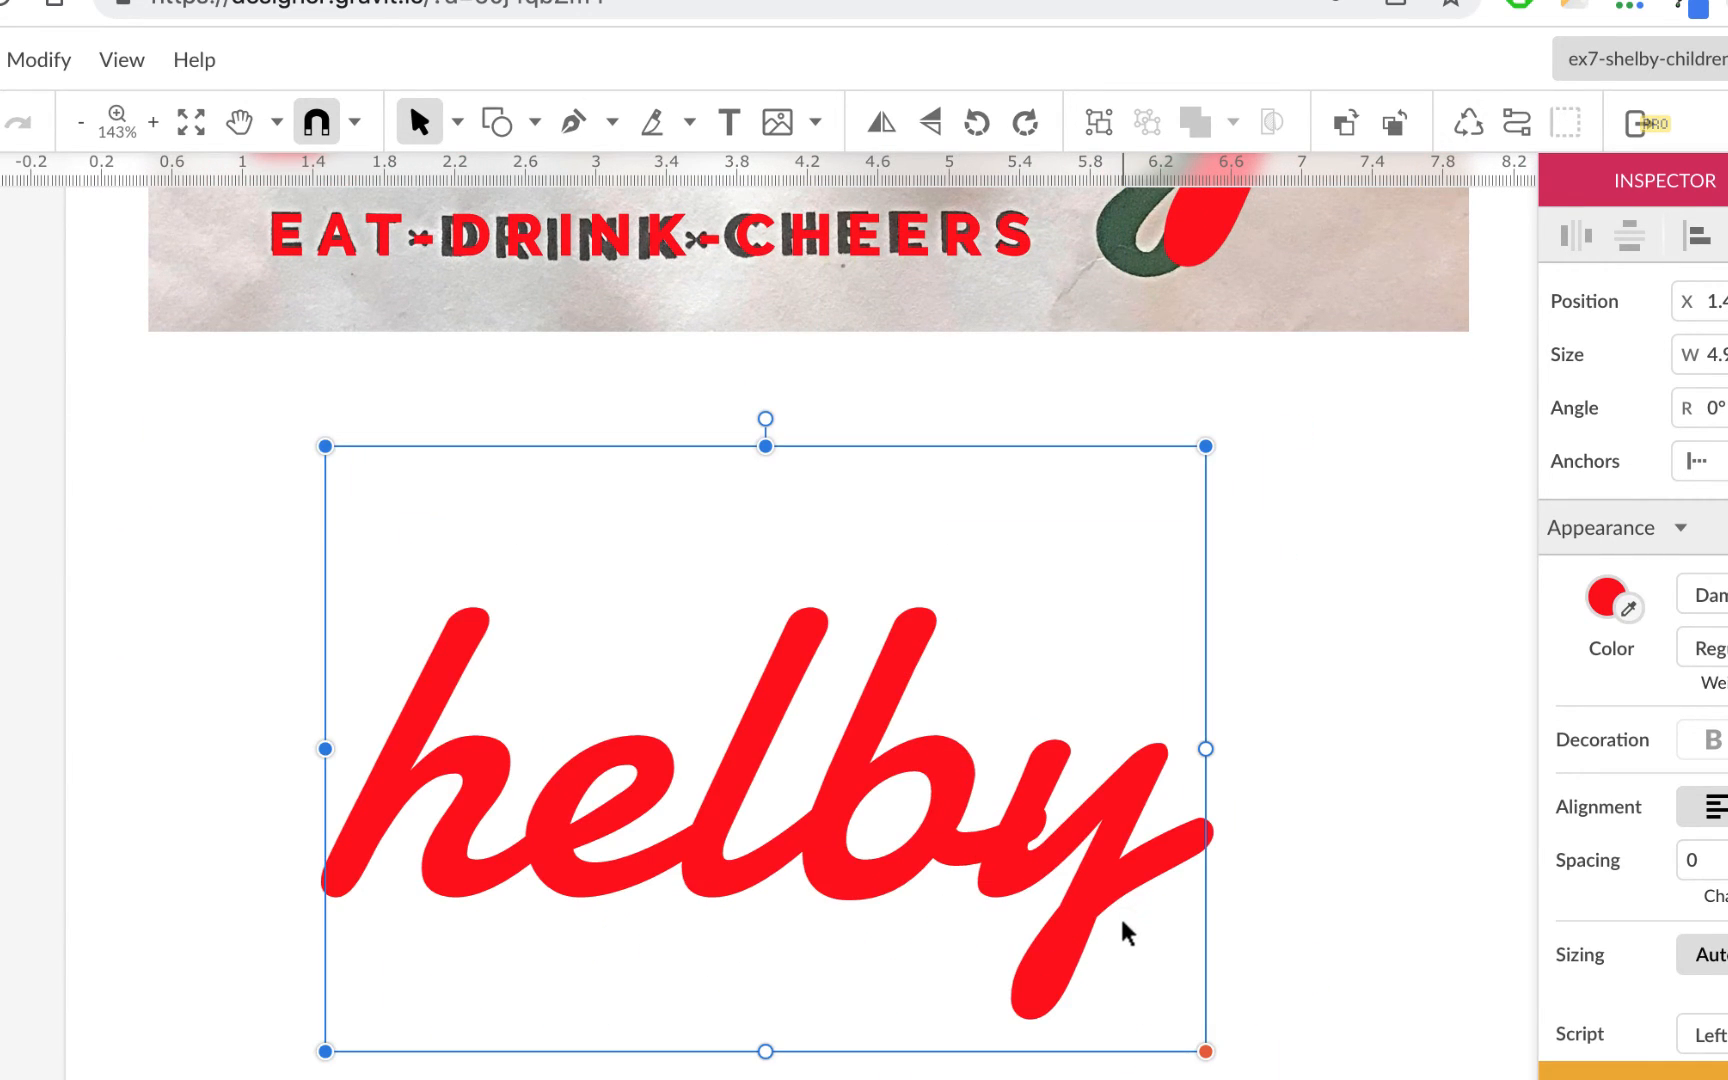
double_click(1113, 845)
key("BackSpace")
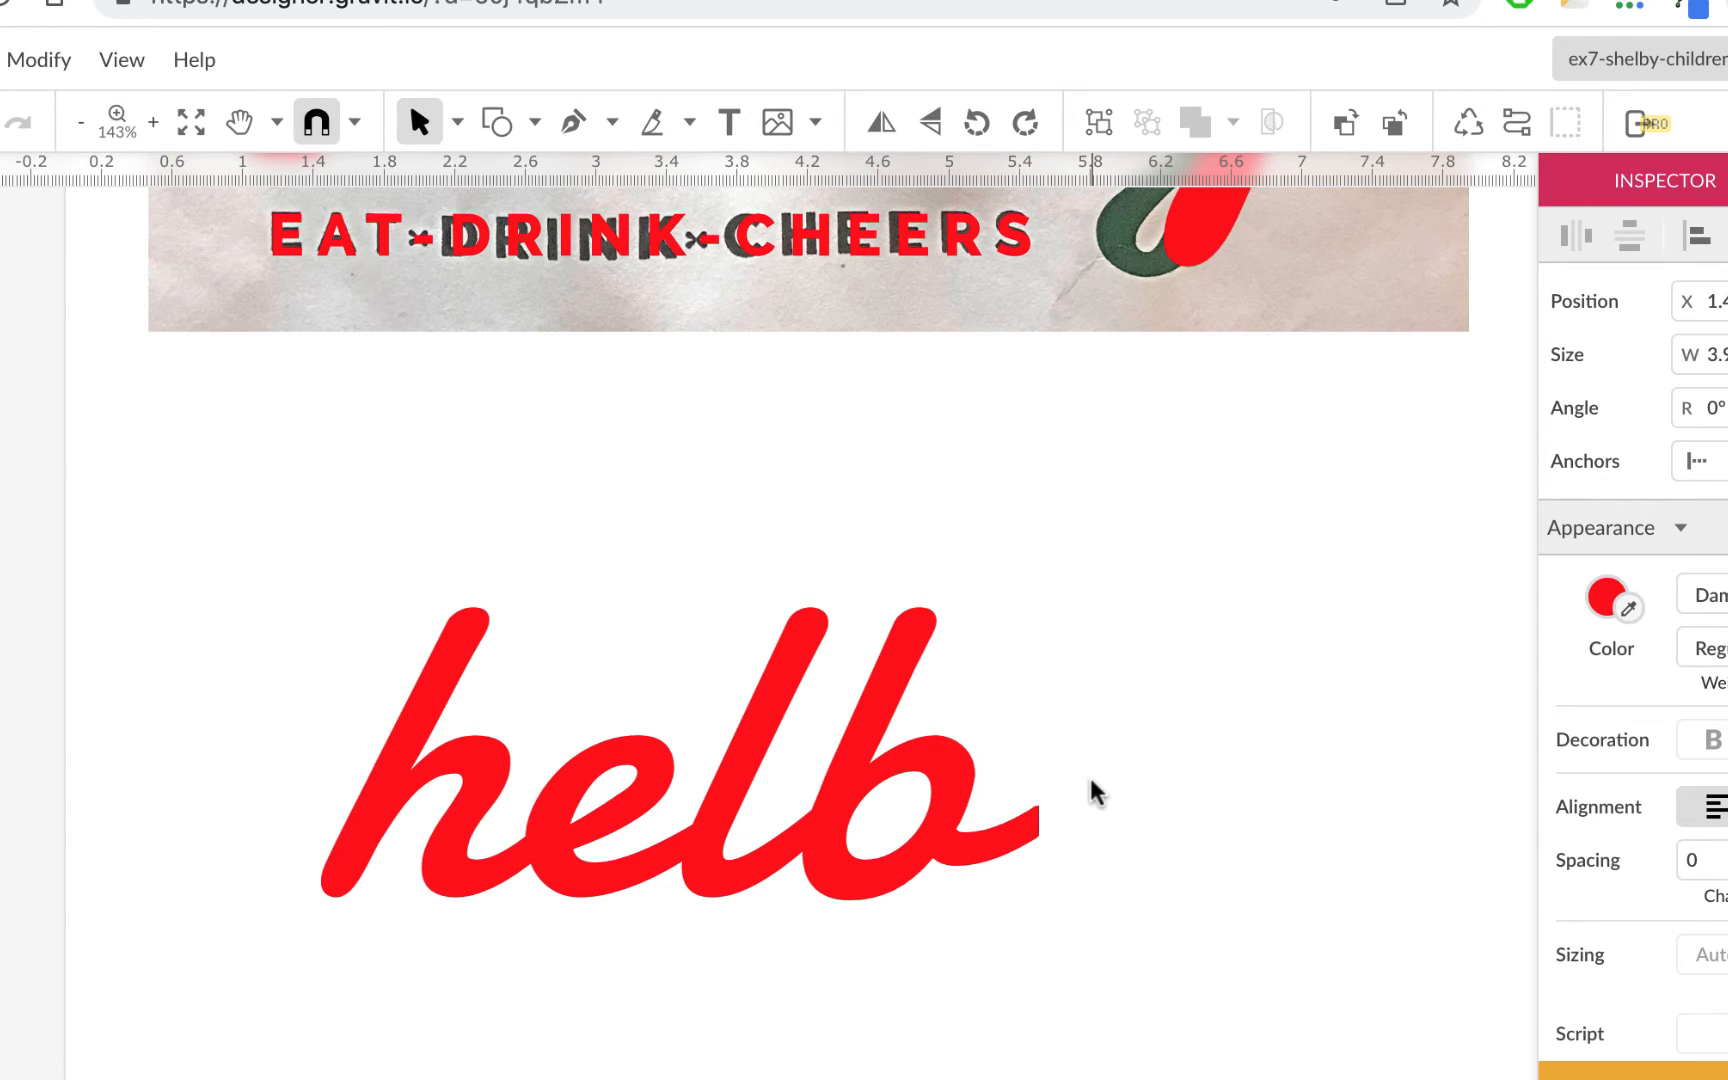
scroll(1093, 792, "up", 2)
scroll(1093, 792, "up", 3)
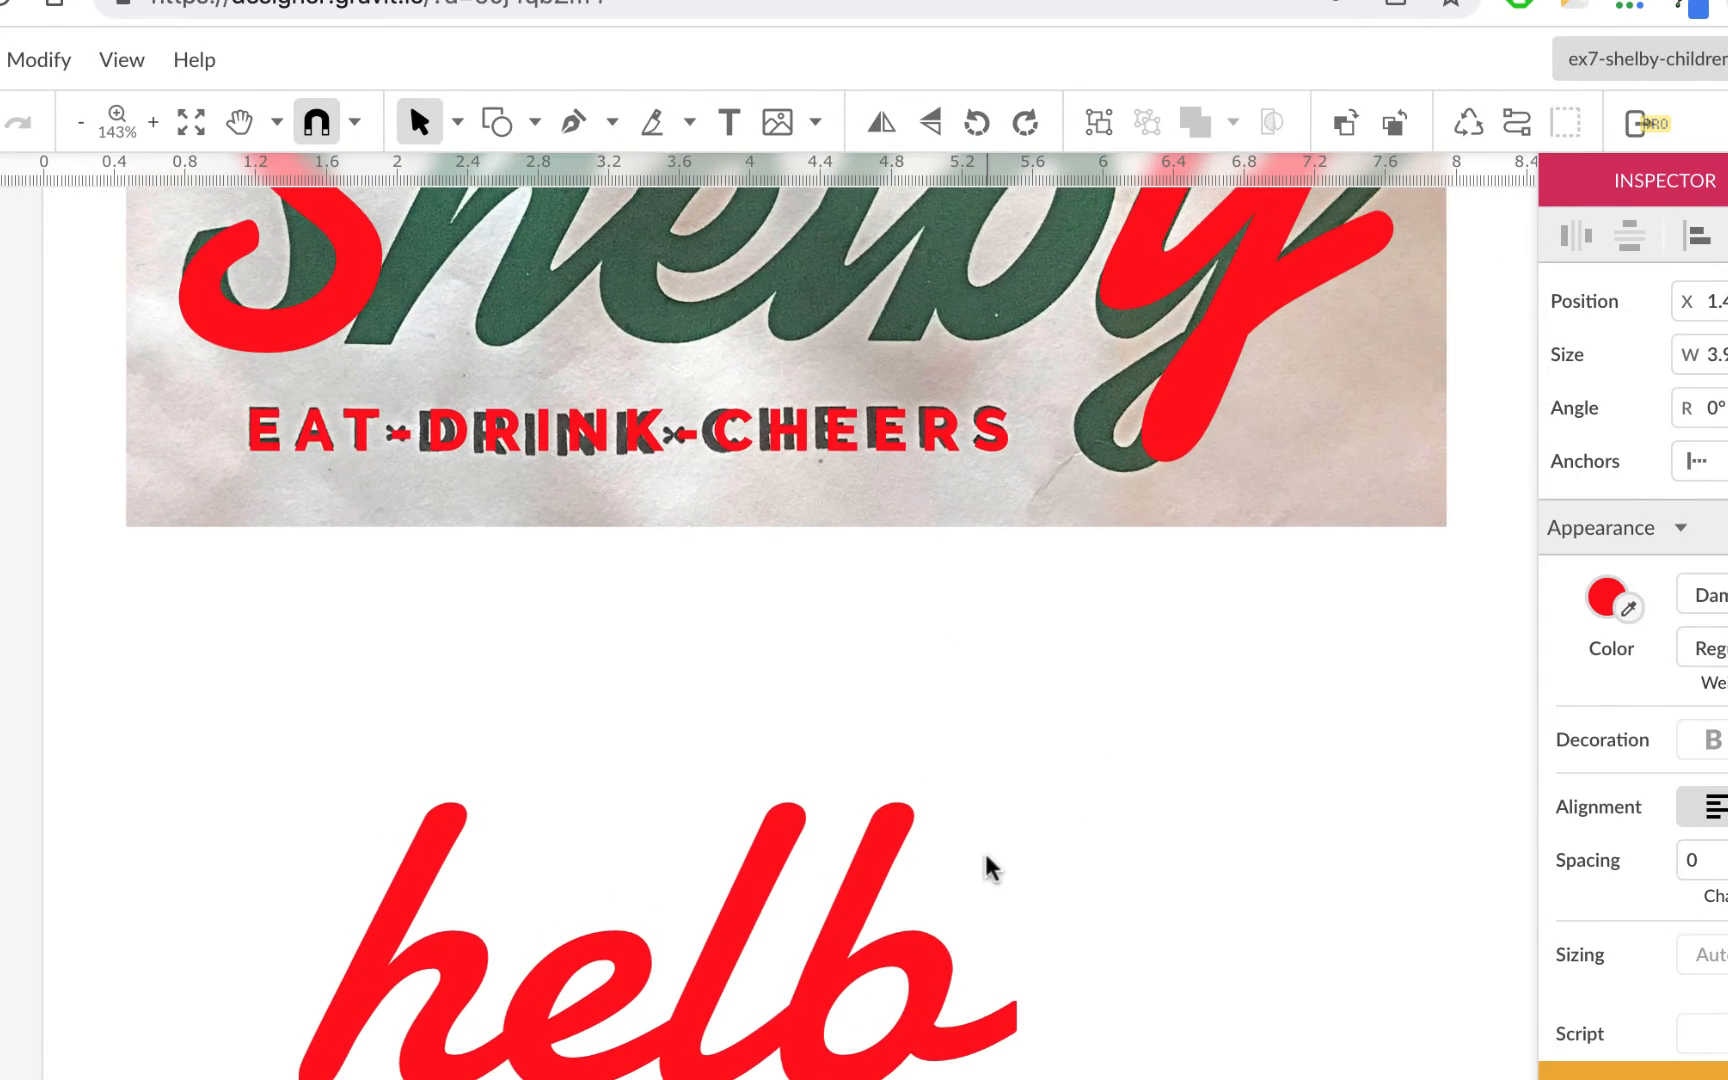
scroll(987, 864, "down", 3)
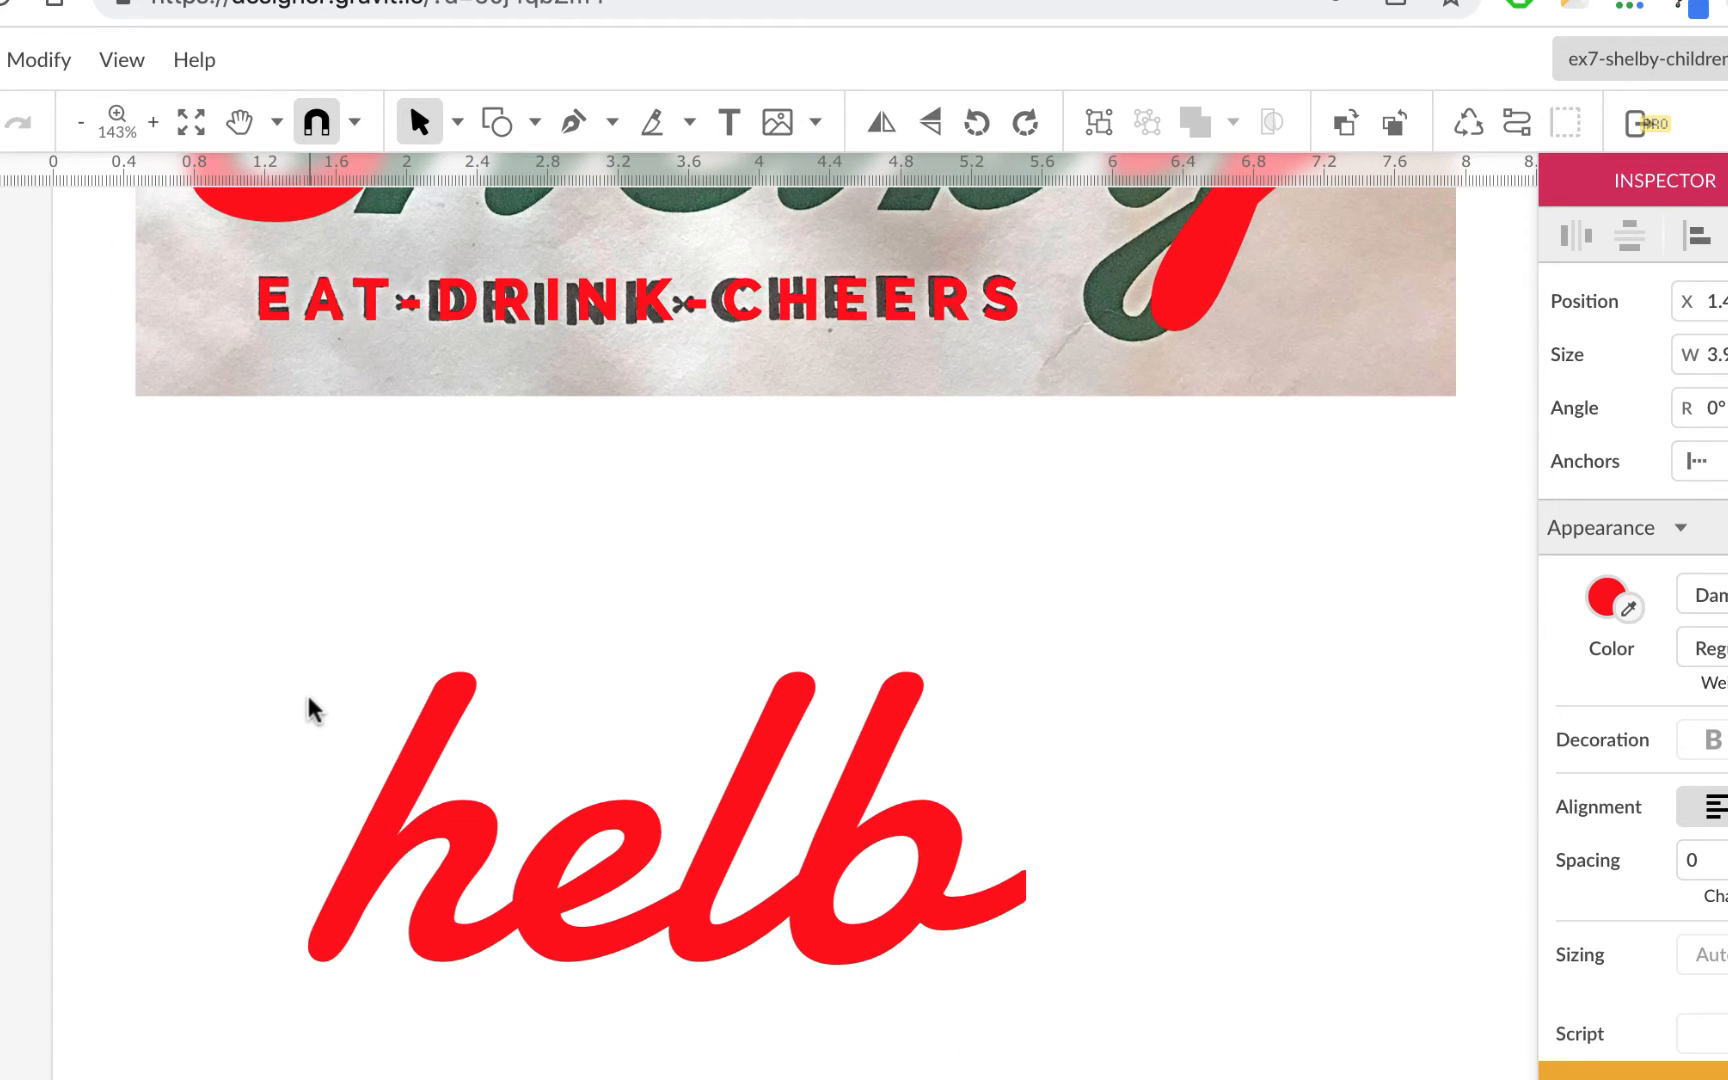
key("Escape")
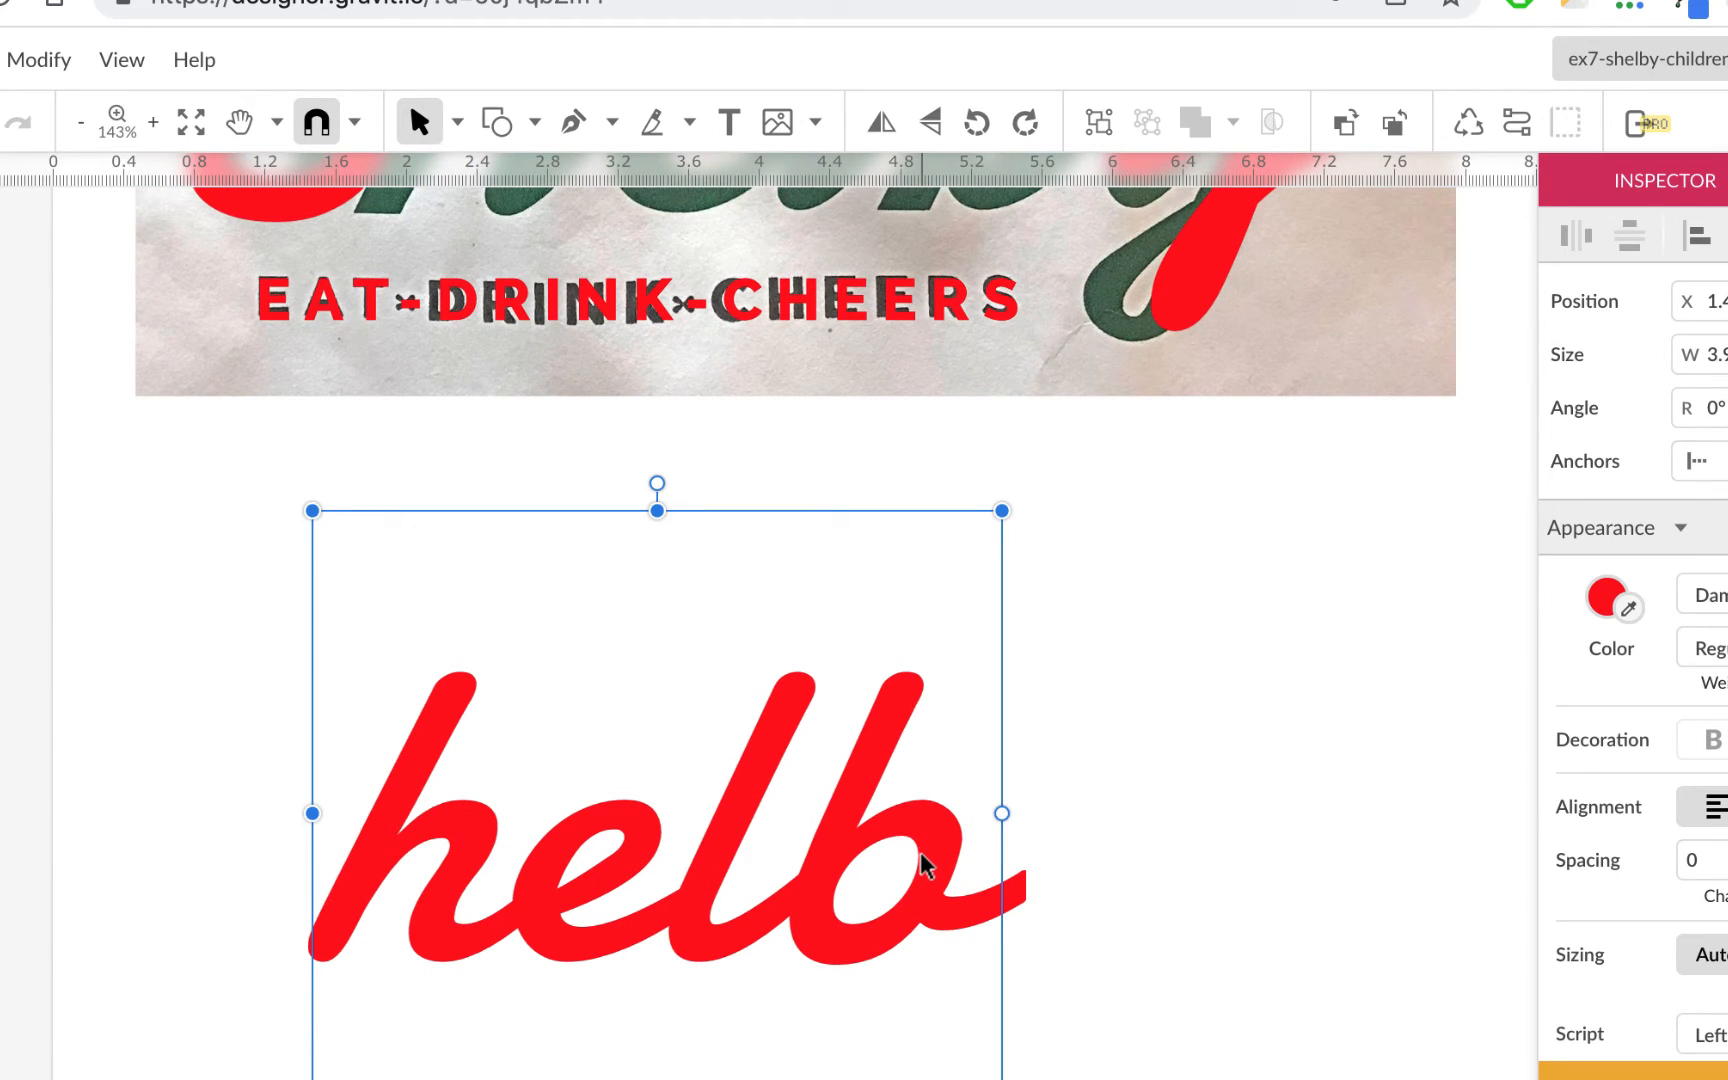
Step: Convert the "helb" text to a path and select the resulting outlines
left_click(1517, 121)
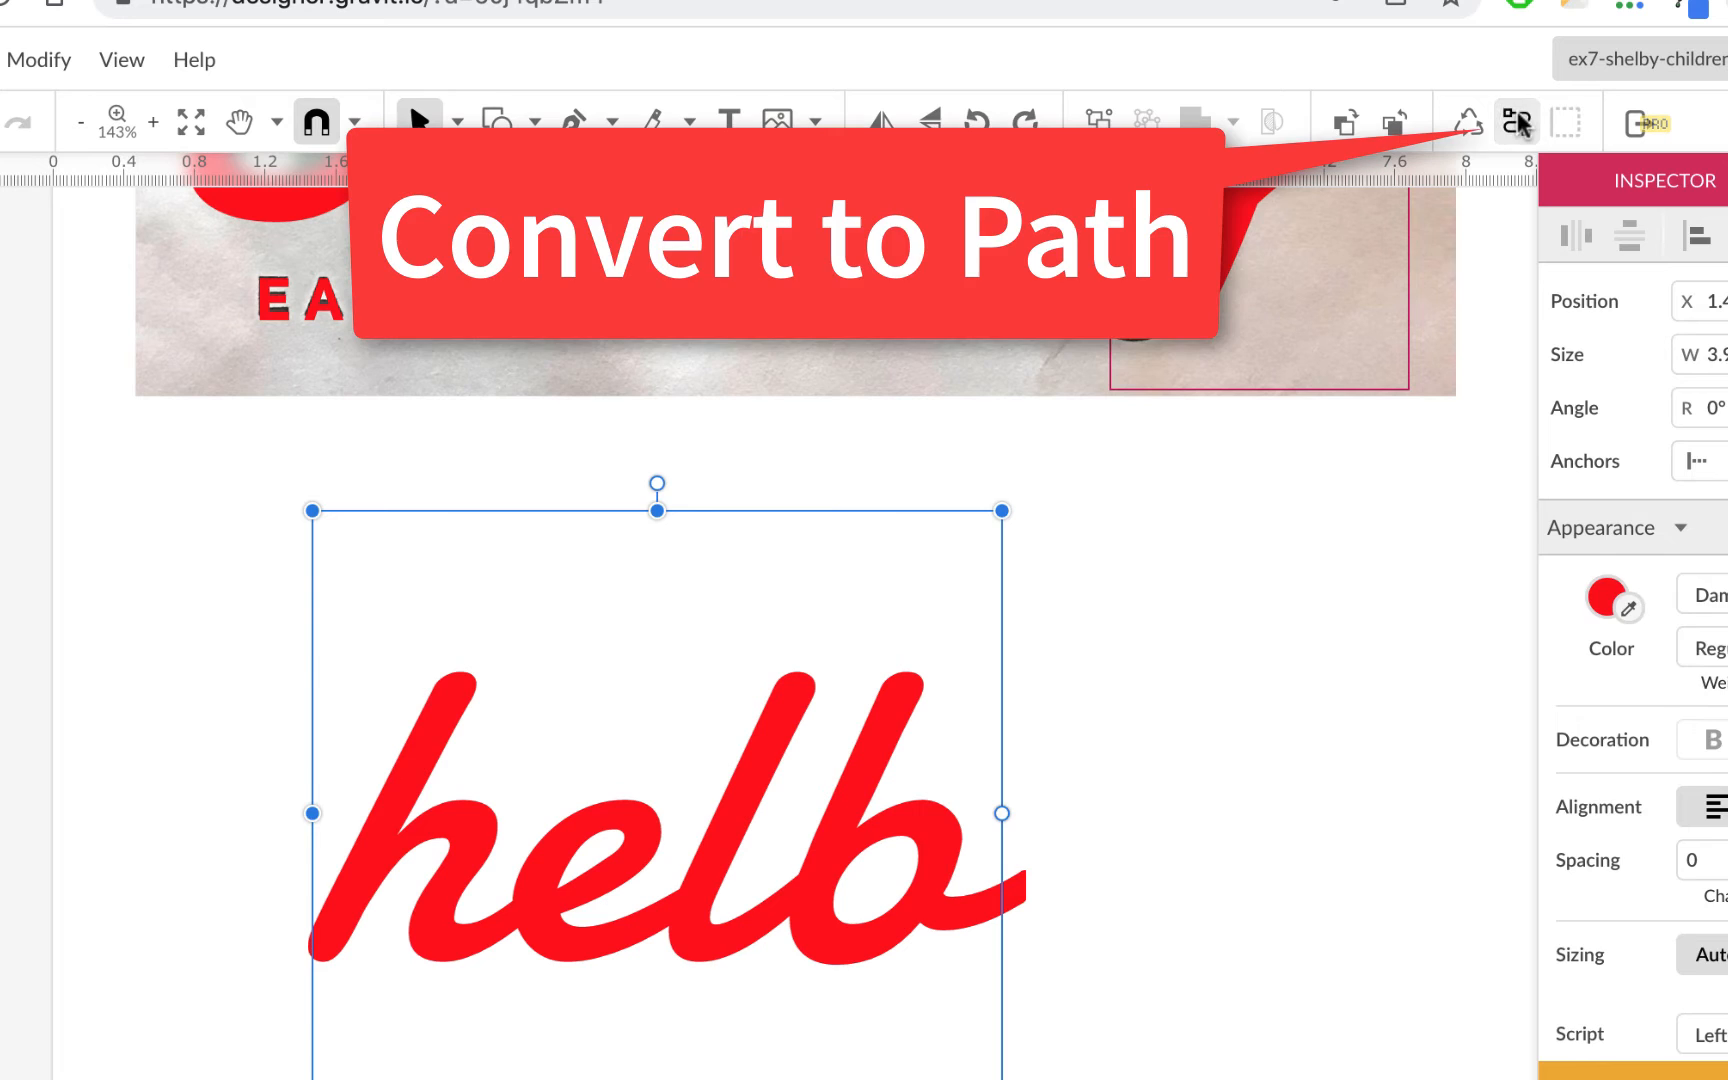
left_click(1111, 914)
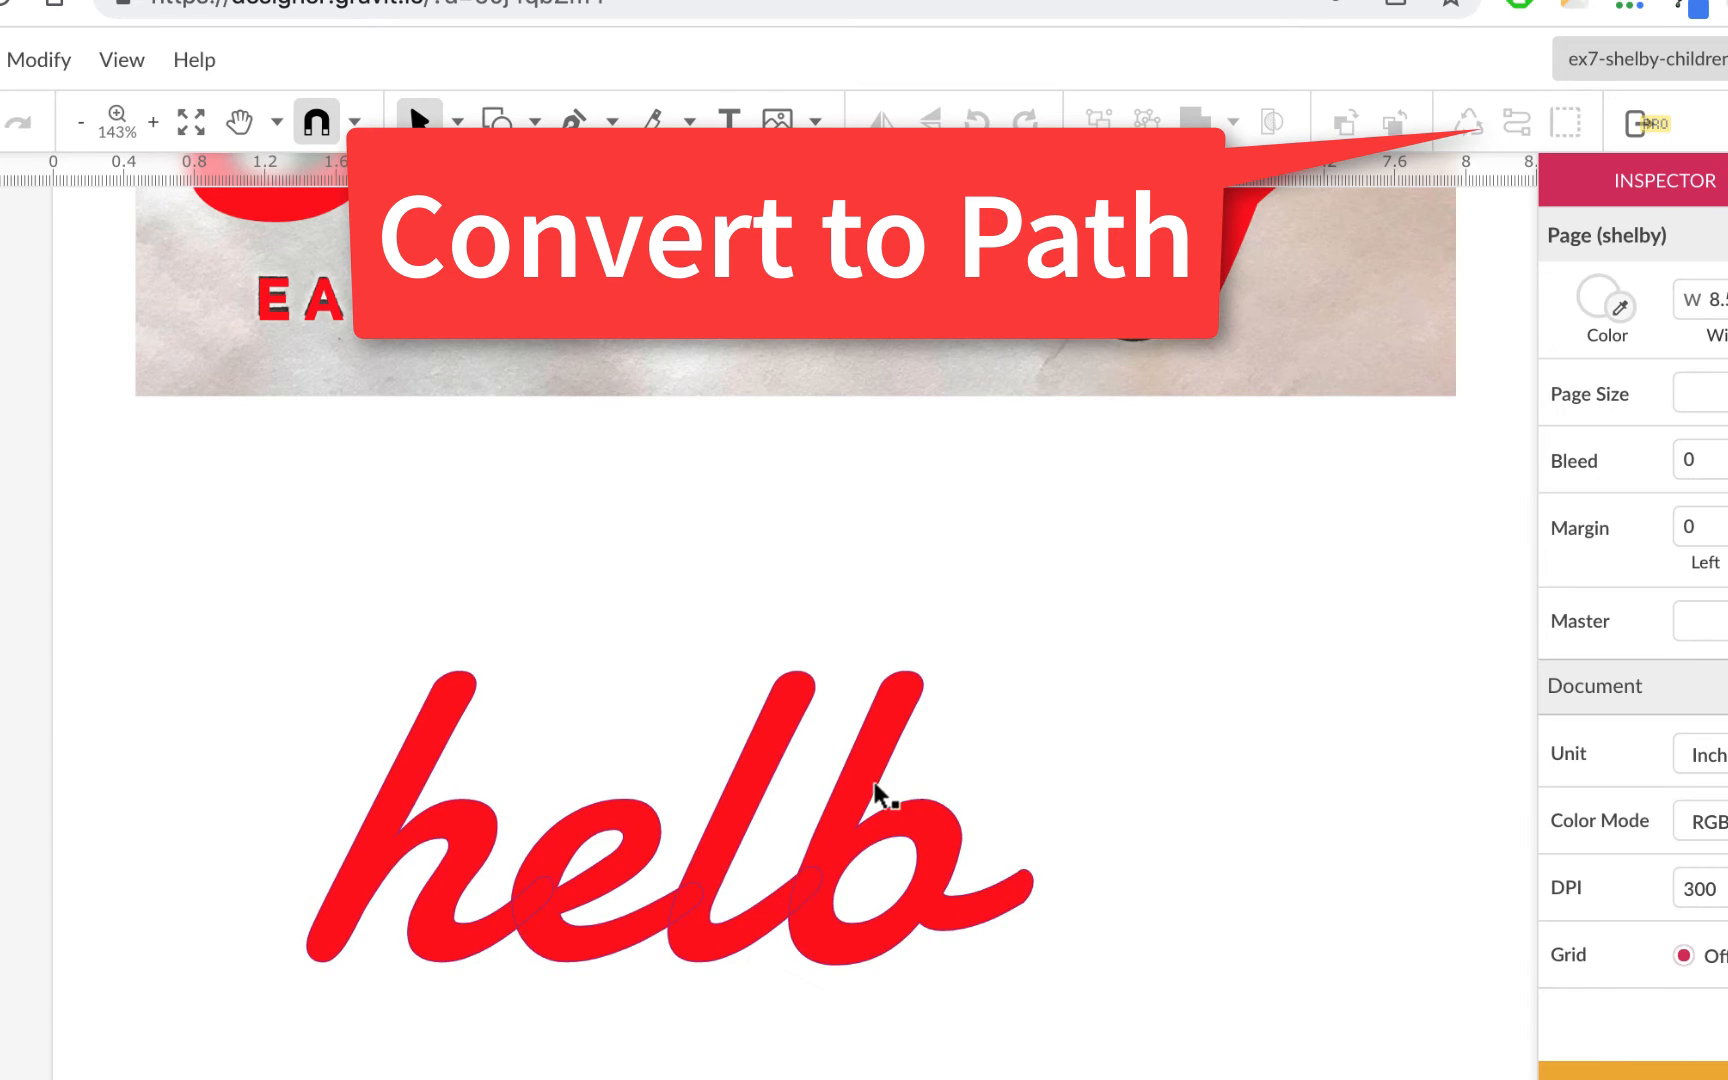
left_click(873, 843)
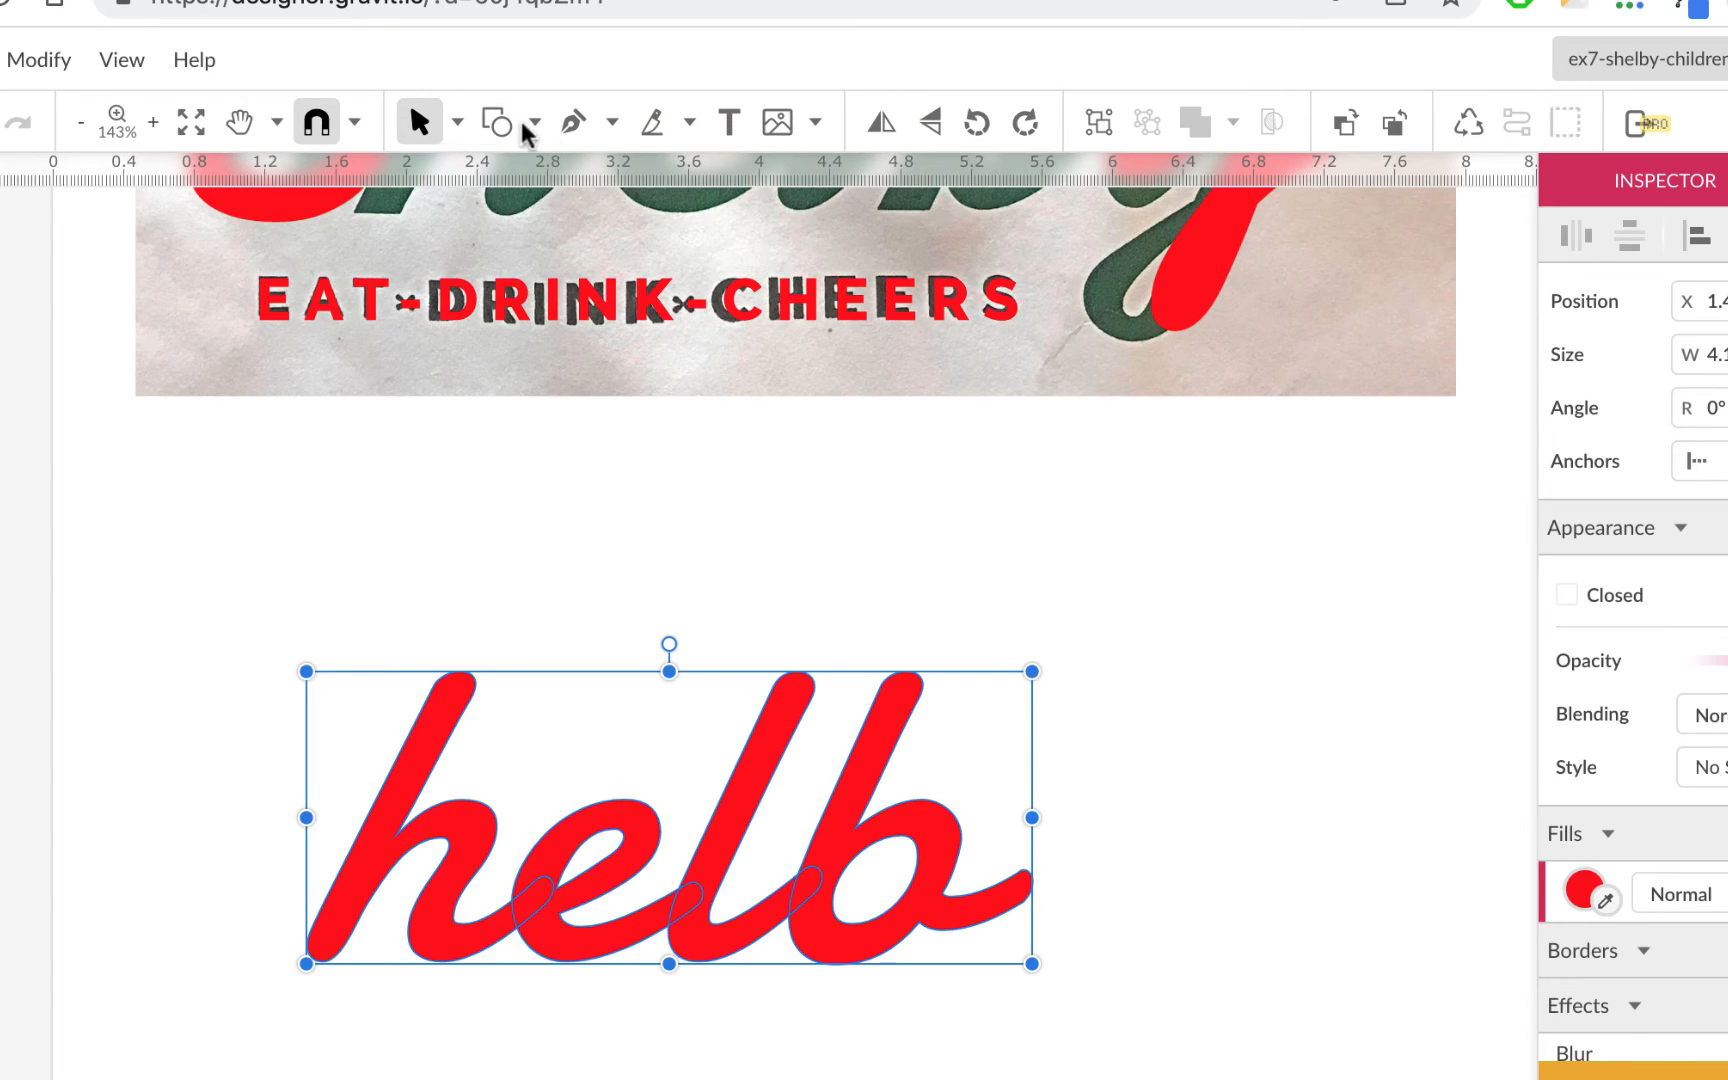
Step: Use the Subselect tool to delete the anchor points at the rounded end of the b's trailing stroke
left_click(457, 122)
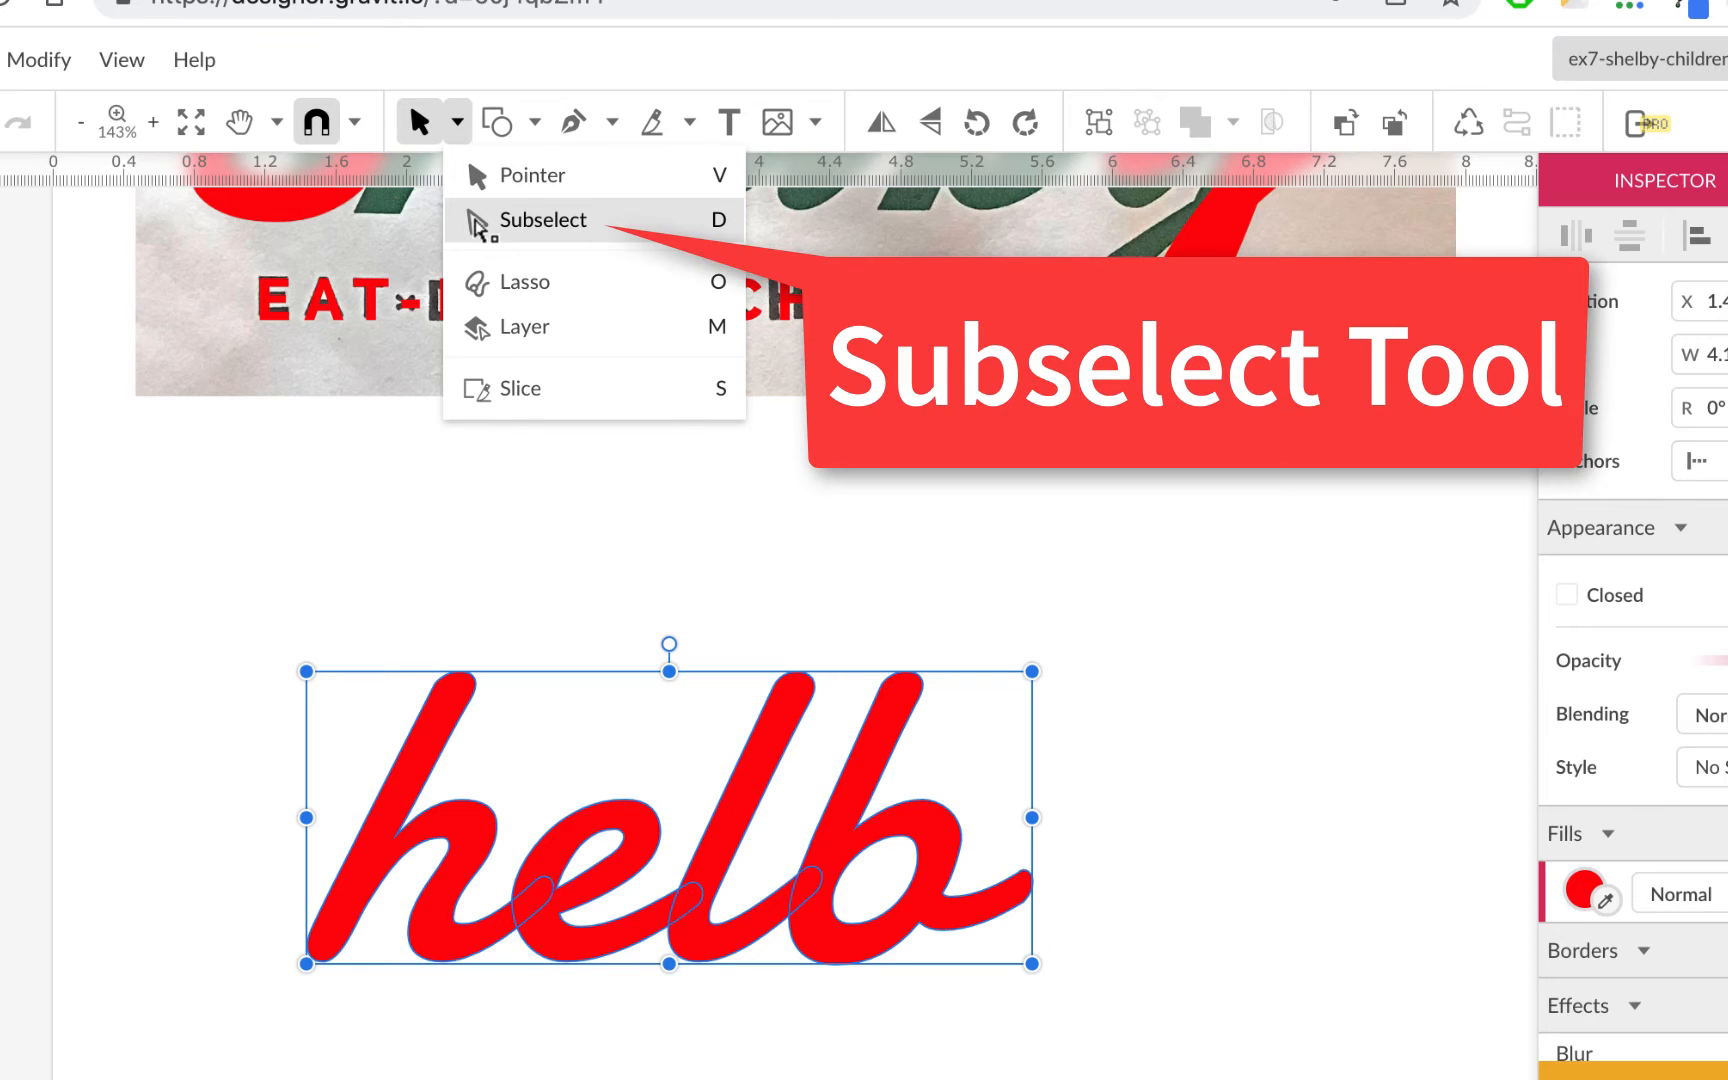
left_click(543, 220)
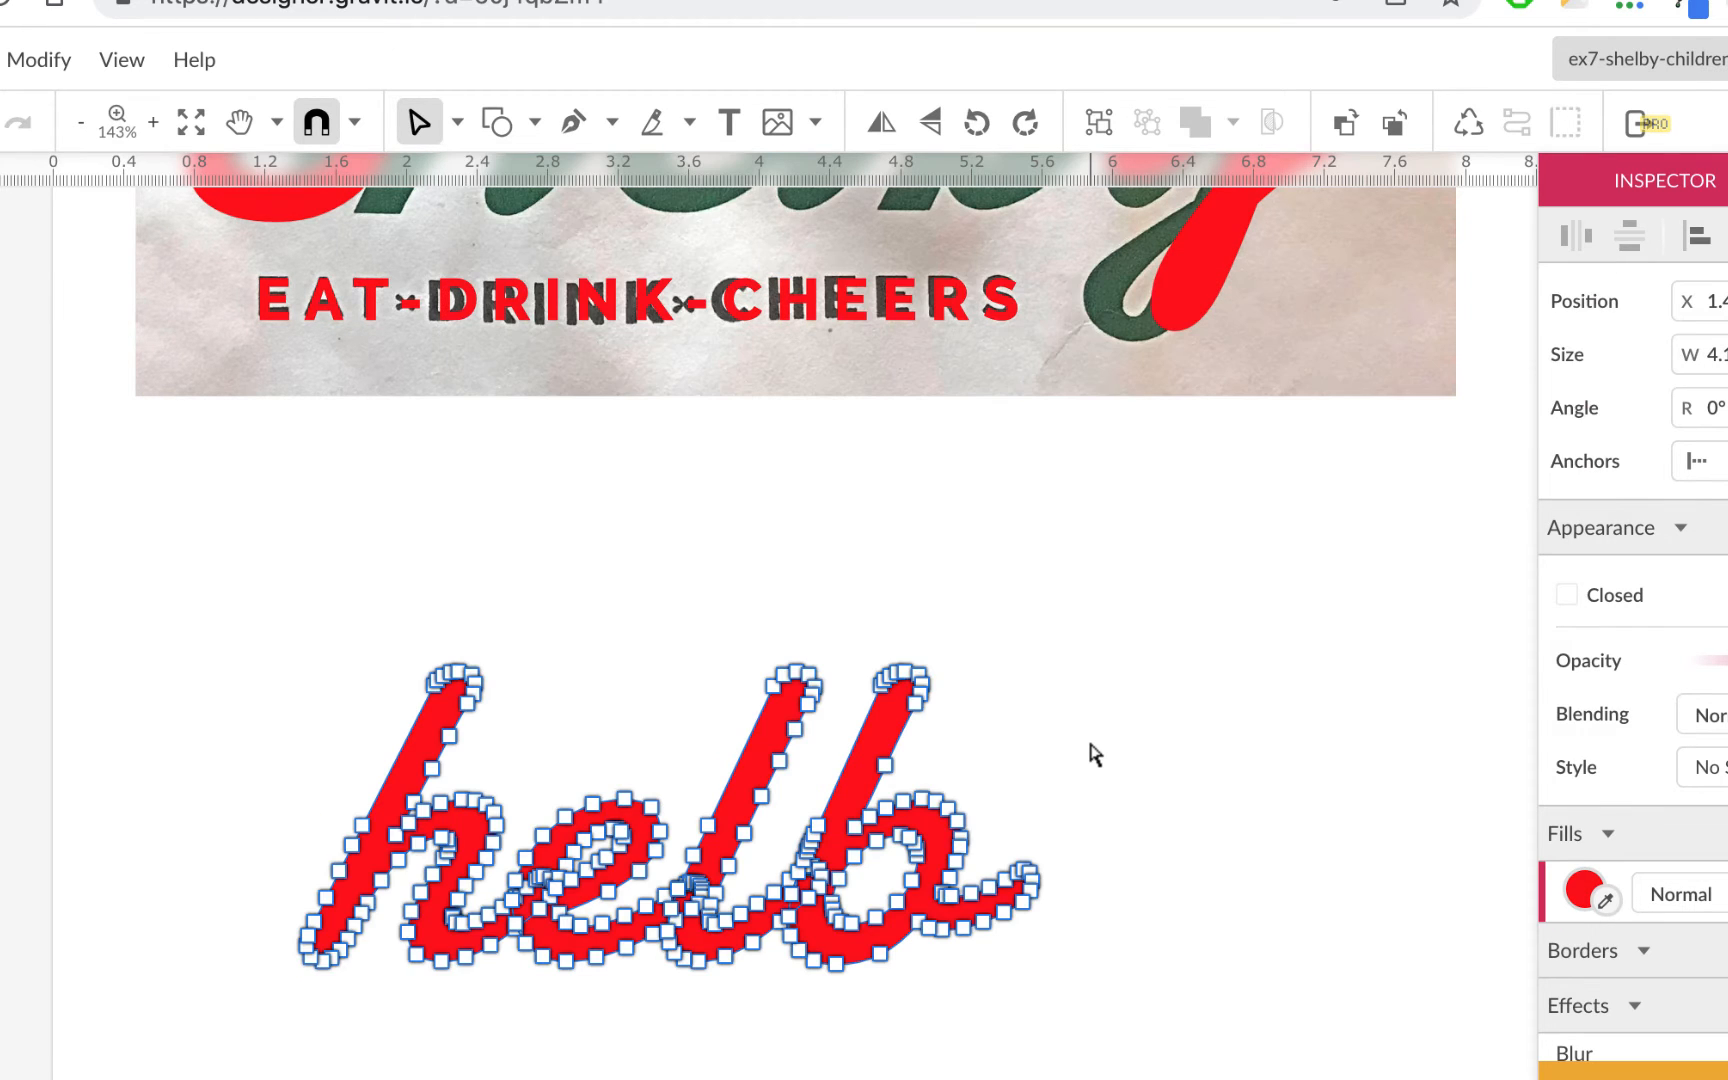
scroll(1090, 755, "up", 5)
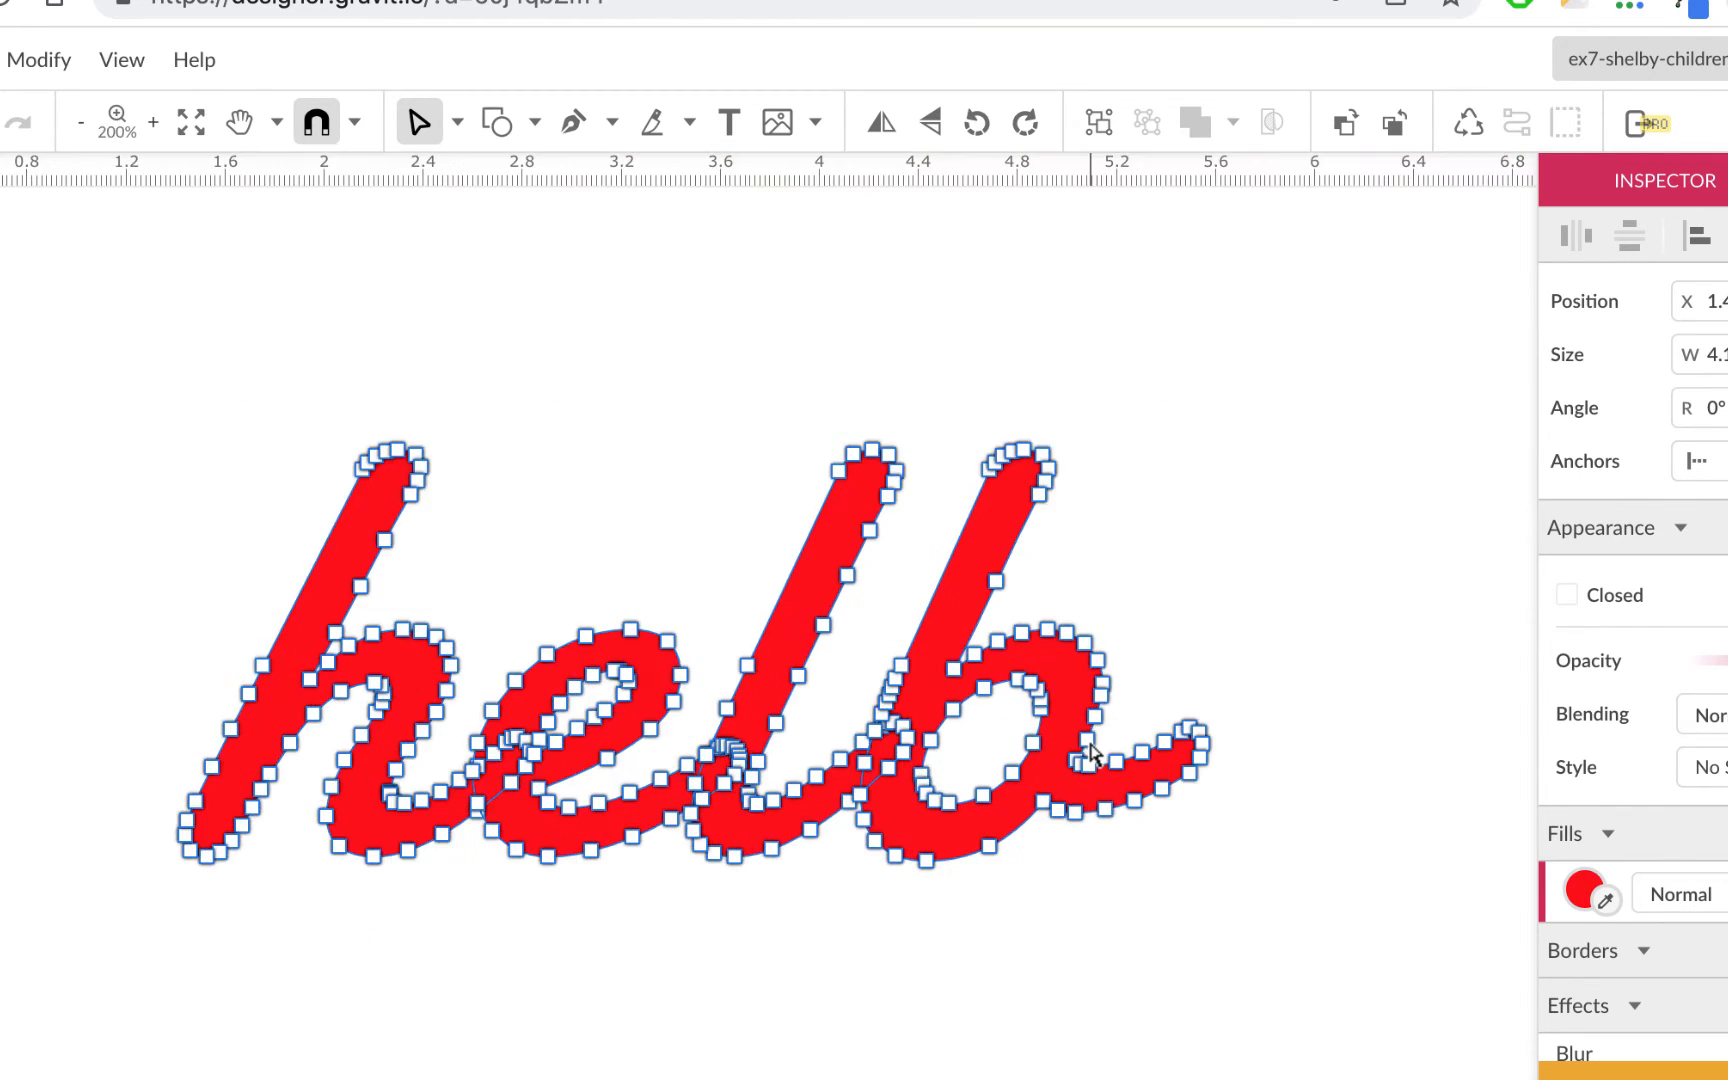
scroll(1281, 920, "right", 5)
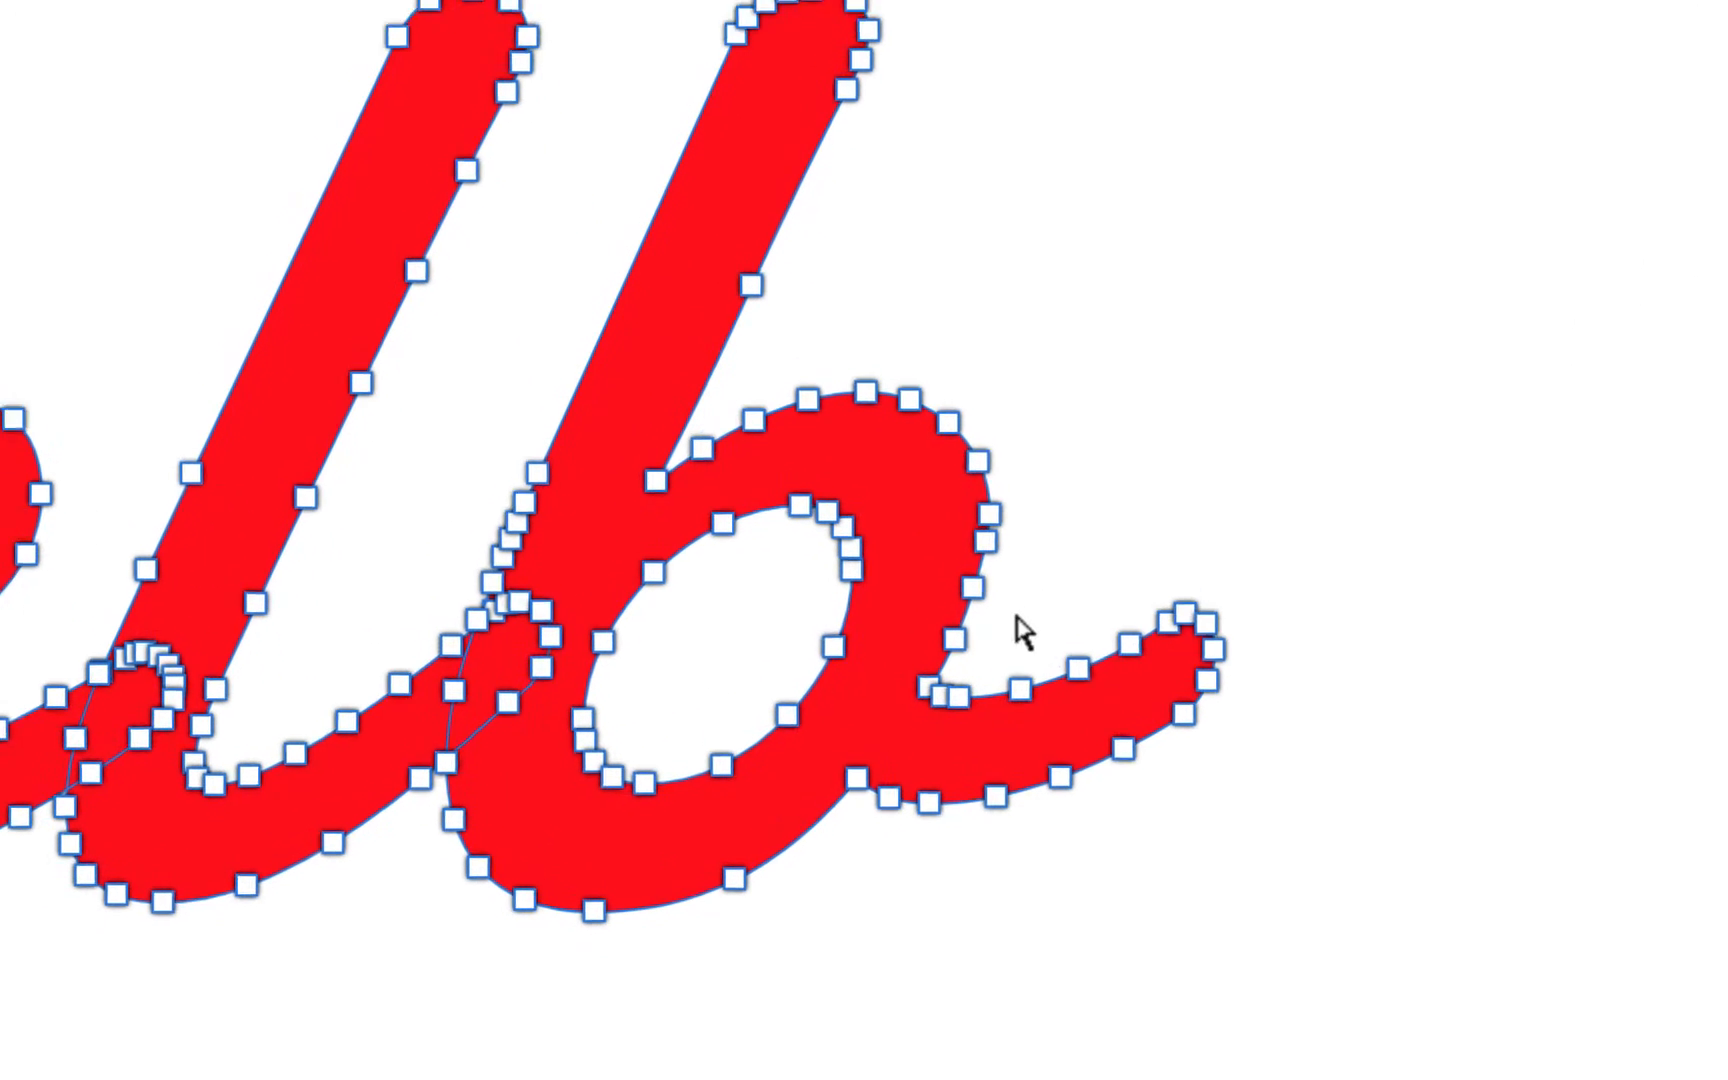
mouse_move(1065, 455)
left_mouse_down()
mouse_move(1250, 1043)
mouse_move(1347, 912)
left_mouse_up()
key("Delete")
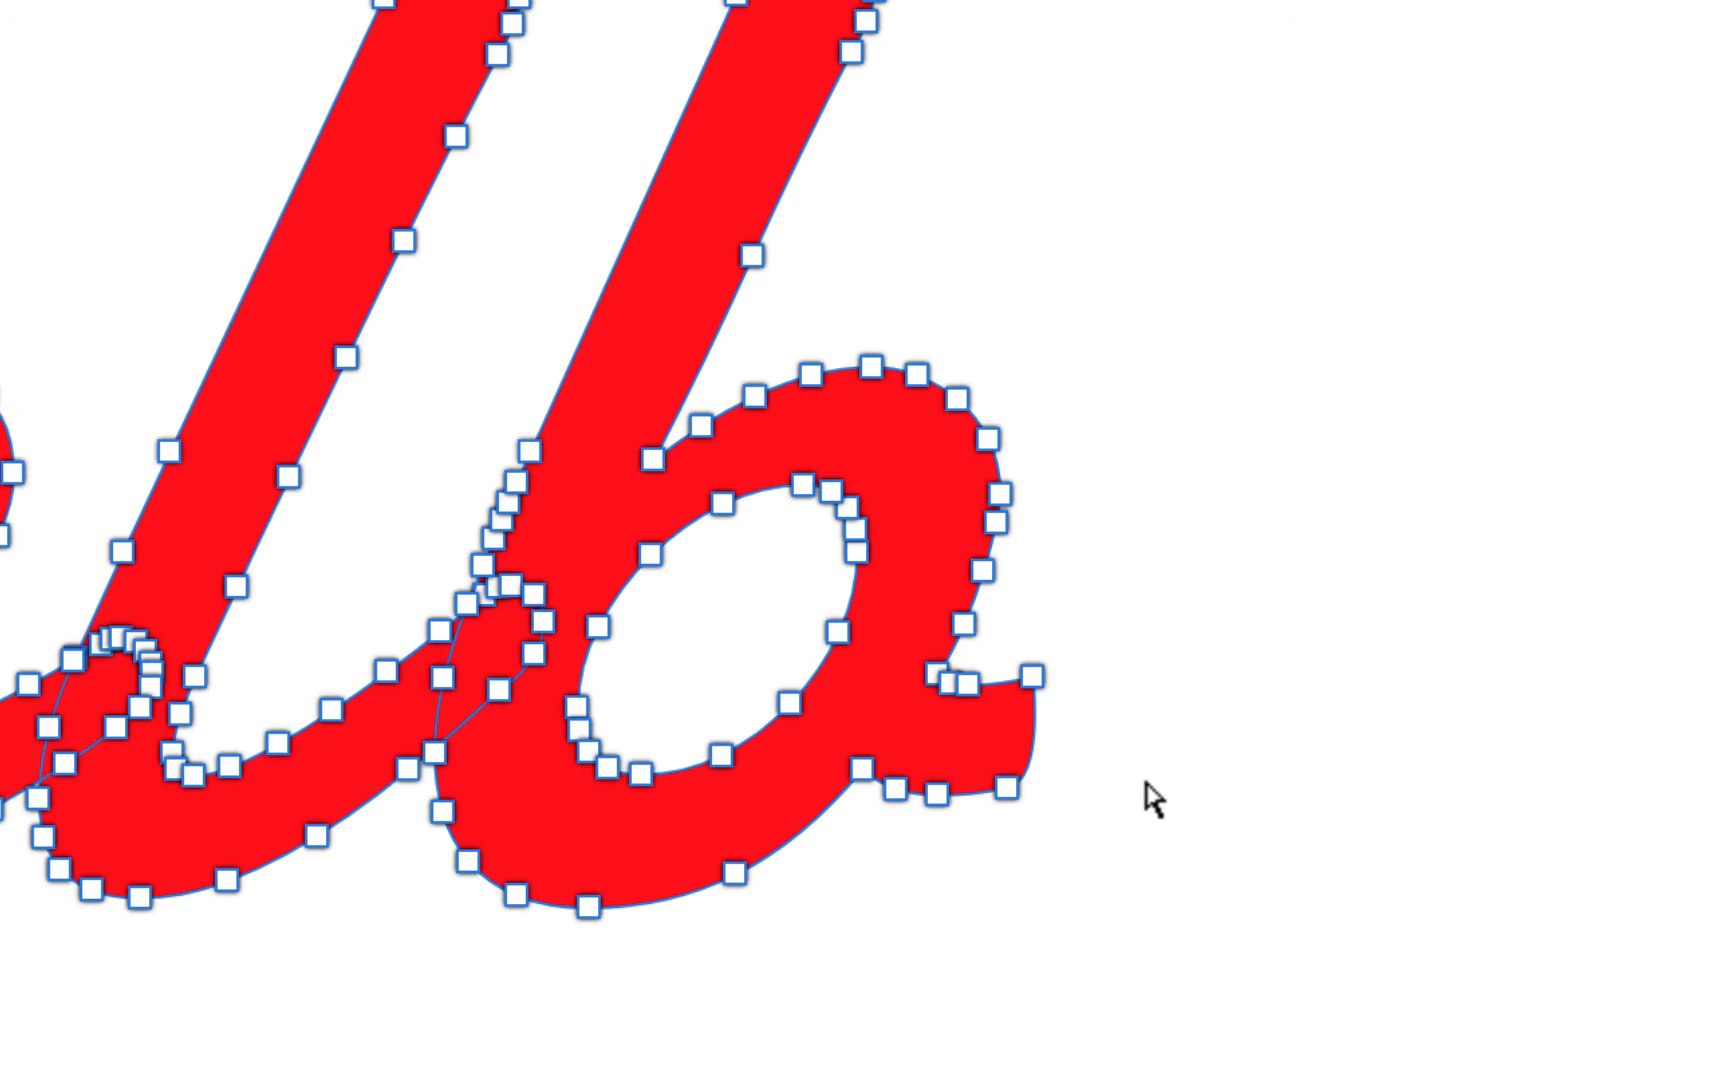
Step: Delete the lower corner anchor point of the b's shortened stroke and select the upper tip point
left_click(1008, 787)
left_click(1008, 795, "alt")
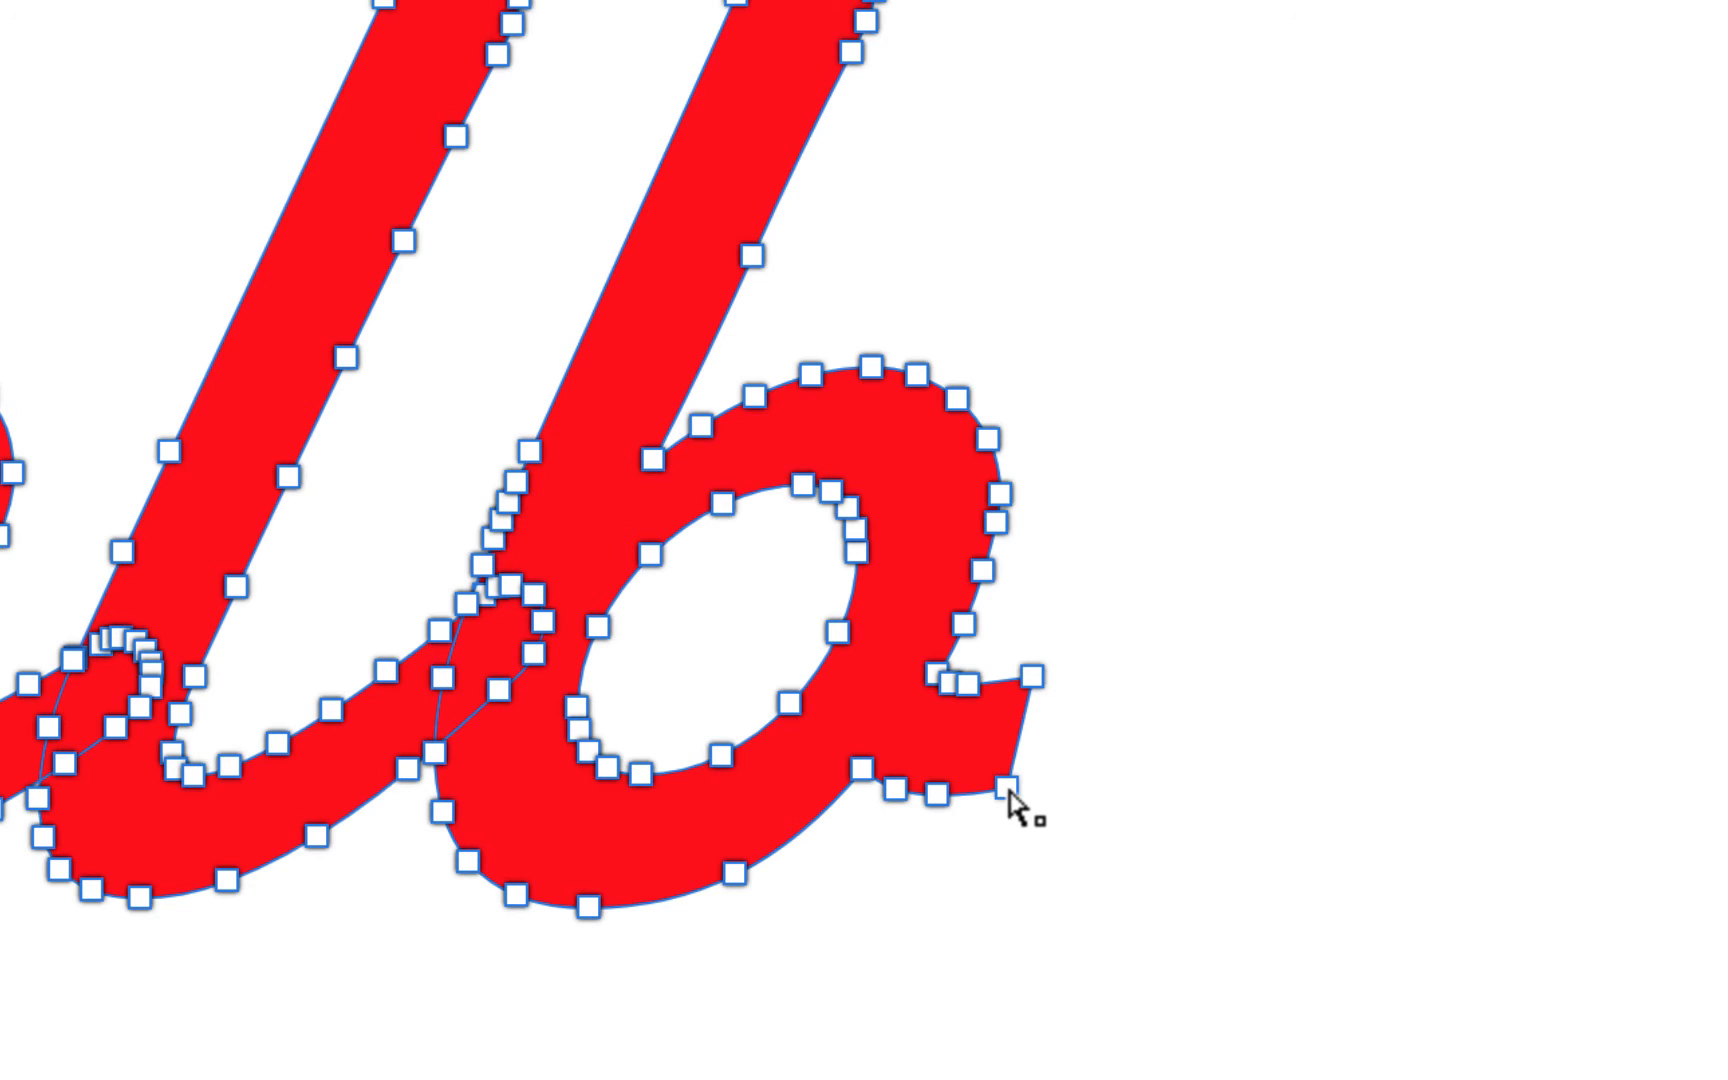
left_click(1006, 789)
key("Delete")
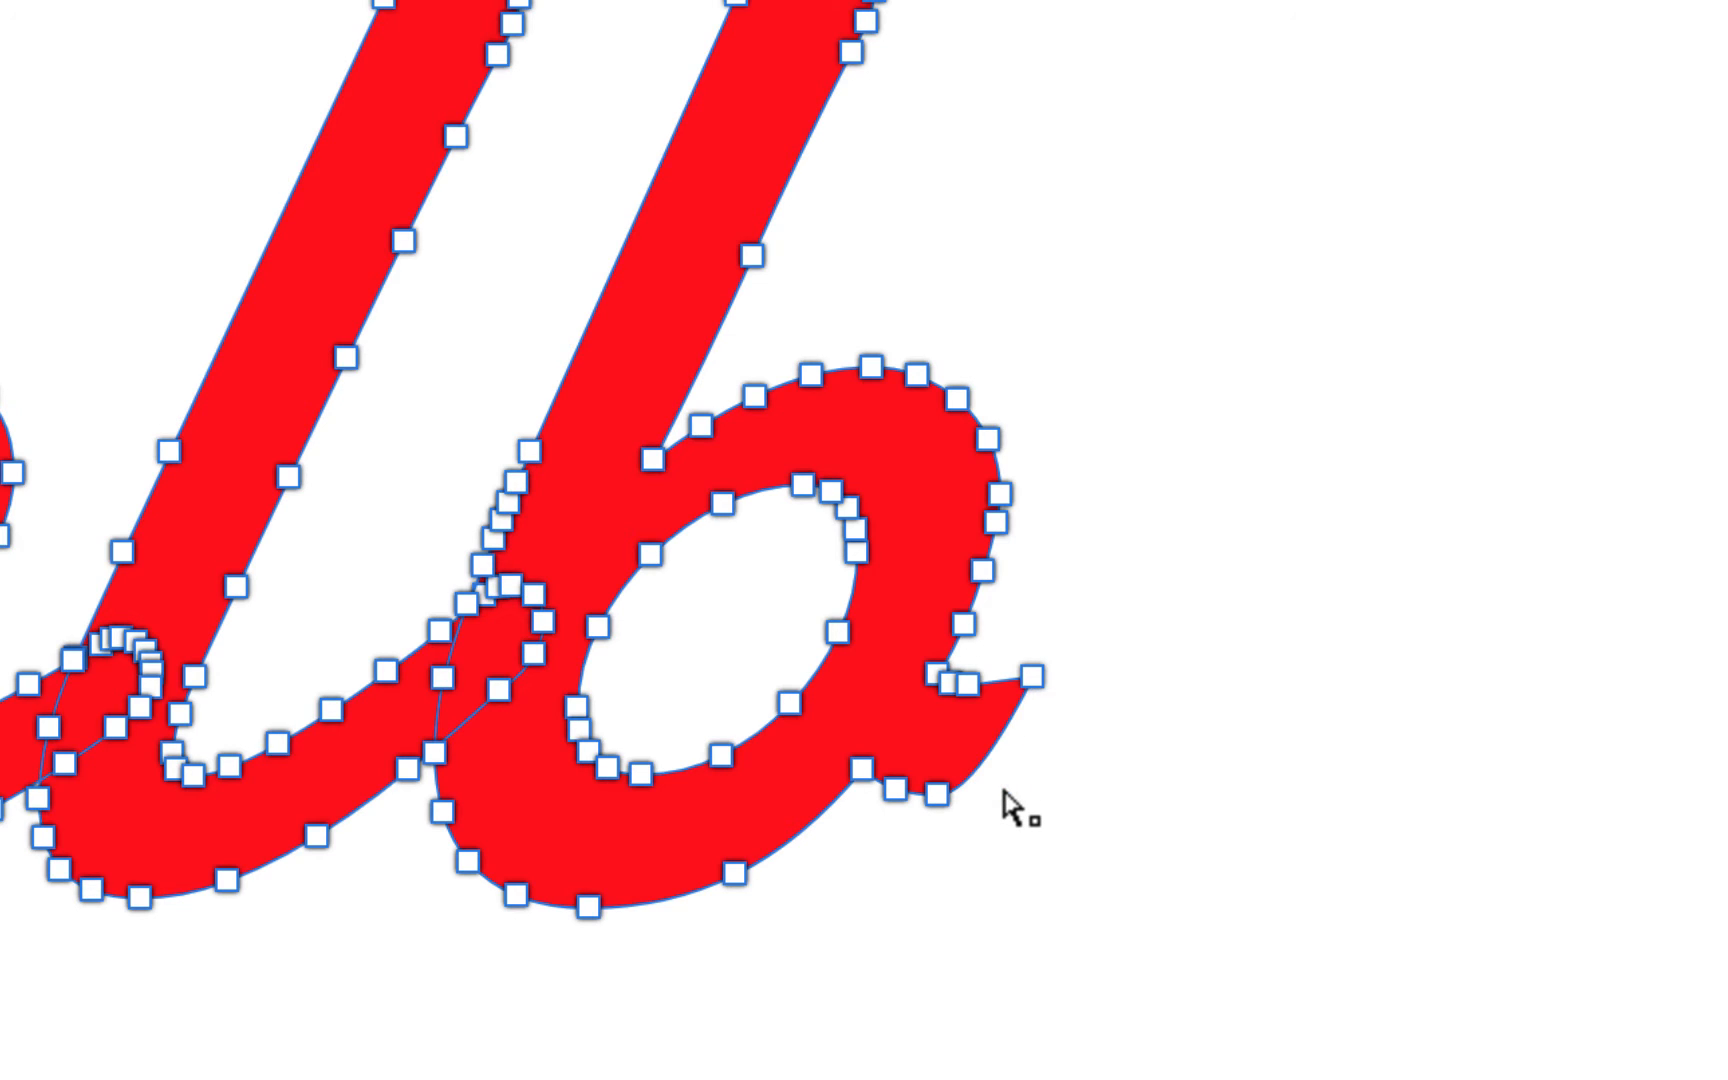
left_click(1033, 680)
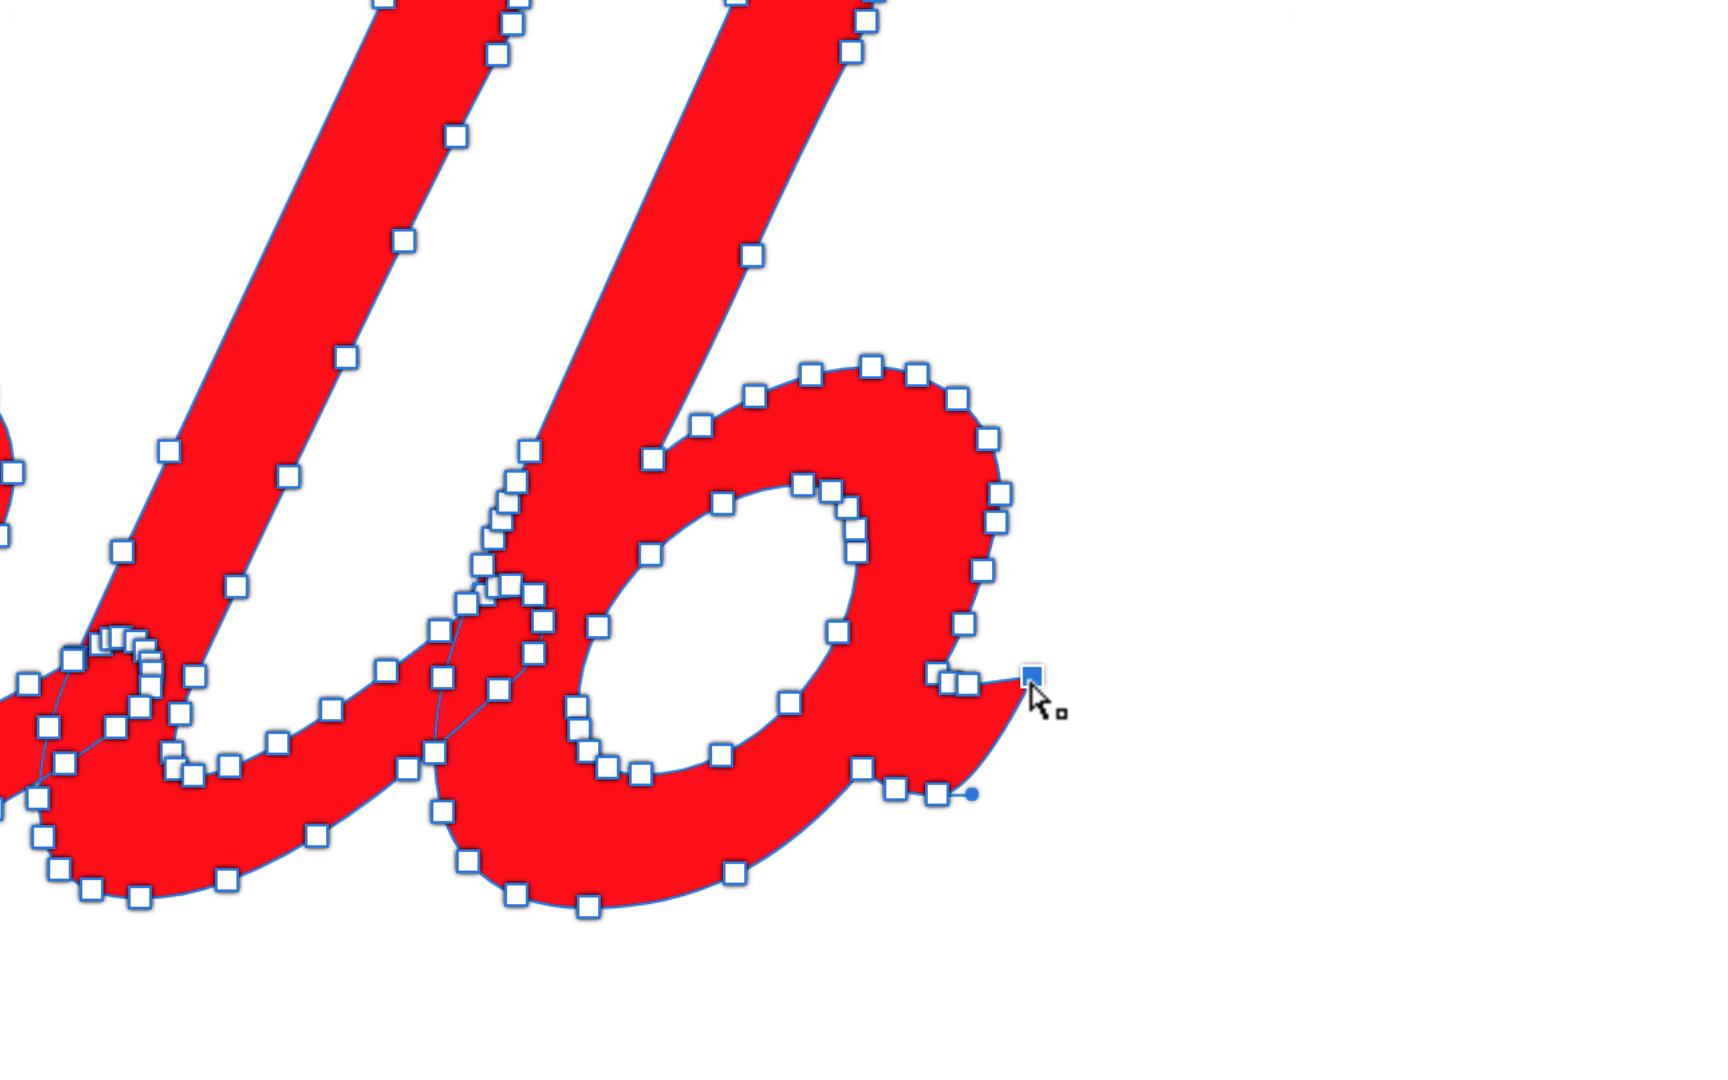